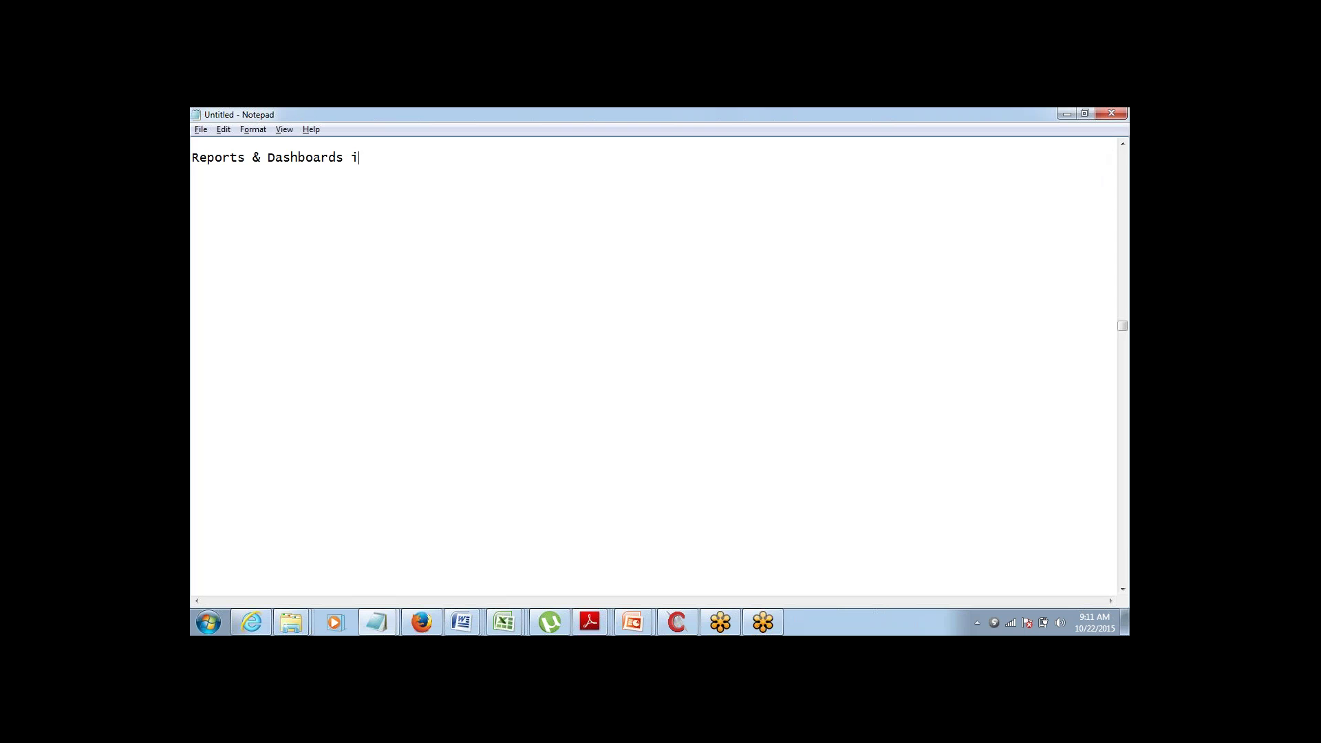
- Finish the title 'Reports & Dashboards in Salesforce:', add a 'Reports:' heading, and begin 'Which Object / Objects'
text(force:)
key(Return)
text(Reports)
text(Which Obj)
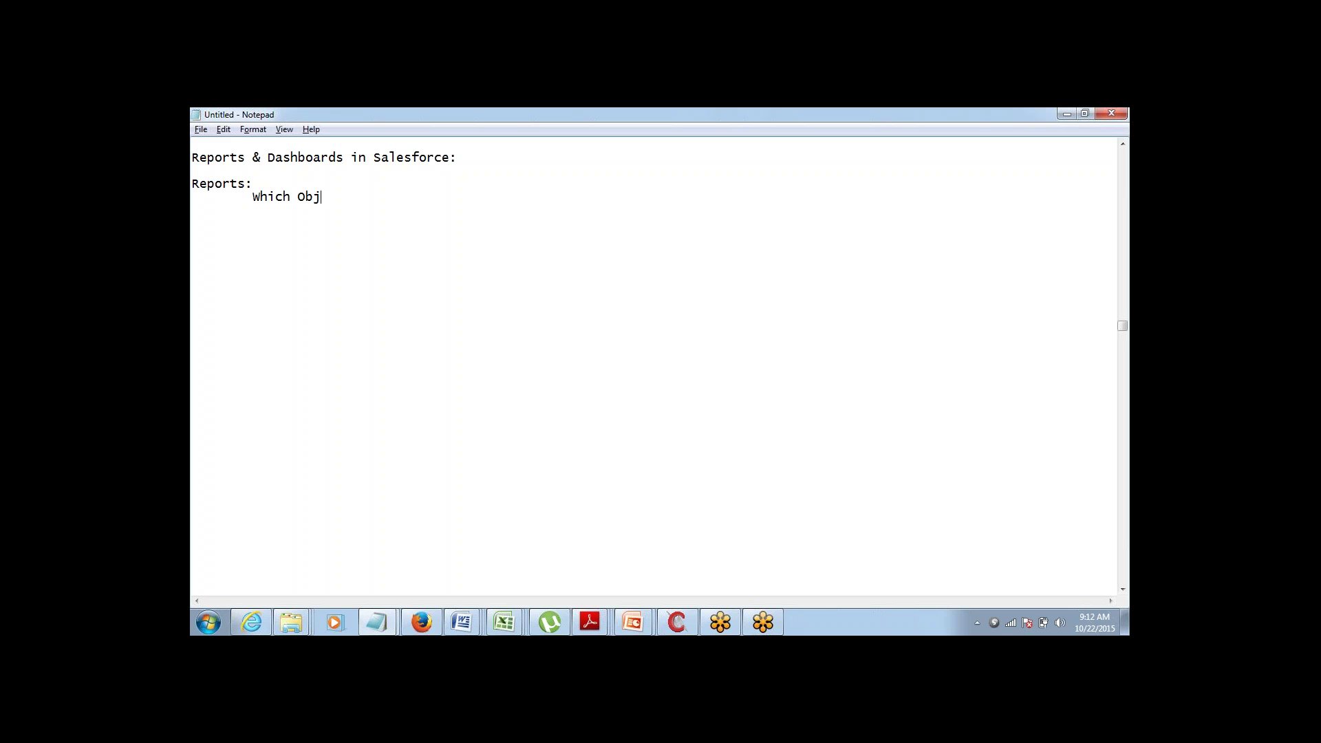
text(ect / Objects)
- Highlight the words Object and Objects in the 'Which Object / Objects' line
click(1122, 493)
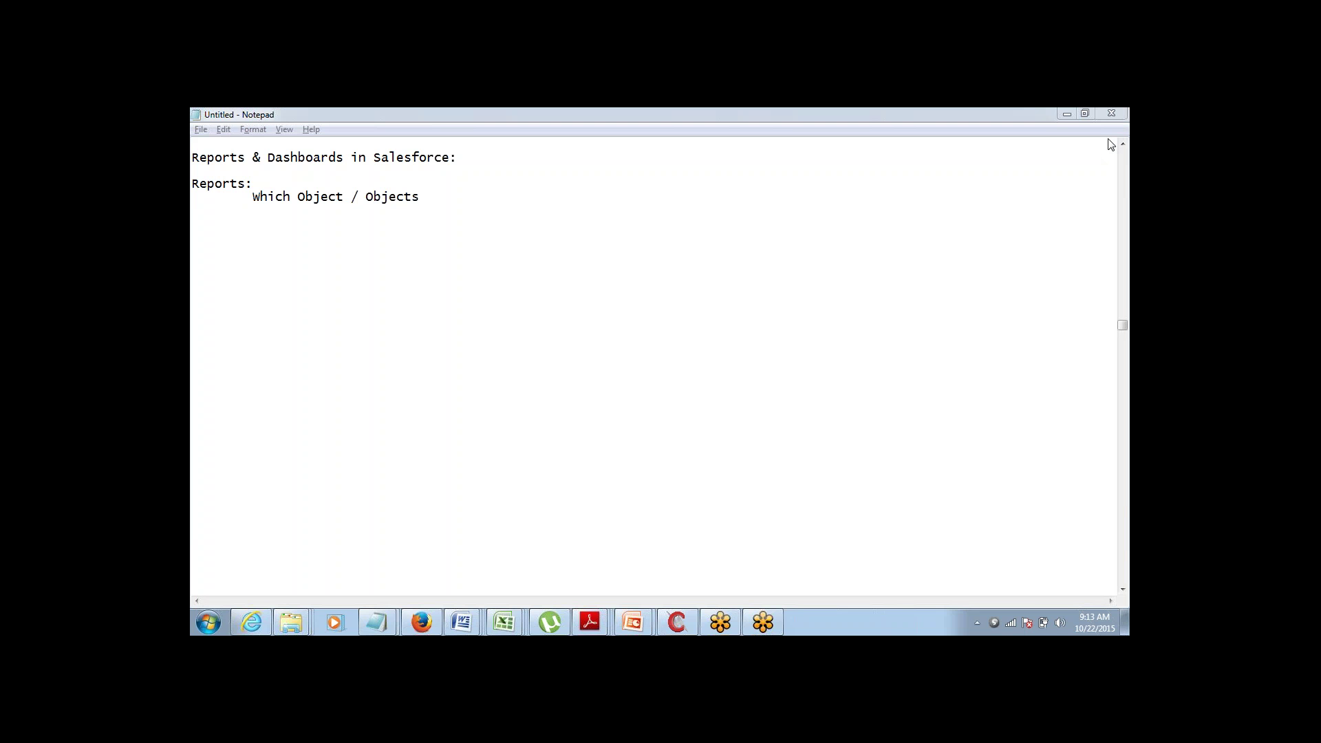
click(454, 198)
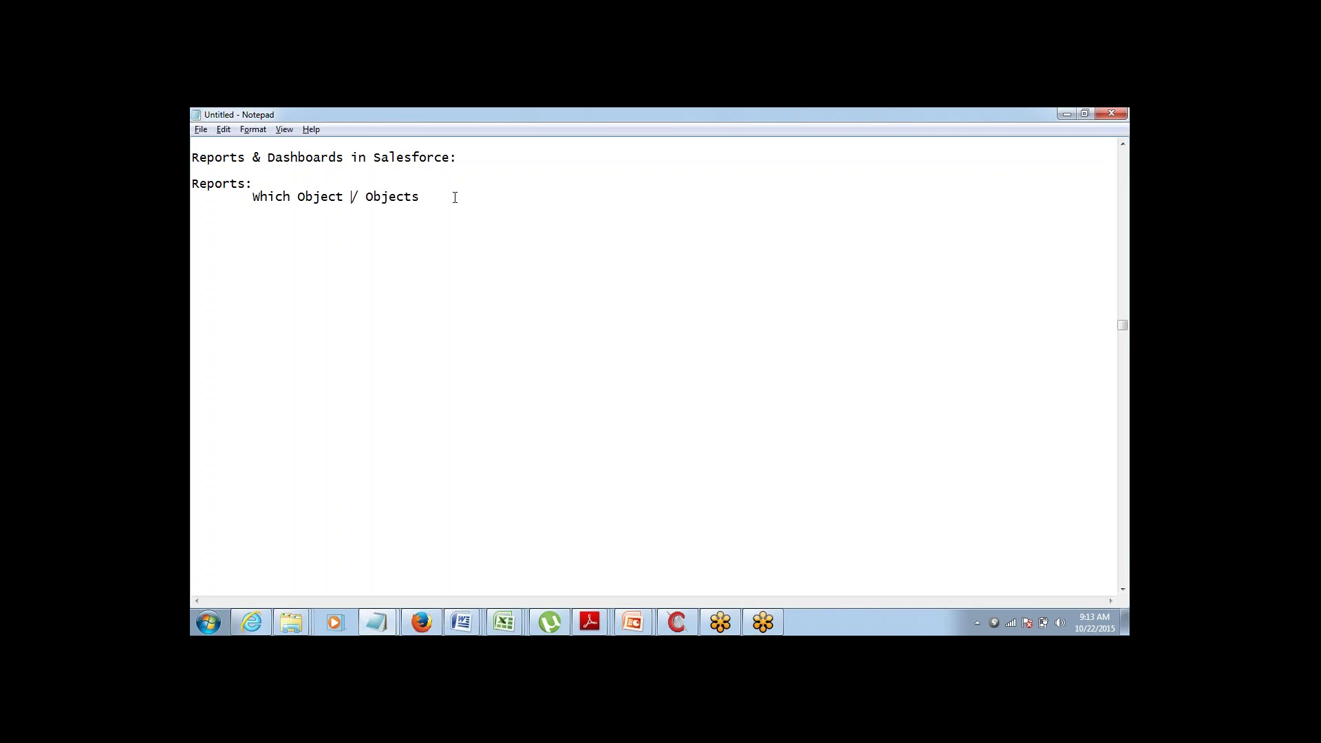
key(ctrl+Left)
key(ctrl+Left)
key(ctrl+Left)
key(shift+Right)
key(shift+Right)
key(shift+Right)
key(shift+Right)
key(shift+Right)
key(shift+Right)
click(455, 197)
key(ctrl+shift+Left)
click(454, 198)
- Remove the stray backslash and add the next question line 'WHich Columns'
click(1115, 494)
click(422, 199)
text(\)
key(BackSpace)
text(WHich Columns)
- Close the line with '(Fieds)', then add 'Is there a Filter' and 'What Format?' lines
text((Fieds)
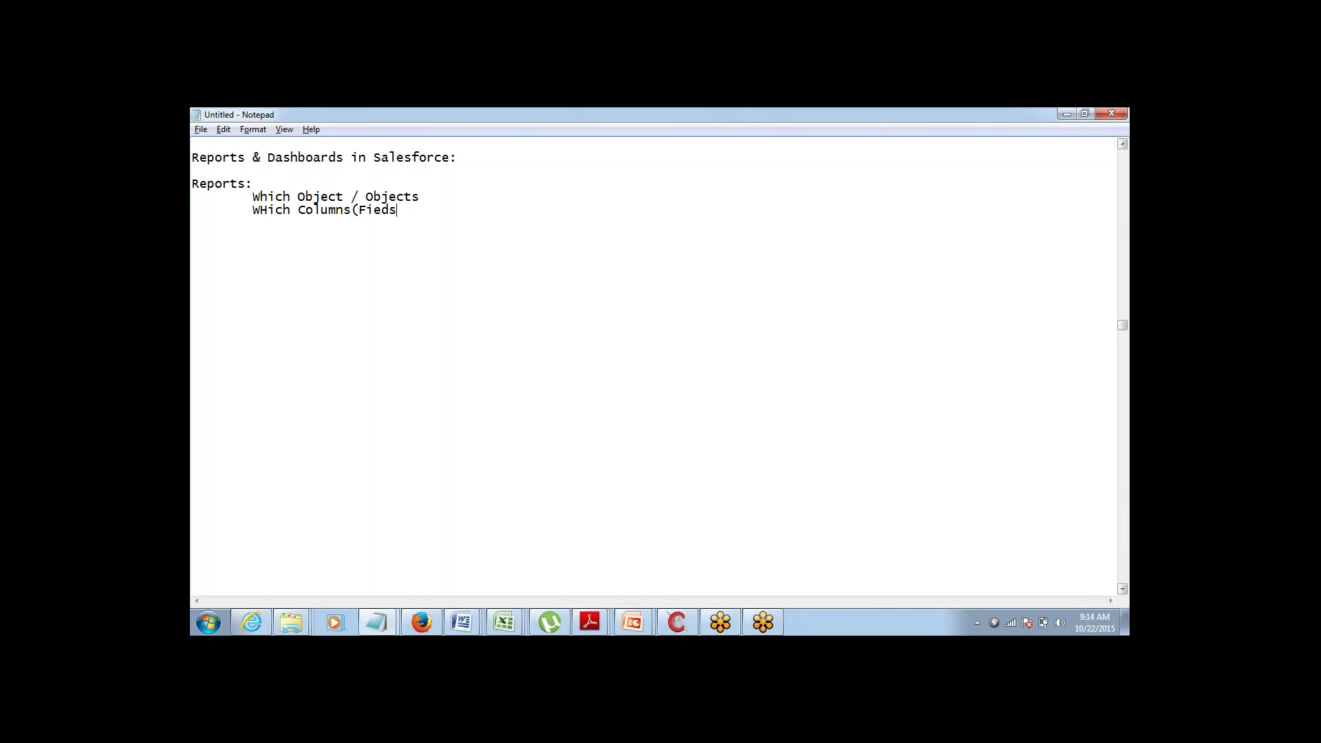
text())
text(Is the)
text(re  a Filet)
key(BackSpace)
key(BackSpace)
text(ter)
text(What For)
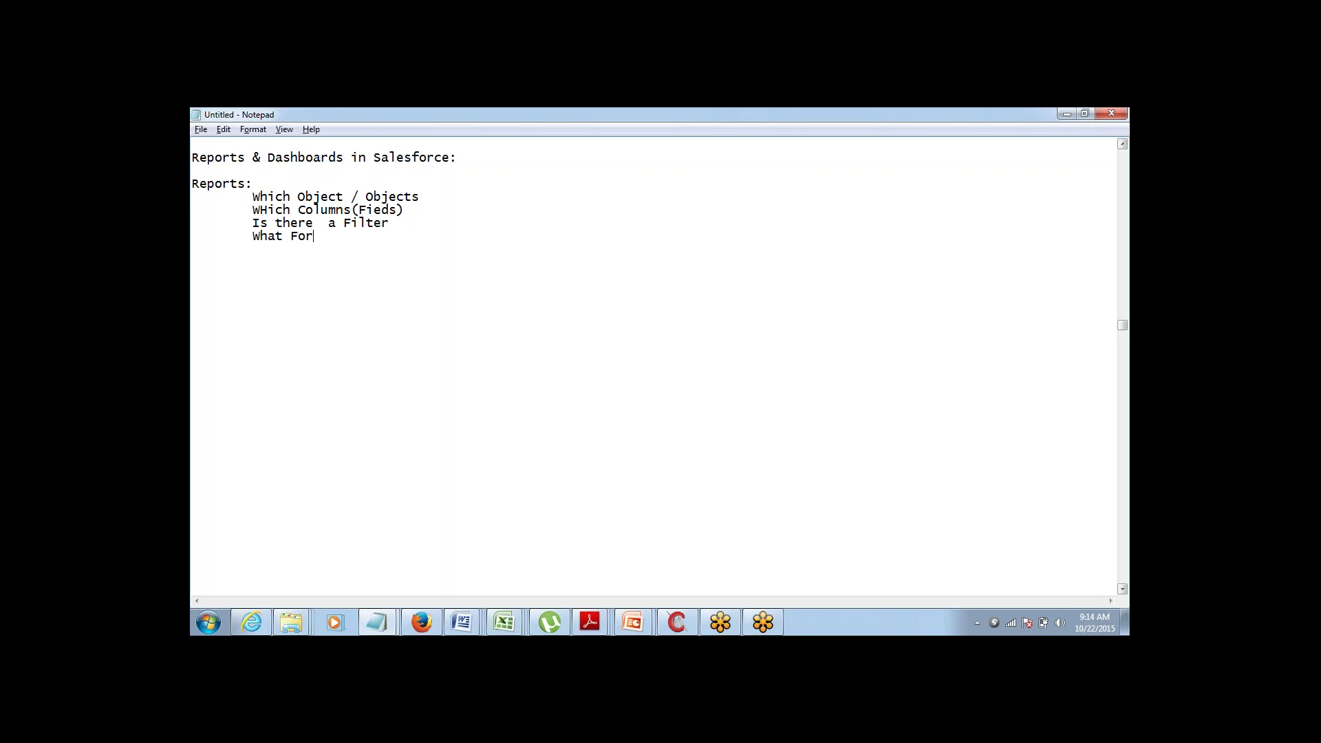
text(mat?q)
- Add the indented options line 'Tabular, Summary, Matrix, Joined', correcting 'JOined' to 'Joined'
key(BackSpace)
text(Tabular, SUmmar)
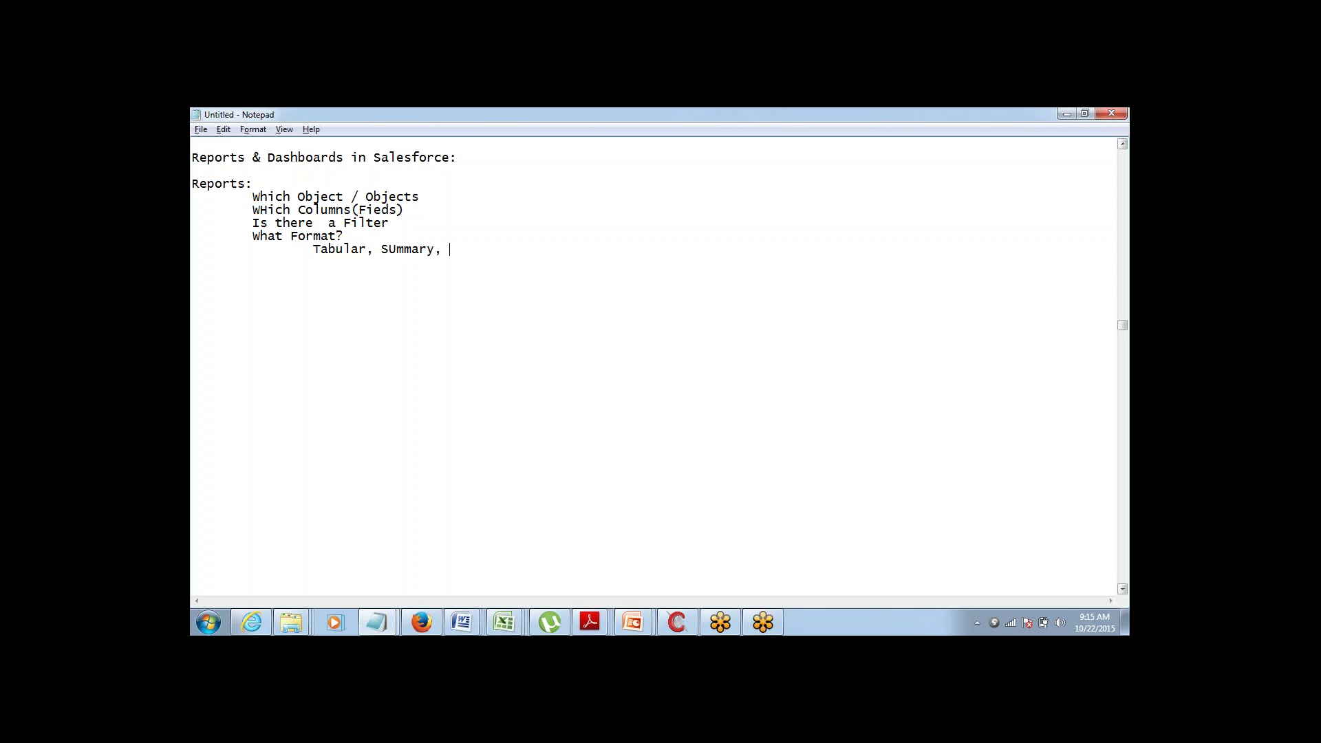
text(Matrix, JOined)
drag(516, 249, 526, 249)
text(o)
- Correct 'SUmmary', then add 'What do you want to do when the report is ready..'
drag(388, 249, 399, 249)
text(uWH)
key(BackSpace)
key(BackSpace)
text(What do)
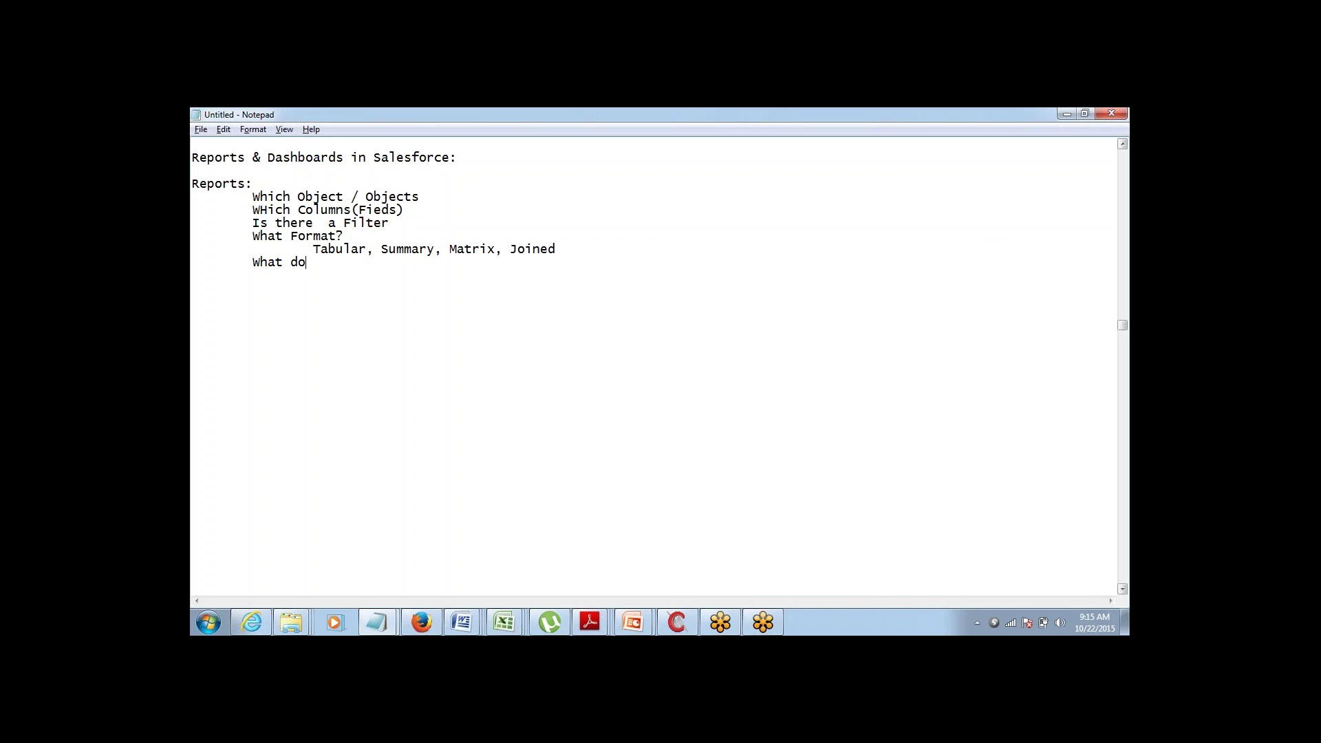
text( you want to  do when the repo)
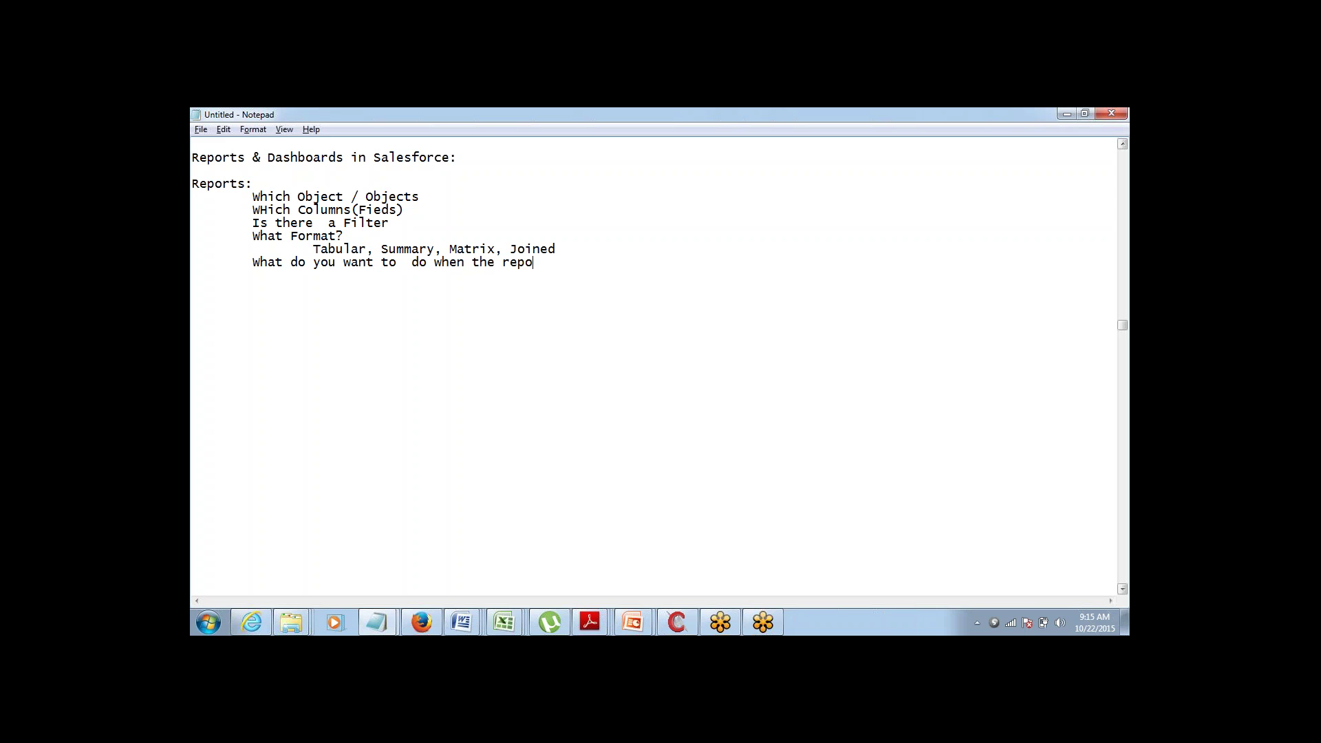
text(rt is ready..)
- Highlight the Reports: question lines one by one, from Which Object to the report-ready question
drag(252, 197, 671, 267)
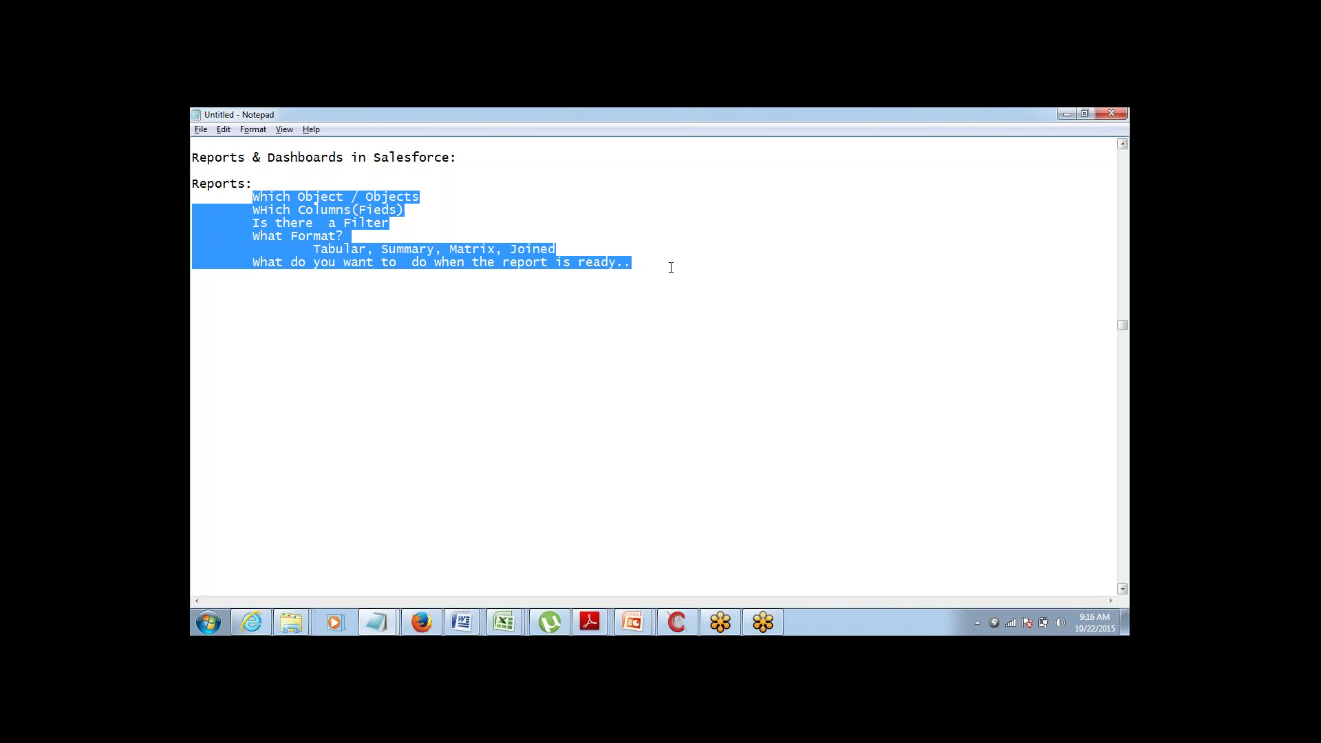
click(578, 262)
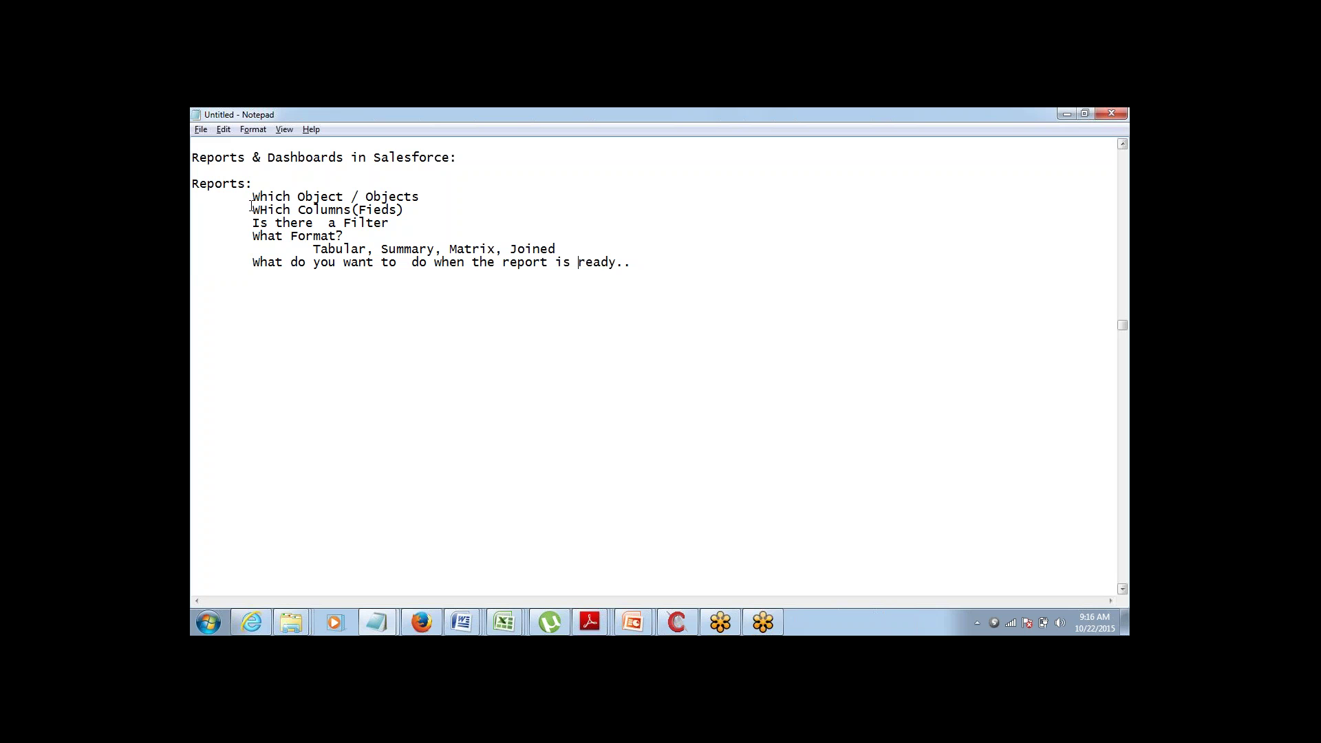
drag(251, 203, 347, 189)
click(350, 202)
drag(348, 211, 396, 226)
drag(251, 238, 585, 247)
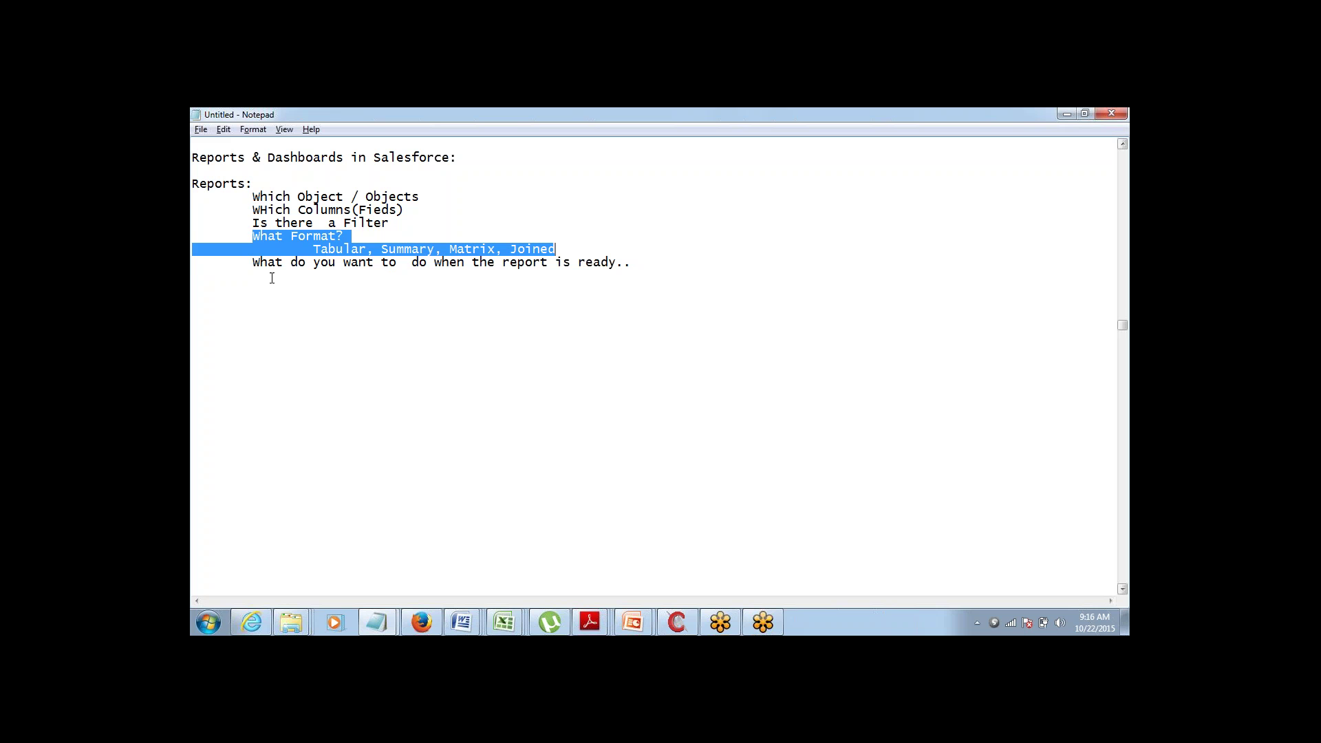
click(253, 265)
key(shift+Down)
drag(253, 265, 653, 260)
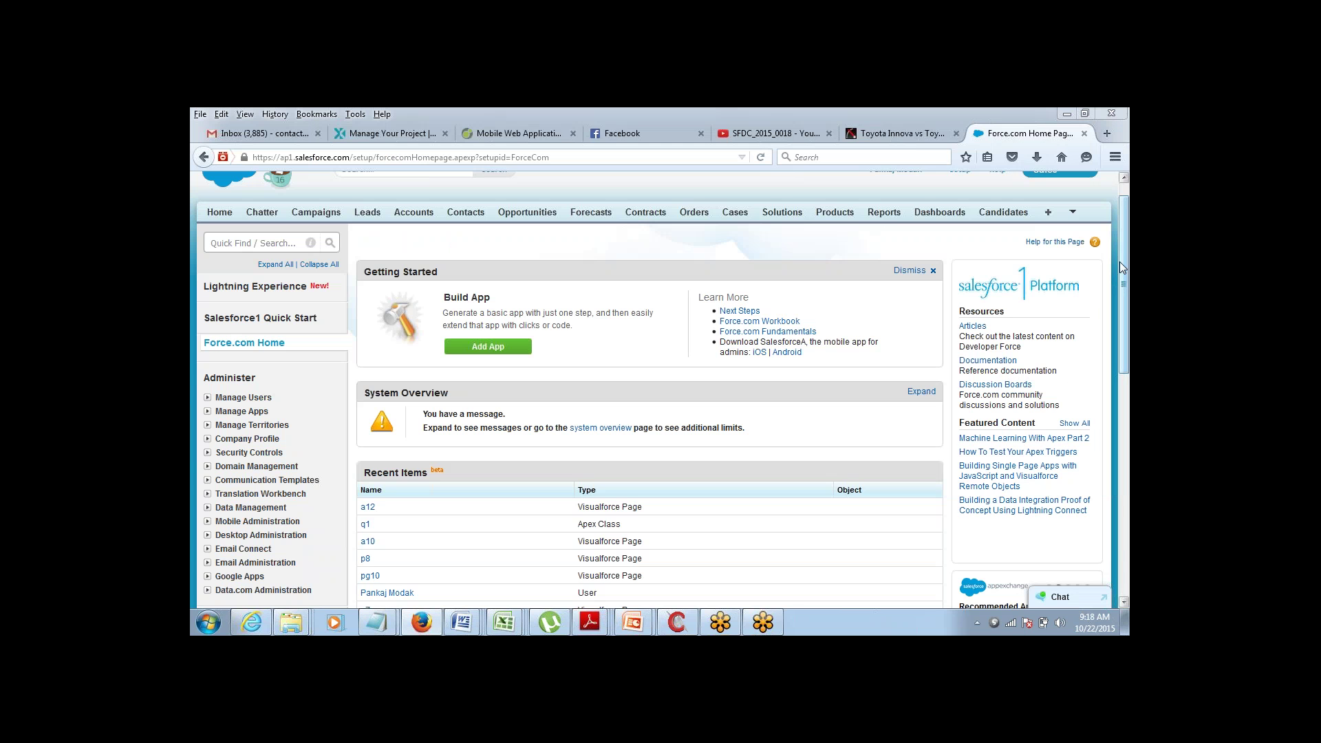
- Open the Reports tab from the Force.com Home setup page
scroll(1109, 267, down, 5)
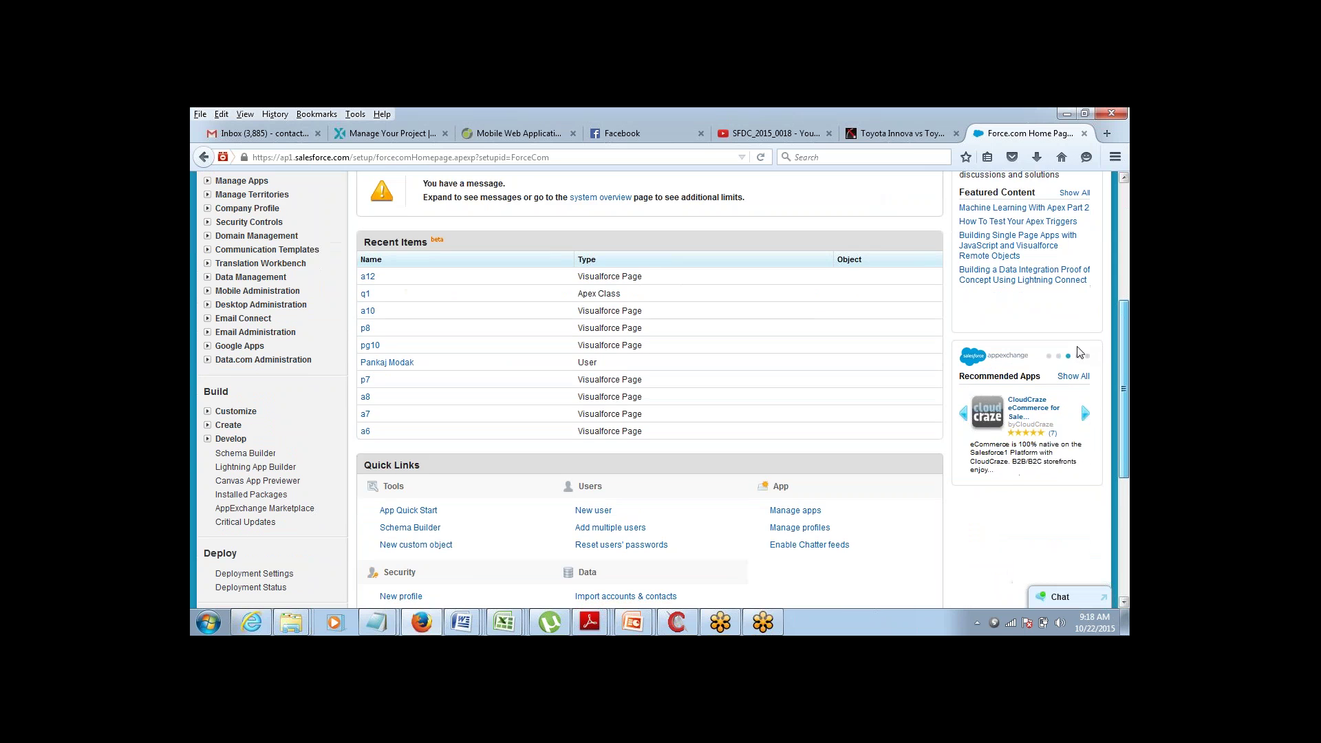
scroll(1087, 317, up, 5)
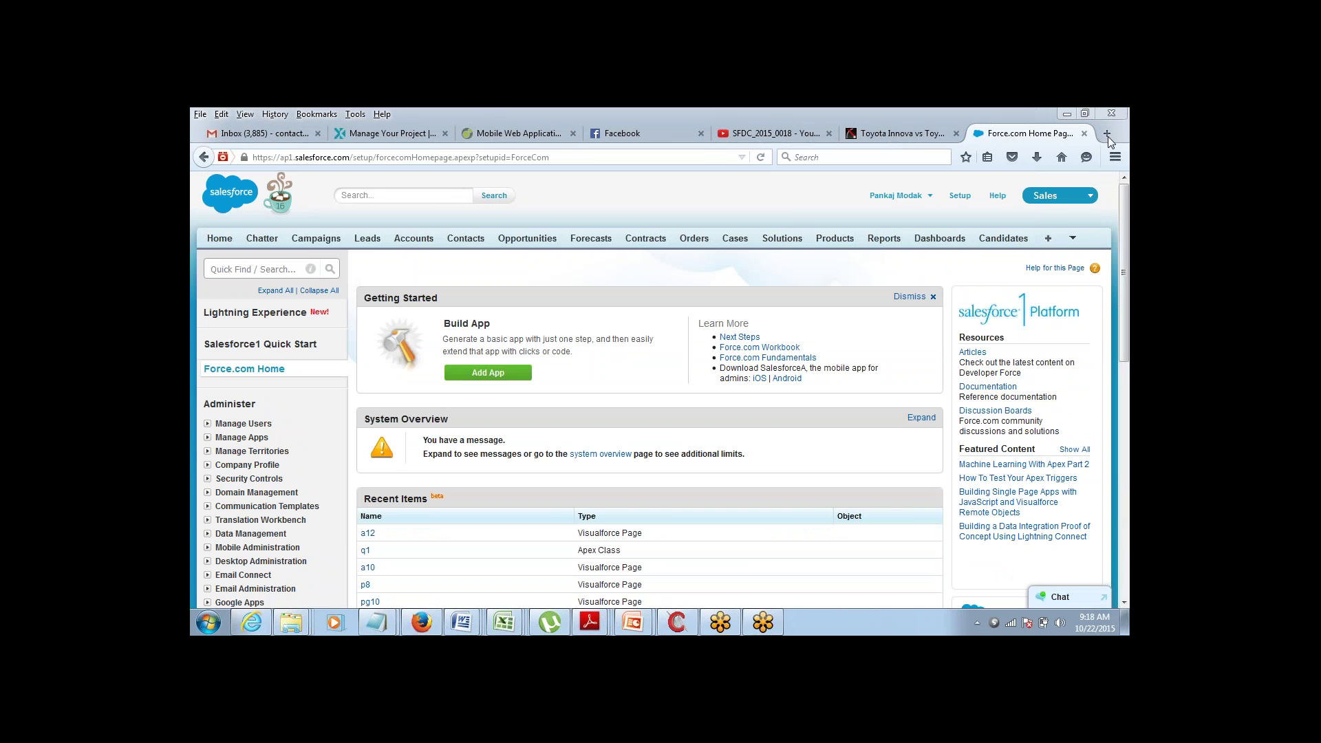
click(883, 241)
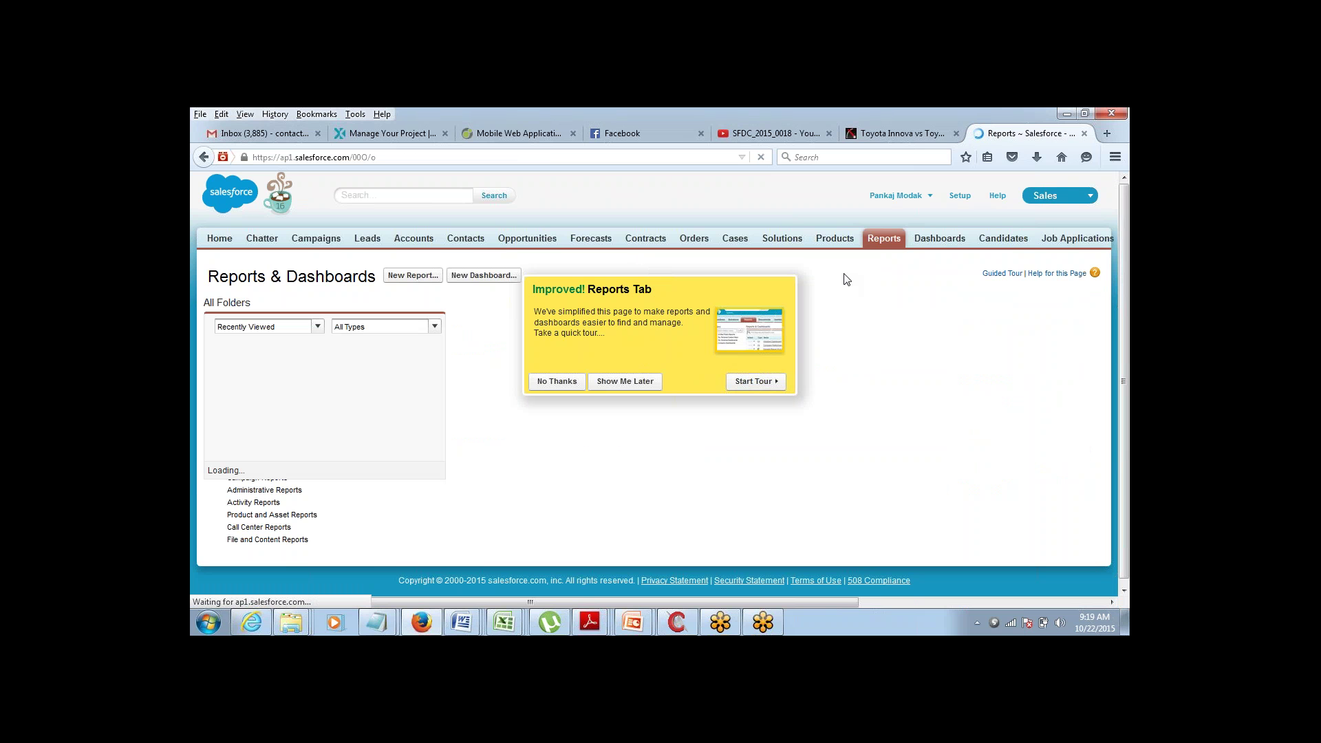
- Dismiss the Reports tab tour, start a New Report and create it with the Accounts type
click(566, 383)
click(407, 276)
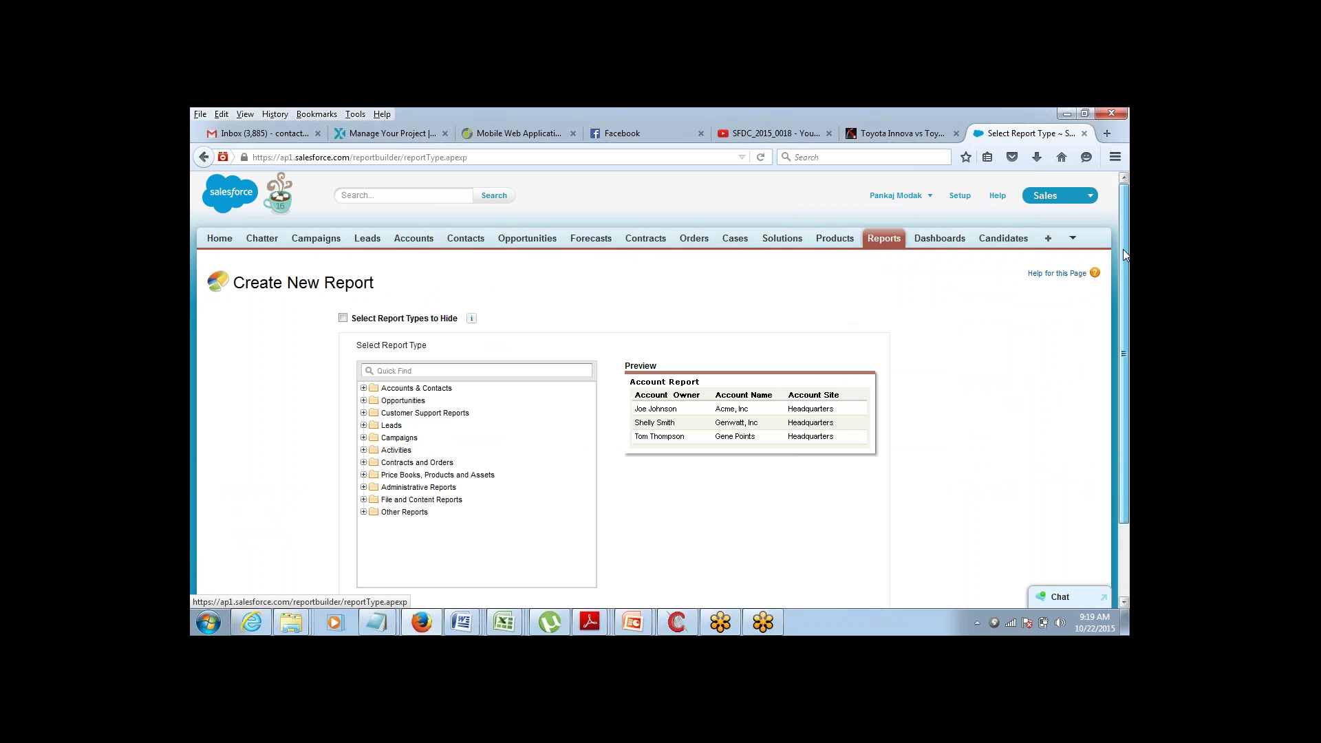
scroll(1121, 261, down, 2)
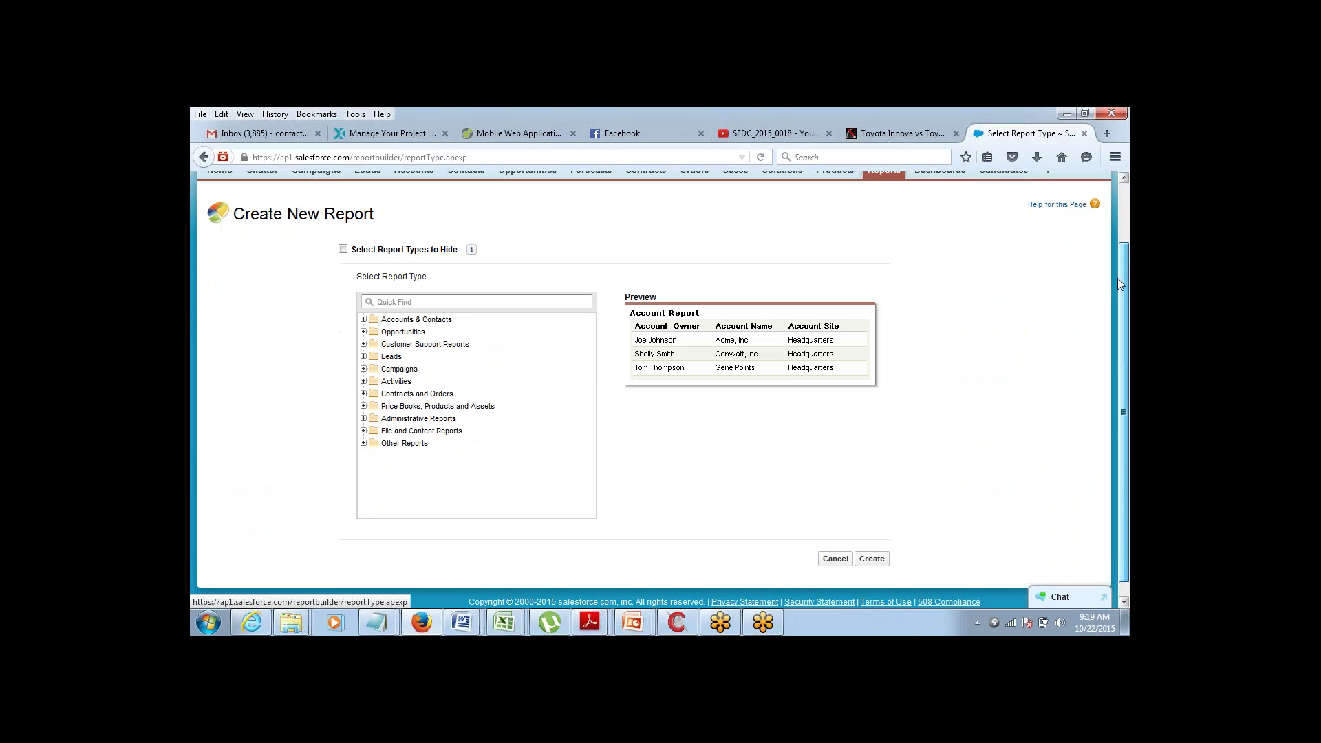
click(870, 545)
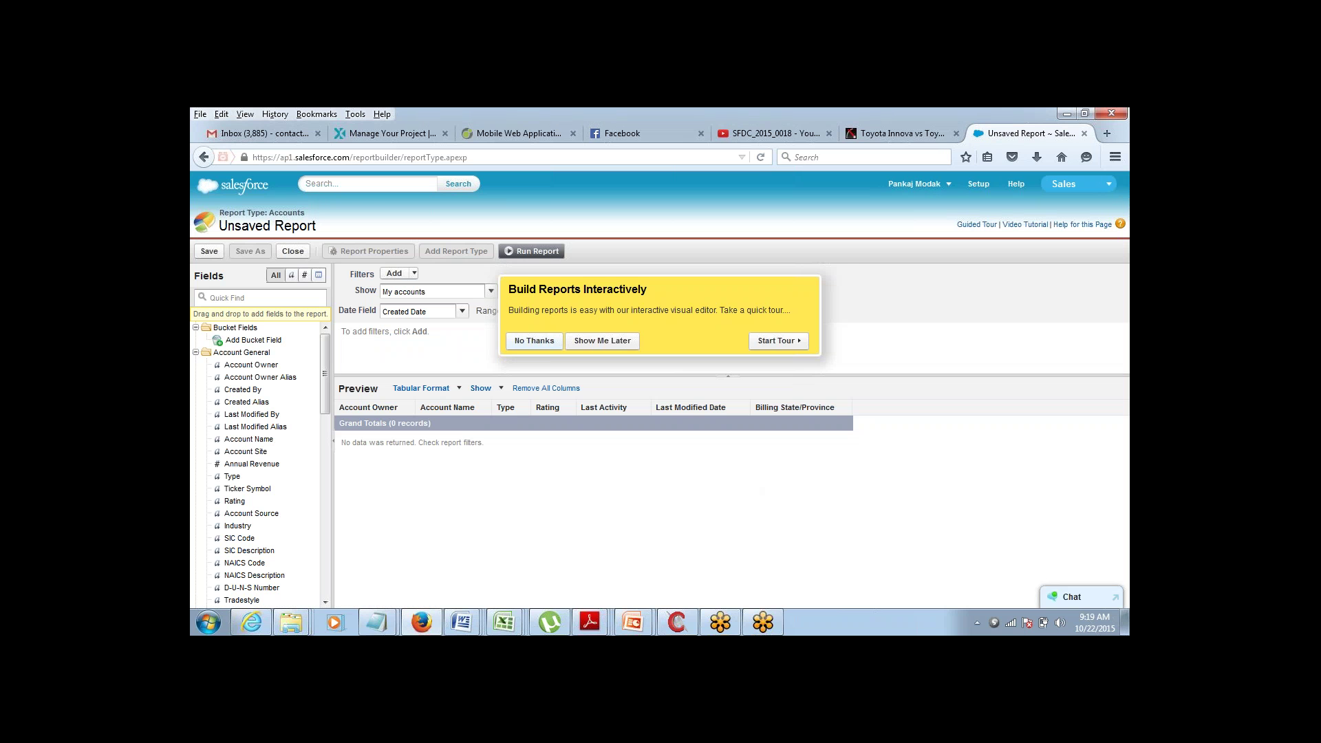
- Dismiss the report builder introduction and go back to the report type chooser
click(558, 341)
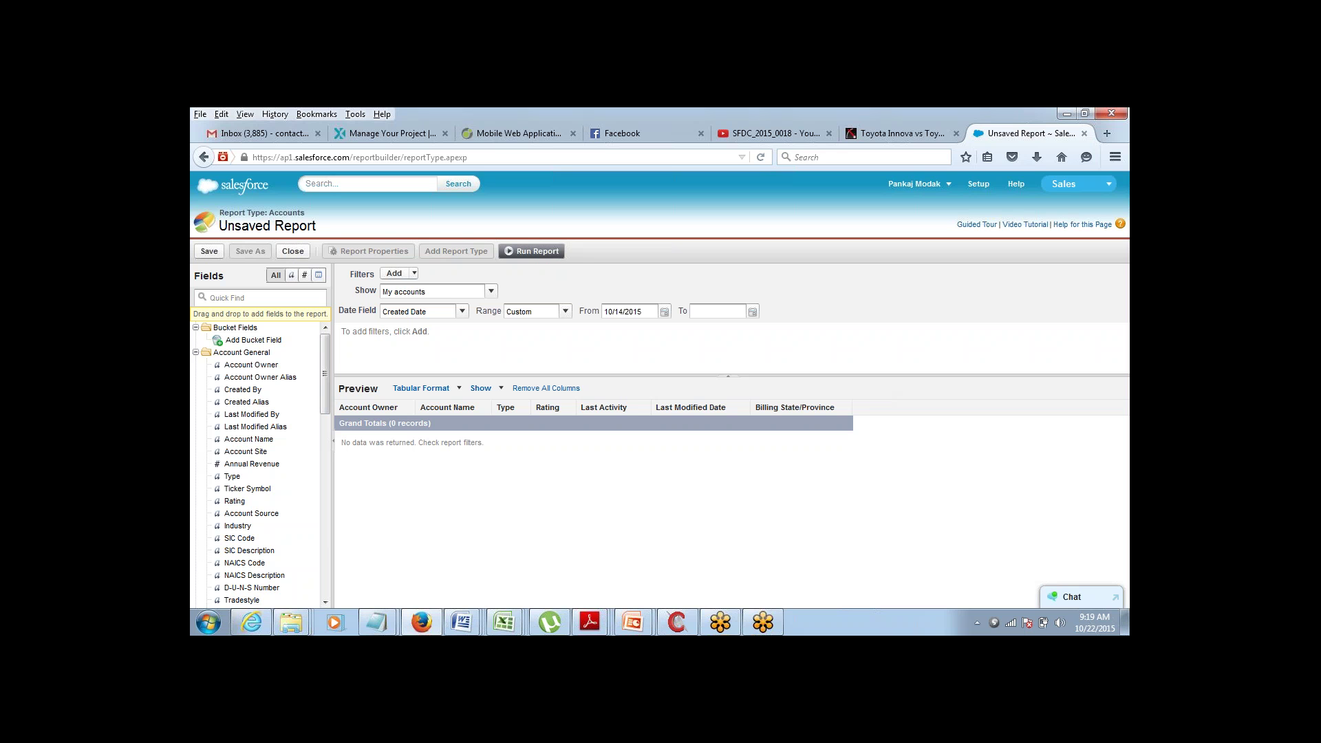
click(200, 163)
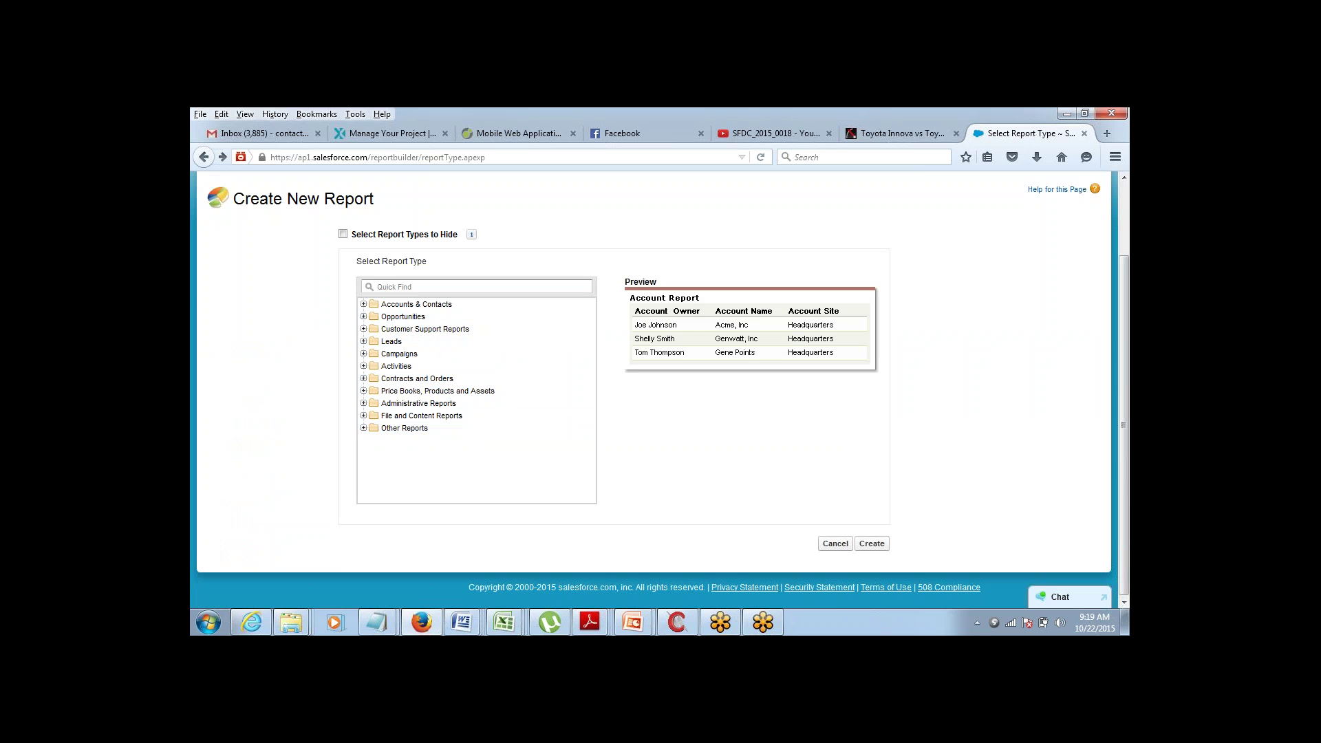
- Compare the Accounts and Opportunities report types, then create a report from Accounts
click(364, 305)
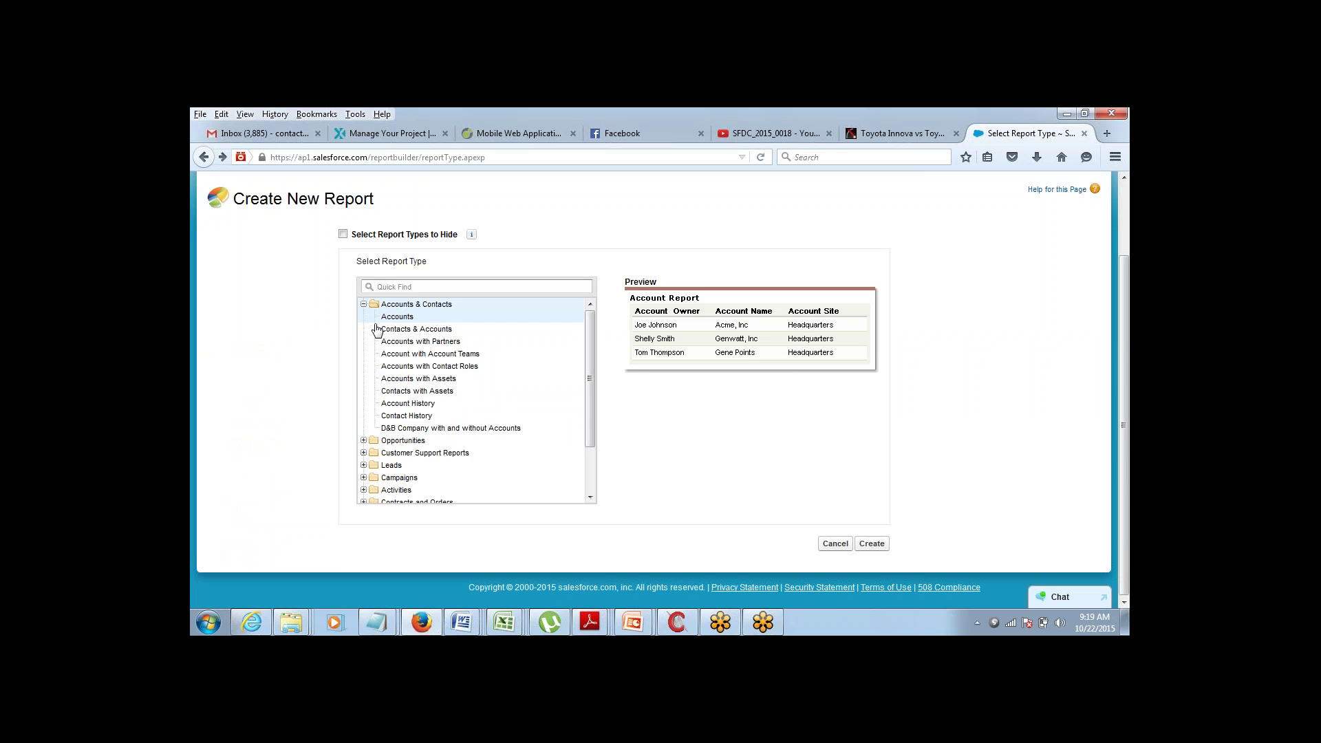
click(406, 316)
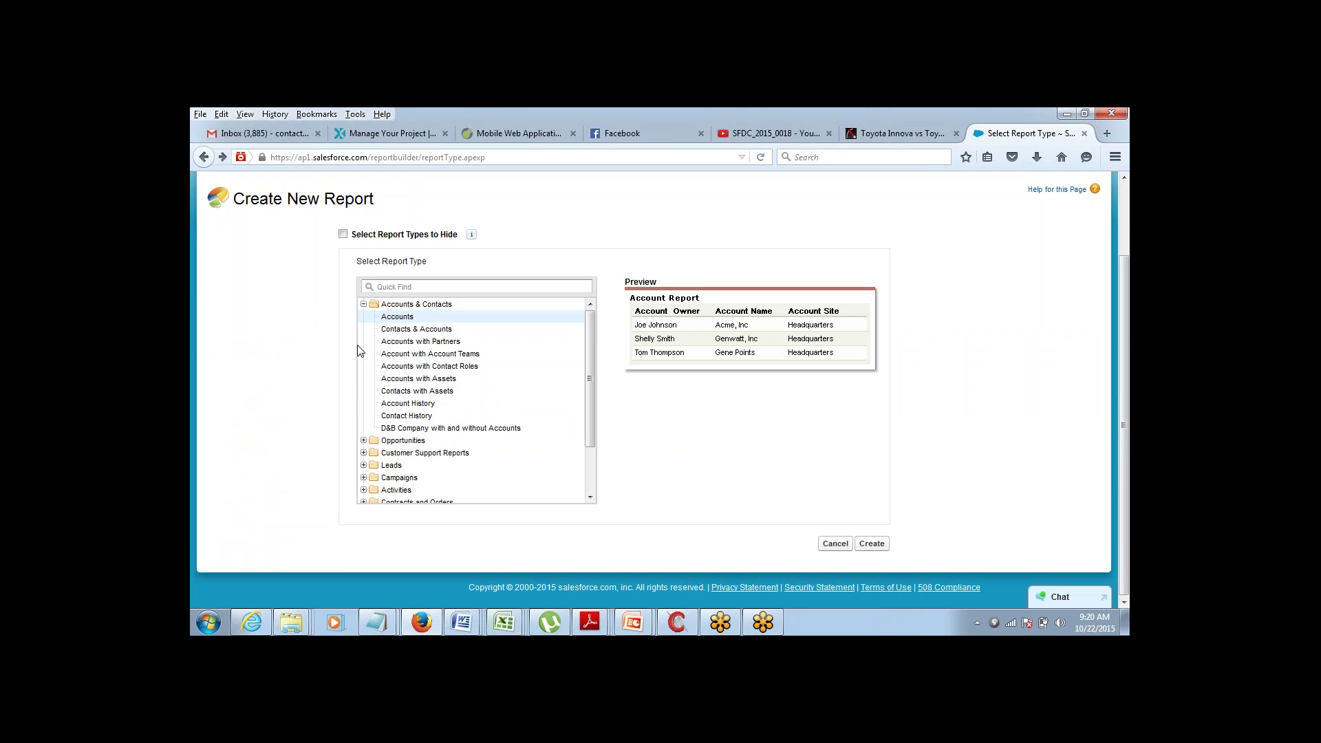
click(364, 441)
click(404, 453)
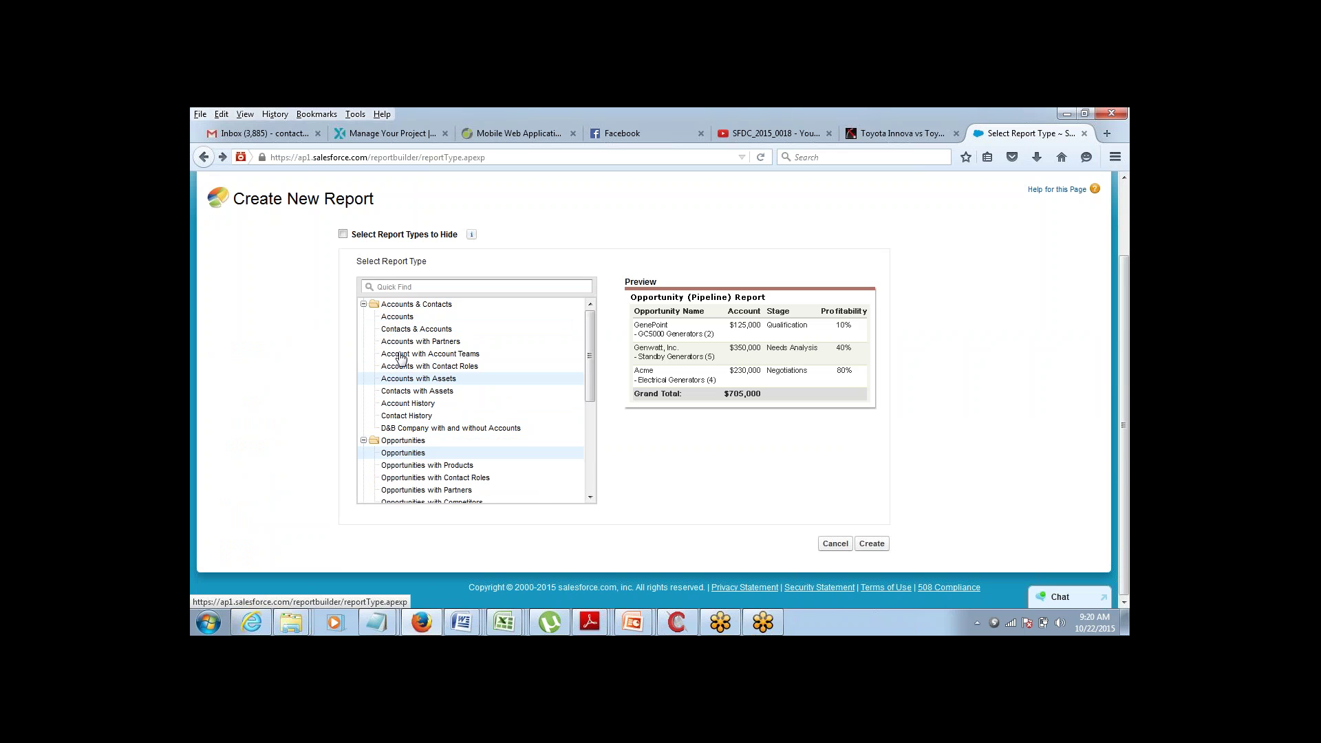
click(406, 317)
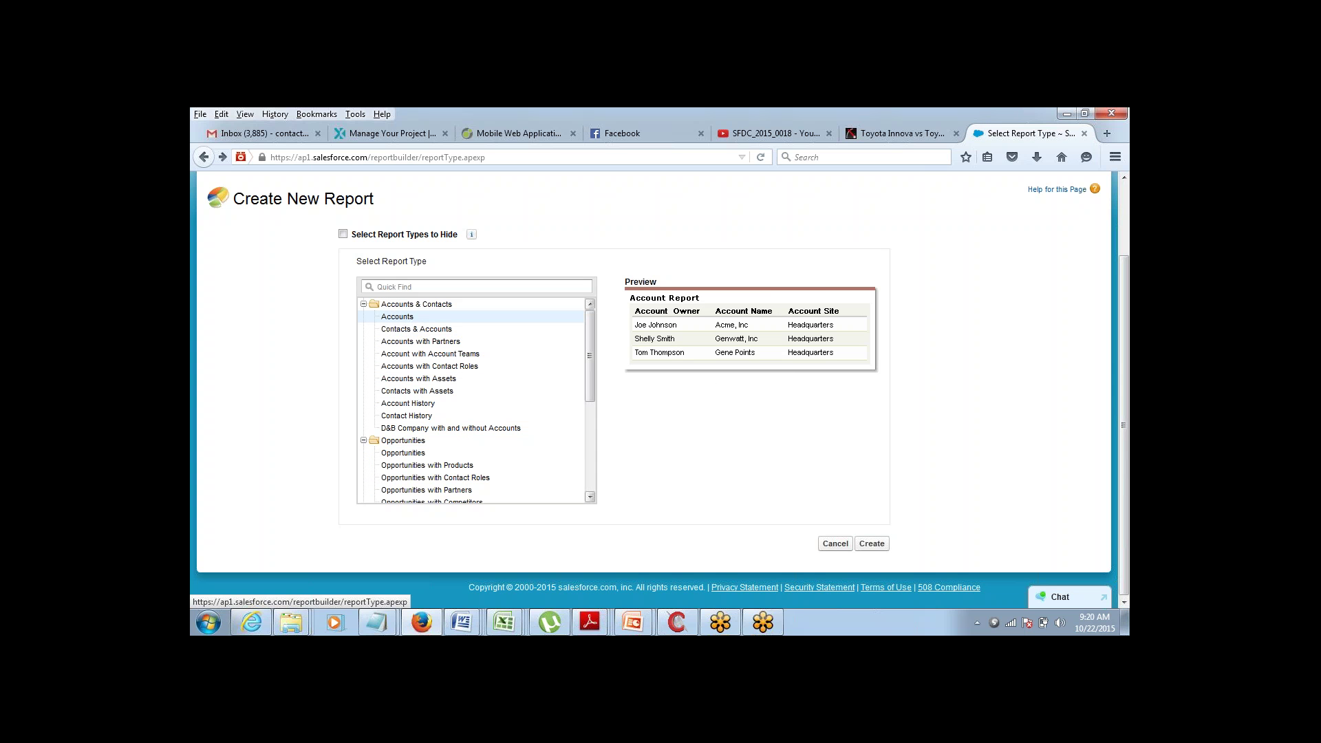
click(872, 544)
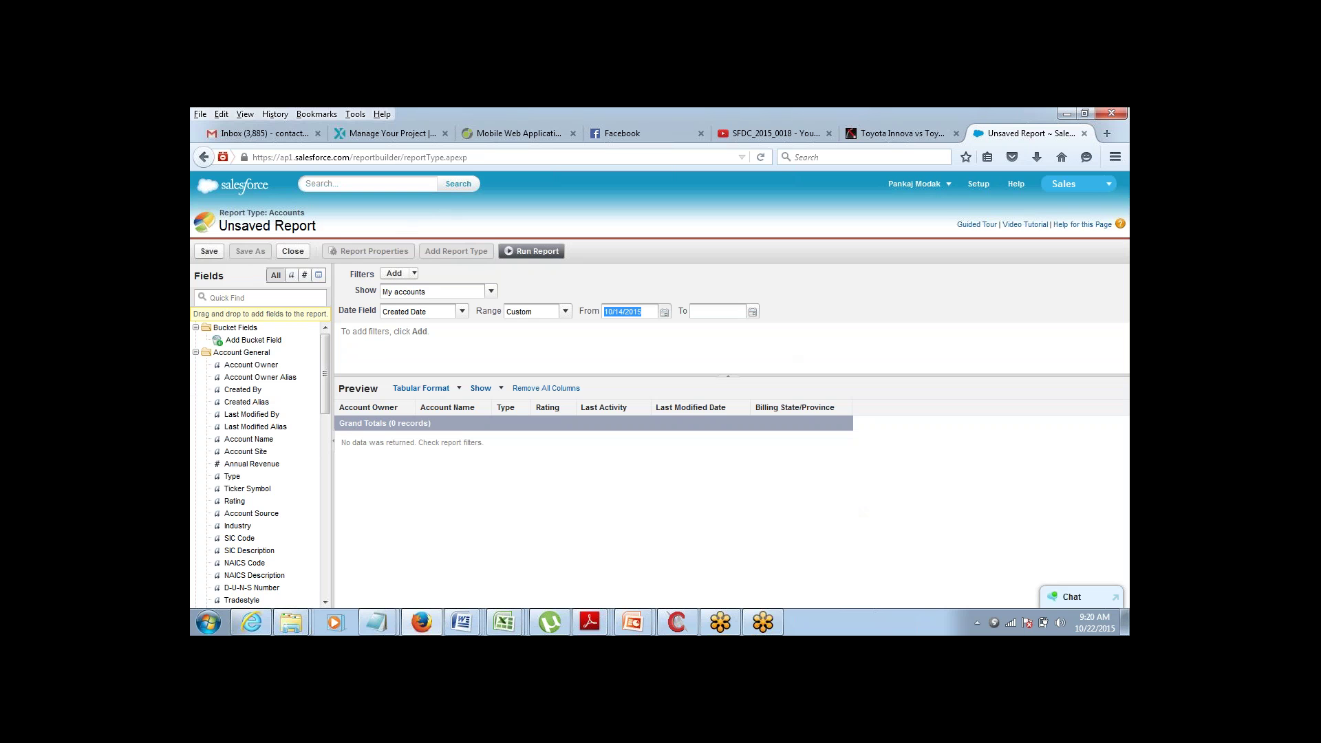
- Use Remove All Columns in the Preview pane and confirm with OK
drag(368, 407, 551, 396)
click(551, 389)
click(623, 419)
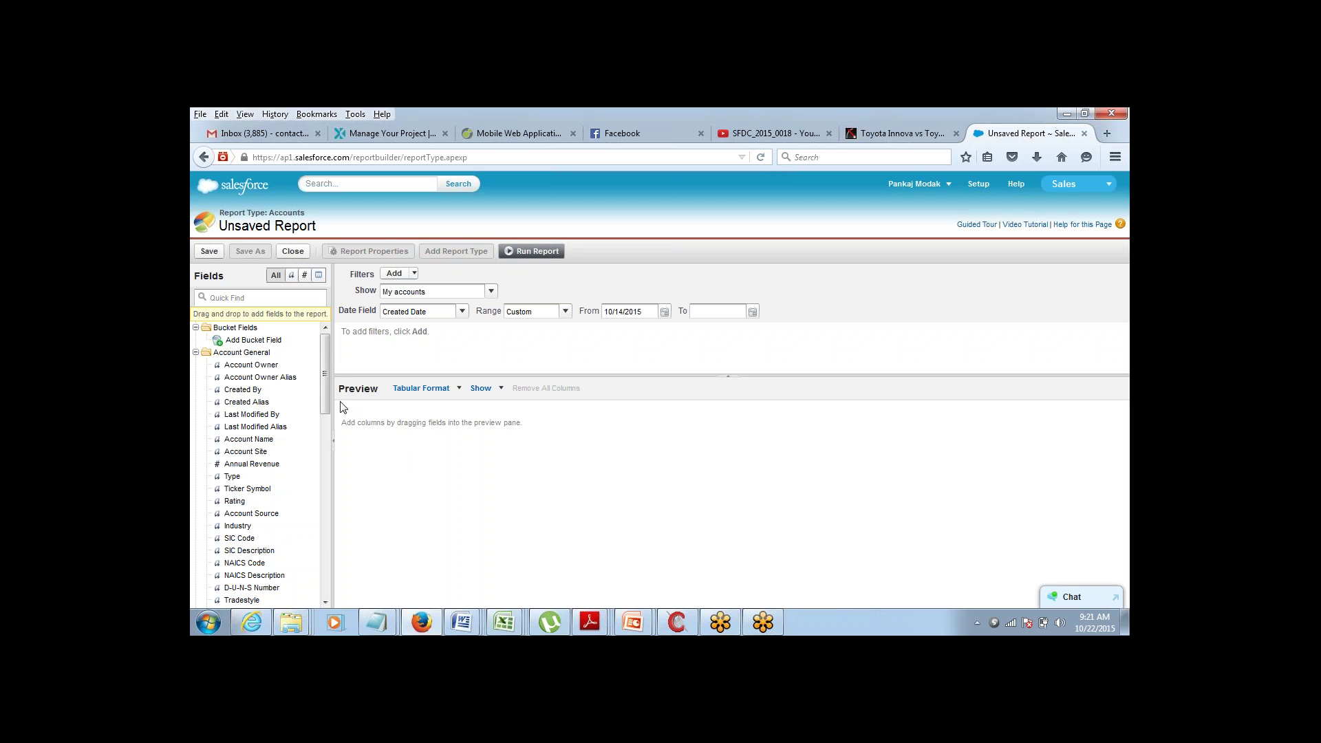
- Add the Account Name, Type and Industry columns to the report preview
mouse_move(328, 374)
mouse_down()
mouse_move(328, 399)
mouse_move(325, 358)
mouse_up()
drag(271, 441, 397, 406)
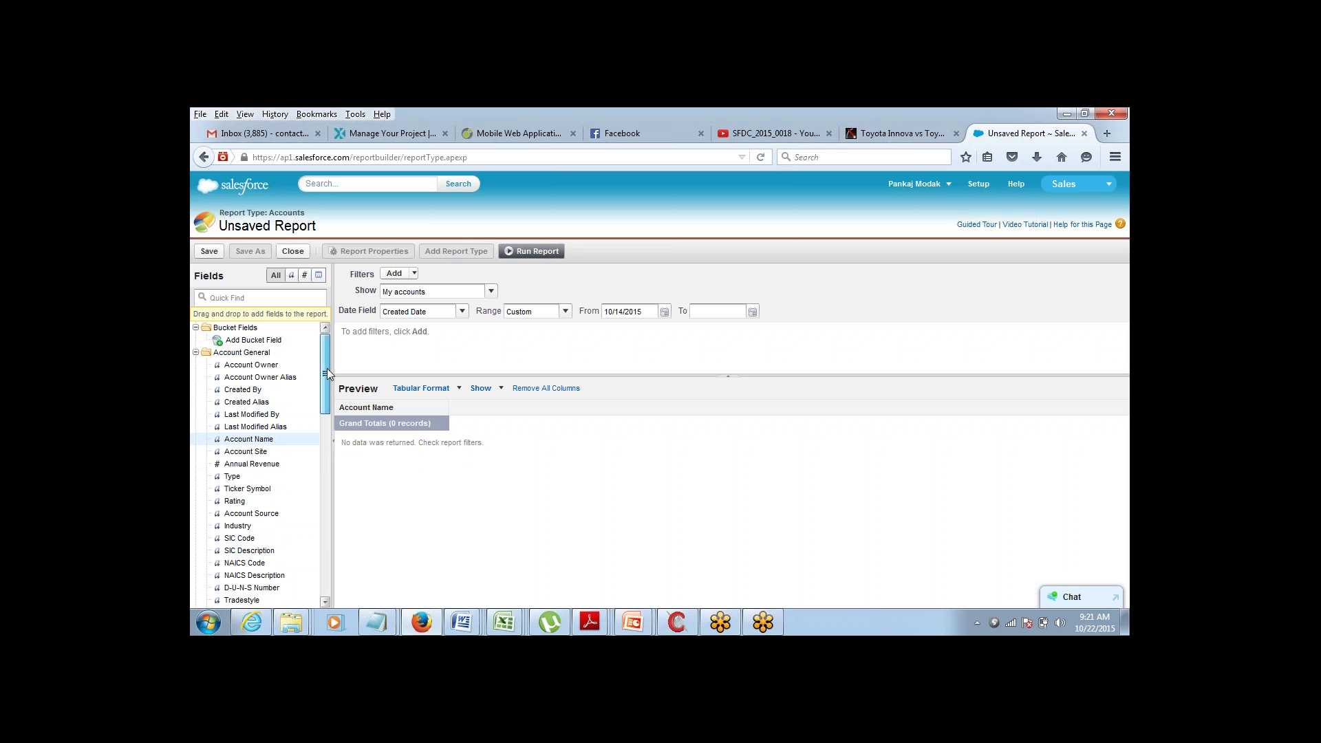
drag(327, 369, 327, 379)
drag(268, 448, 493, 415)
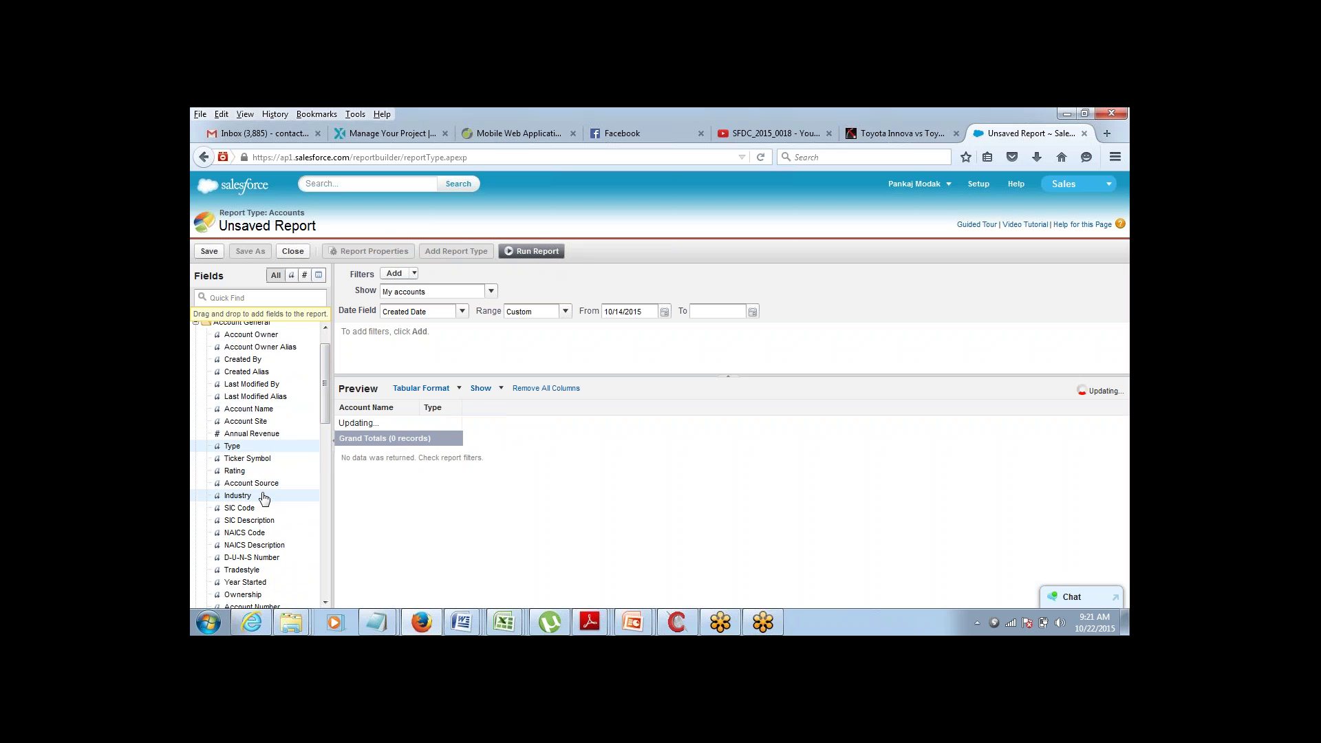
drag(263, 498, 525, 418)
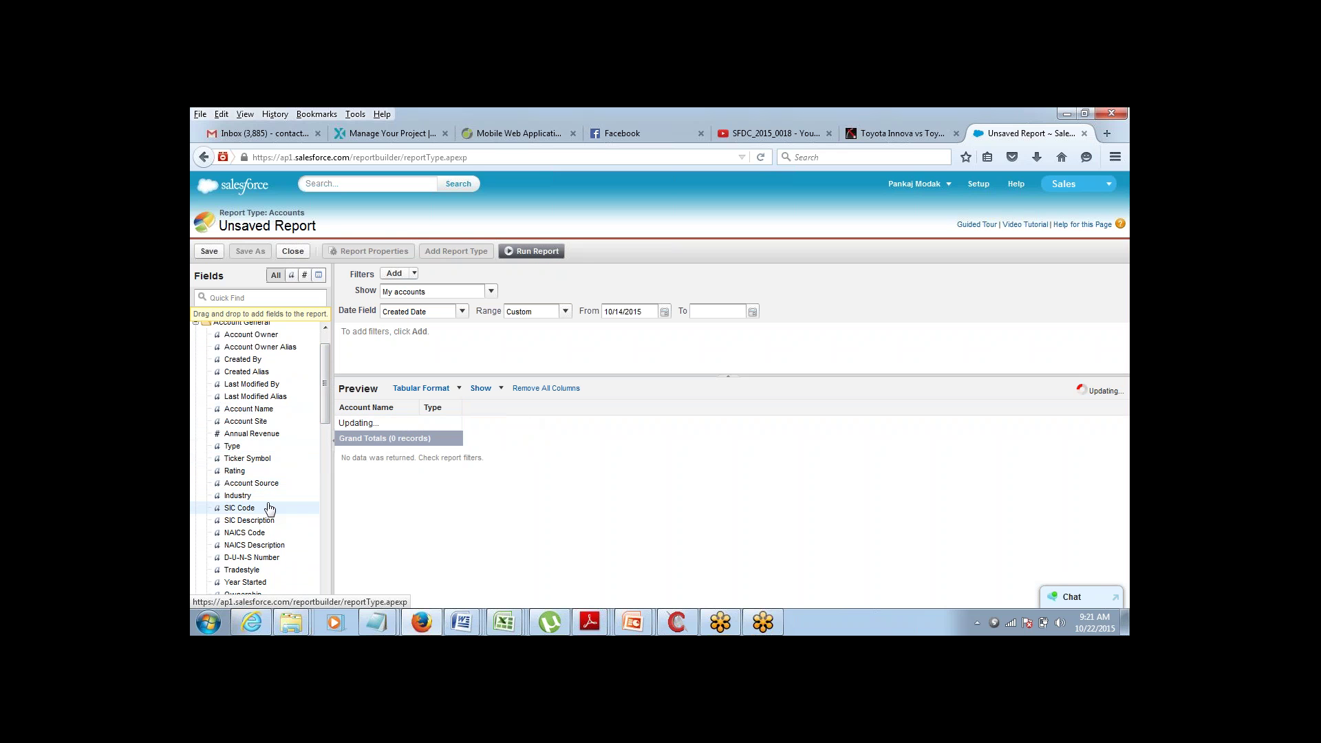
drag(267, 501, 529, 416)
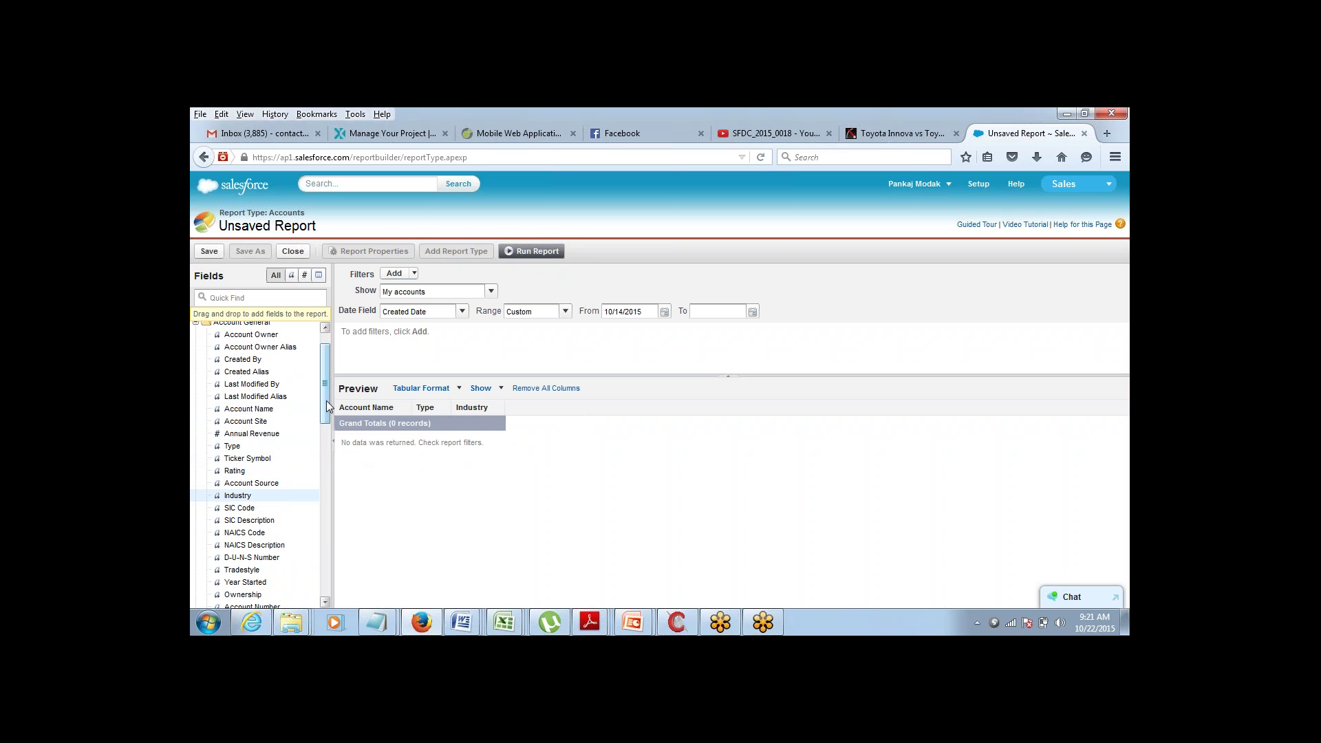
- Add the Employees and Annual Revenue columns after Industry
drag(326, 400, 327, 464)
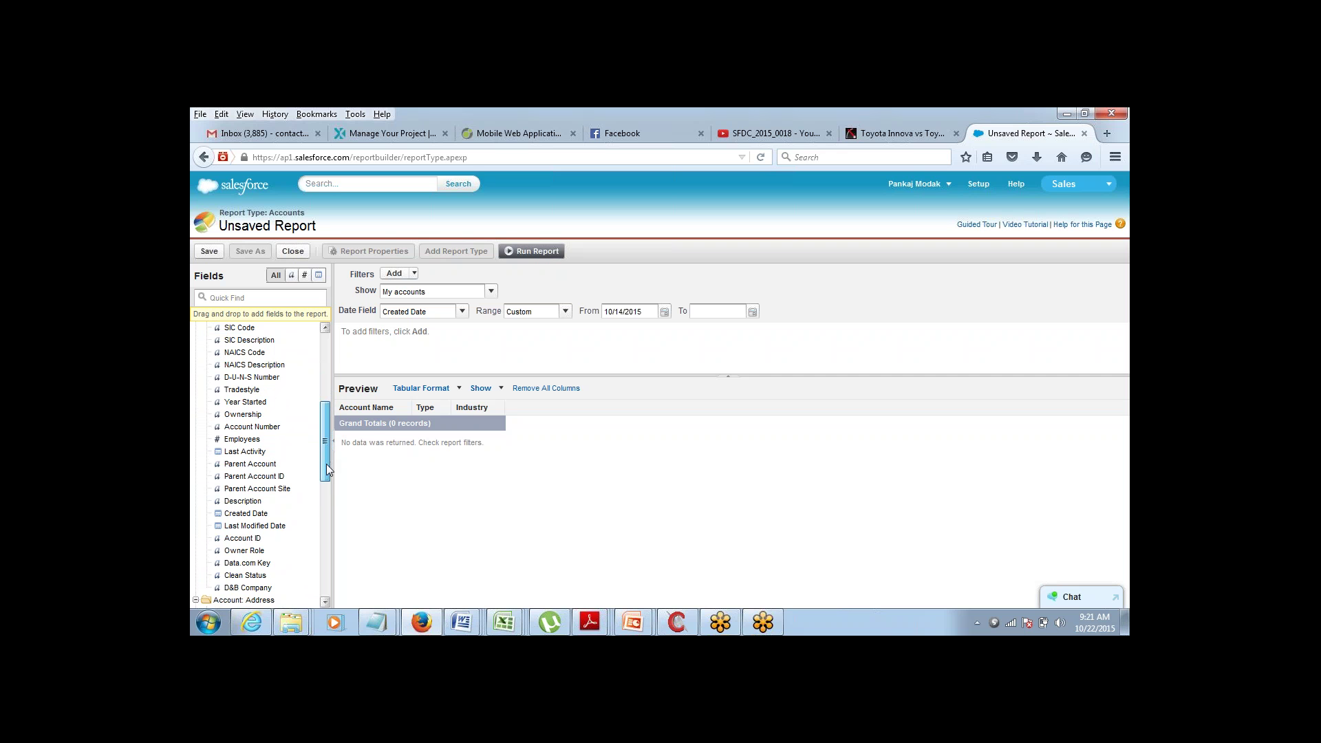
drag(326, 463, 329, 547)
drag(326, 527, 327, 395)
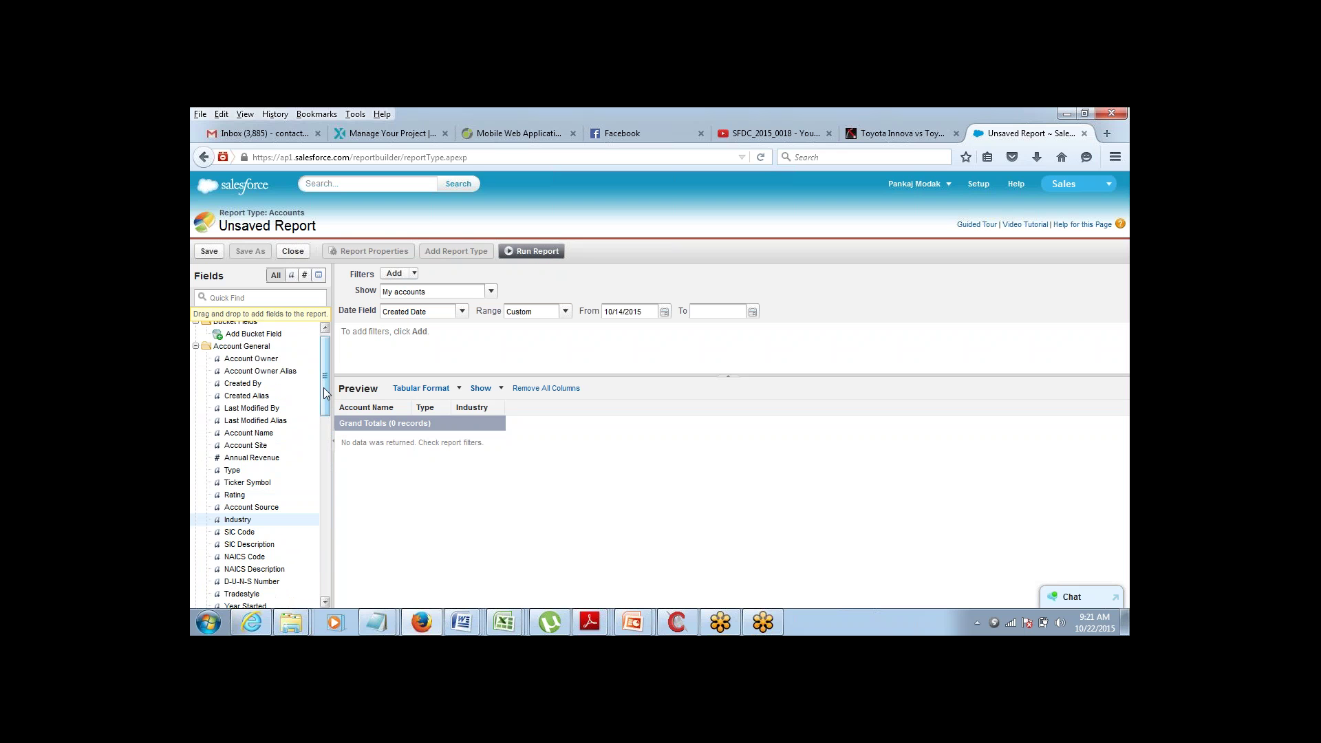
scroll(272, 496, down, 2)
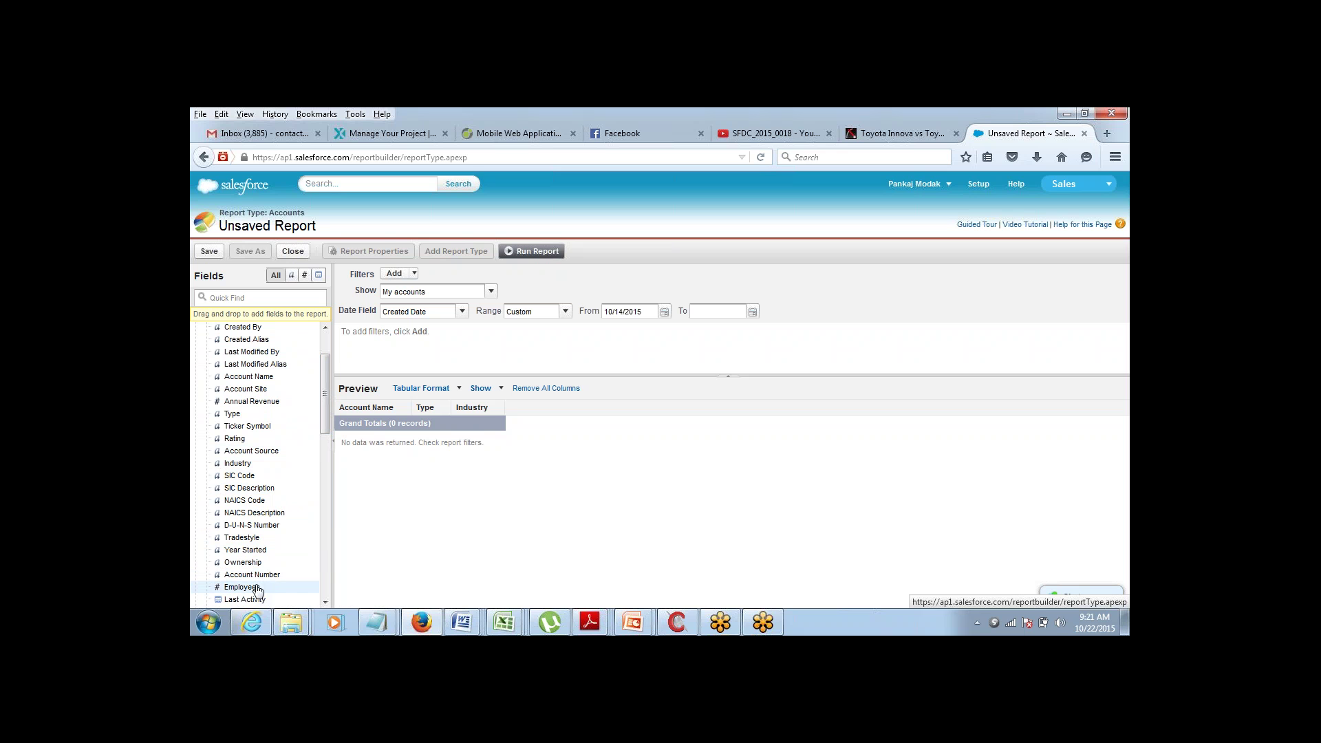
drag(257, 589, 543, 413)
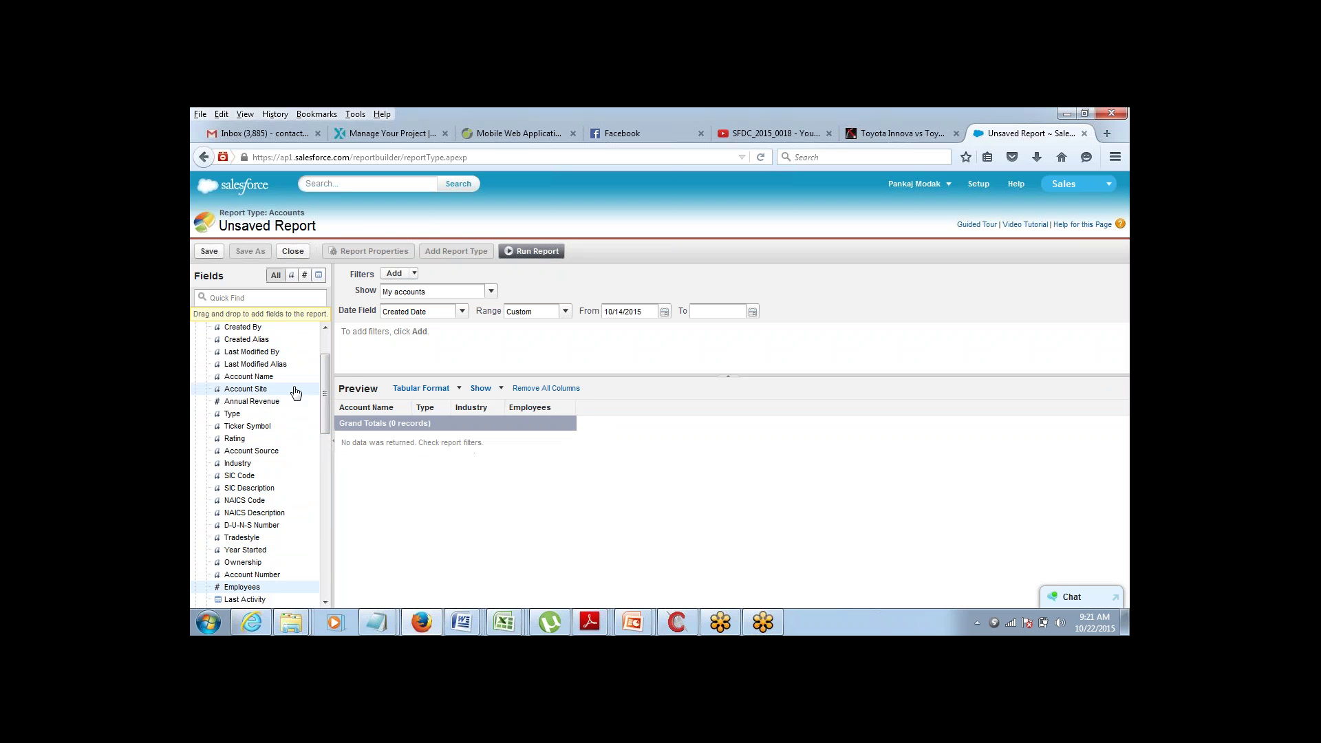
drag(254, 402, 607, 416)
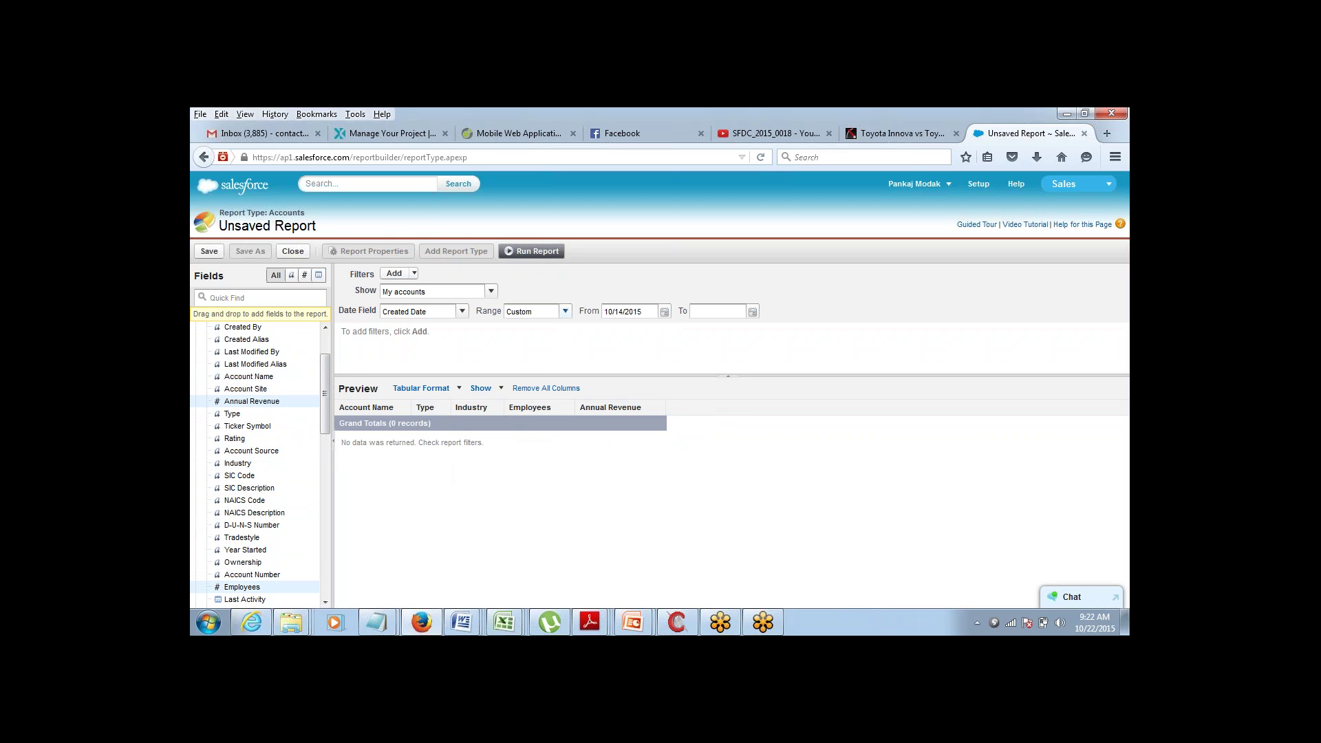
click(566, 311)
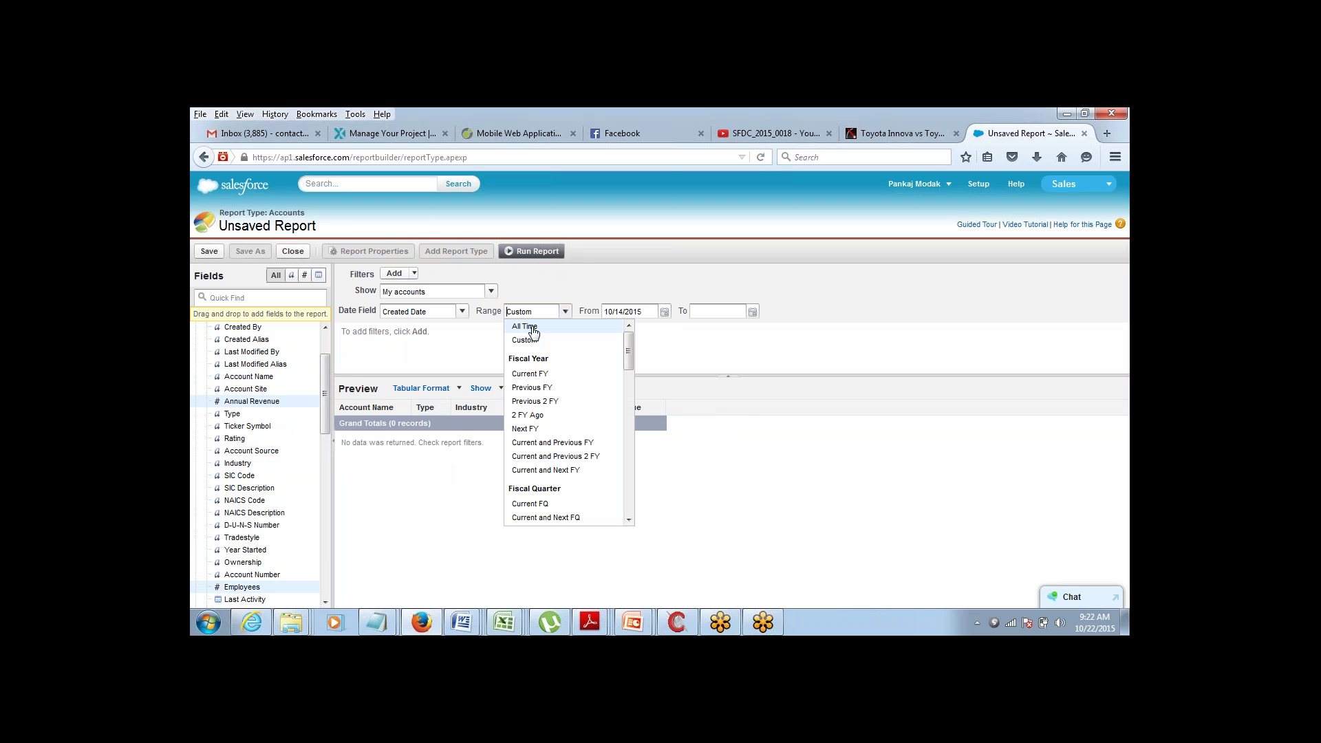
- Set the Created Date range to All Time
click(529, 327)
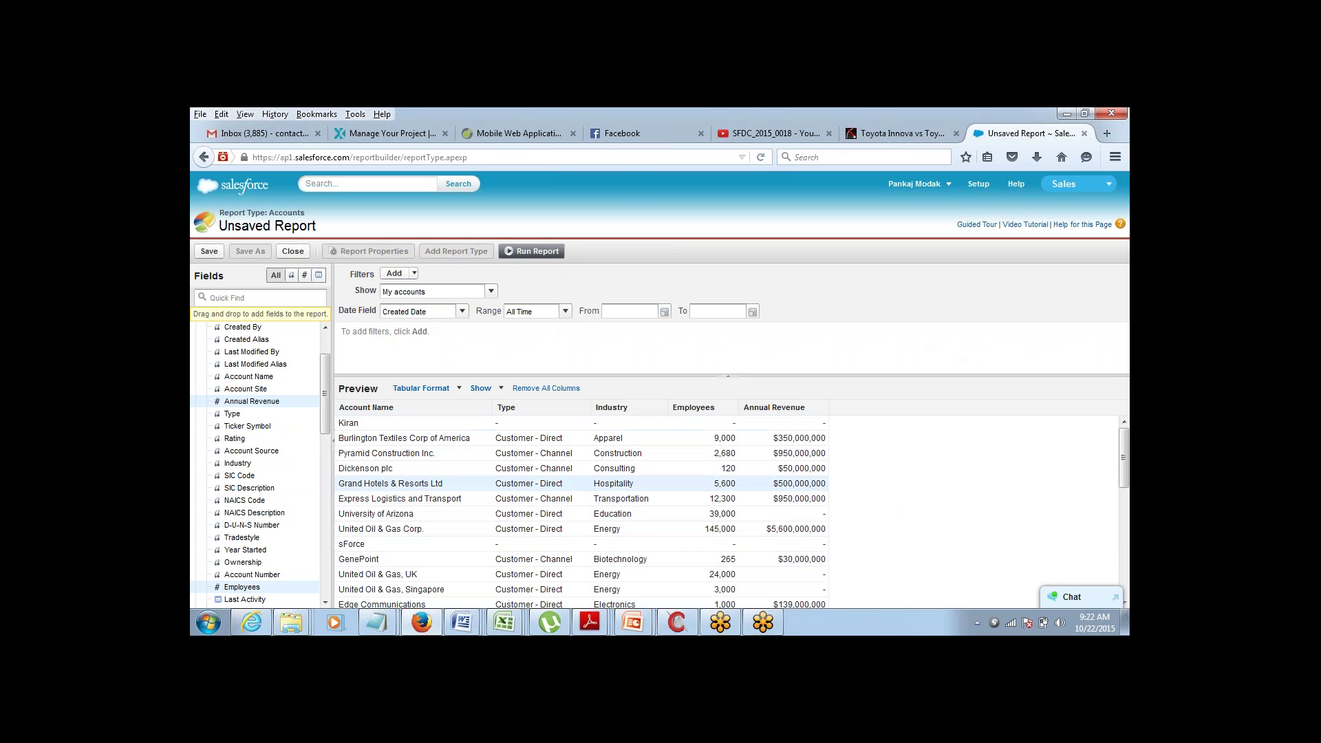
- Add a field filter Employees greater than 1000 to the Accounts report
click(415, 274)
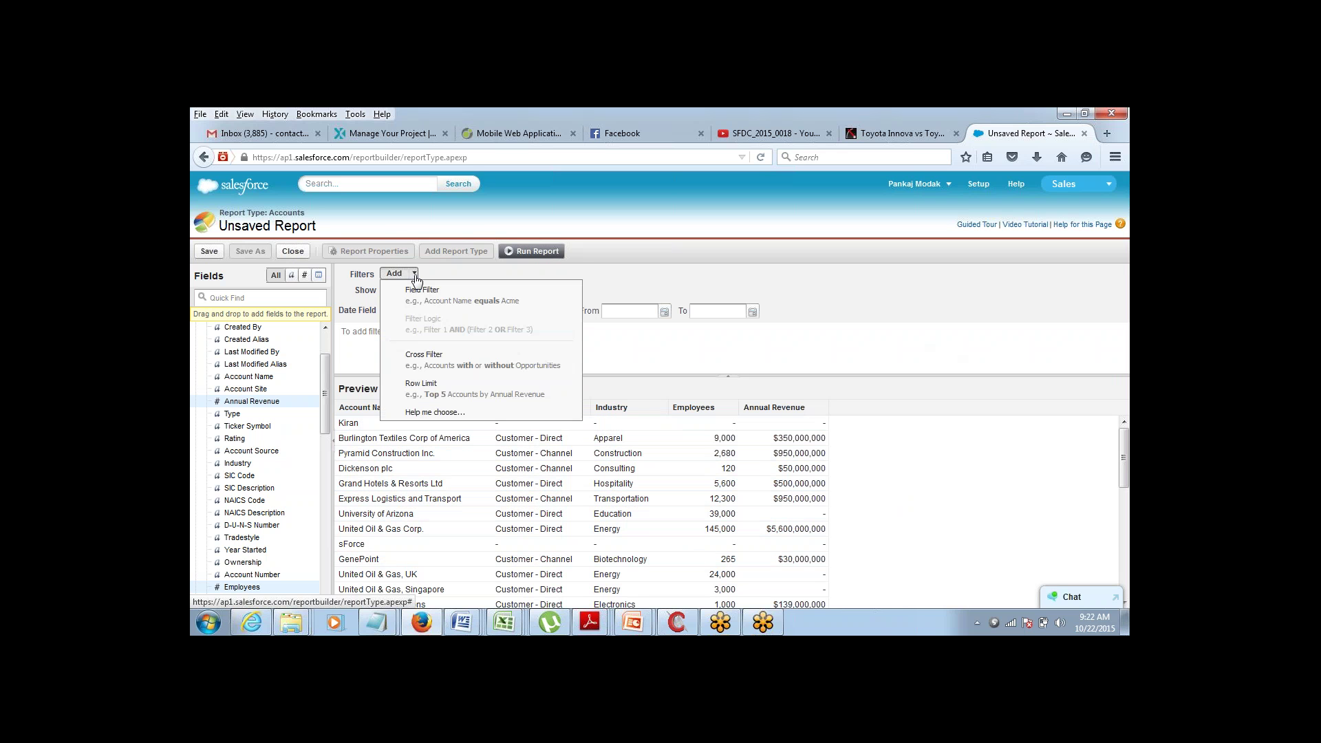
click(416, 305)
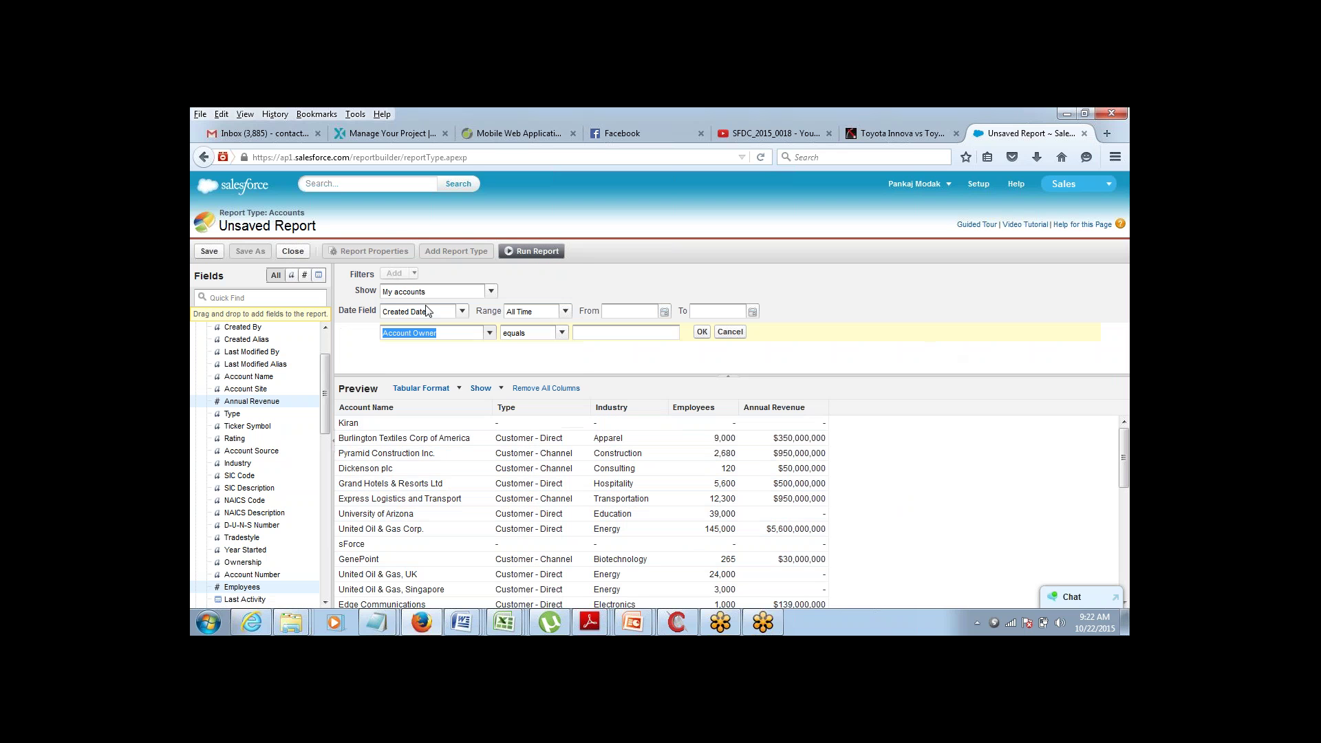
click(489, 332)
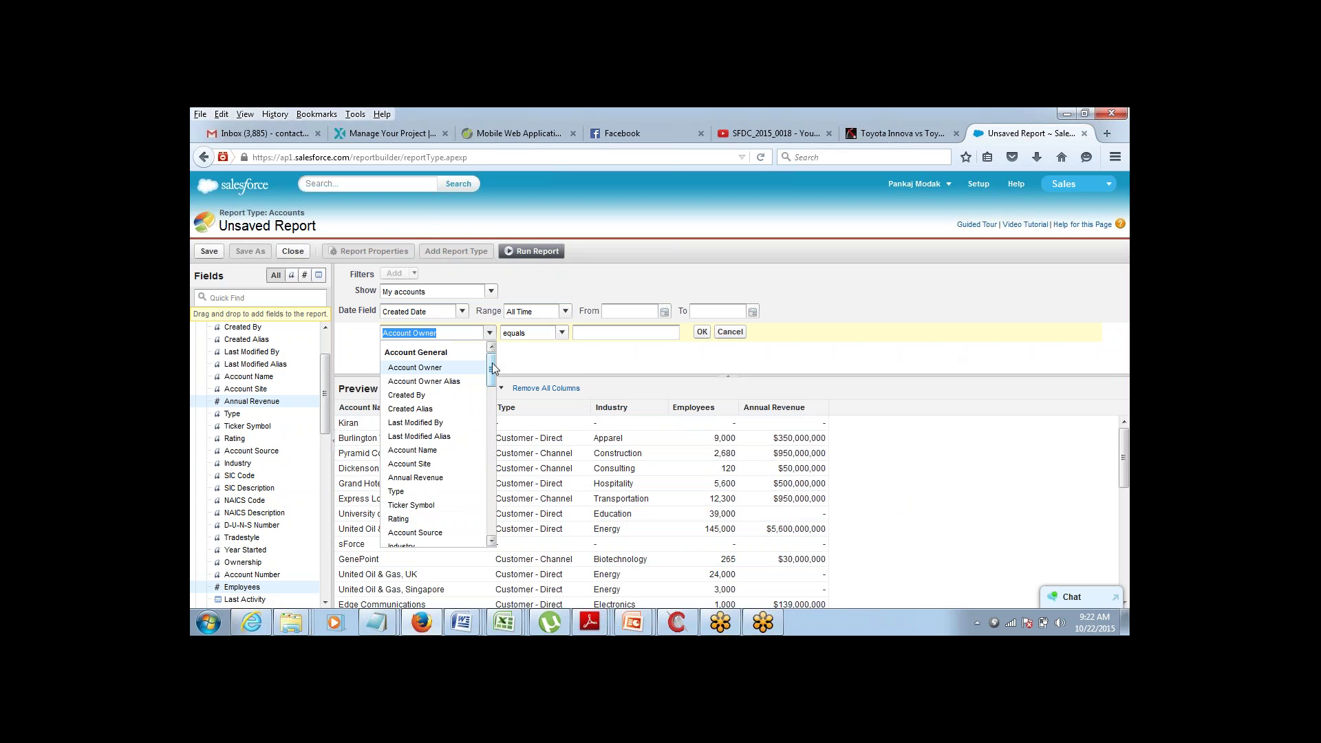
drag(492, 362, 493, 403)
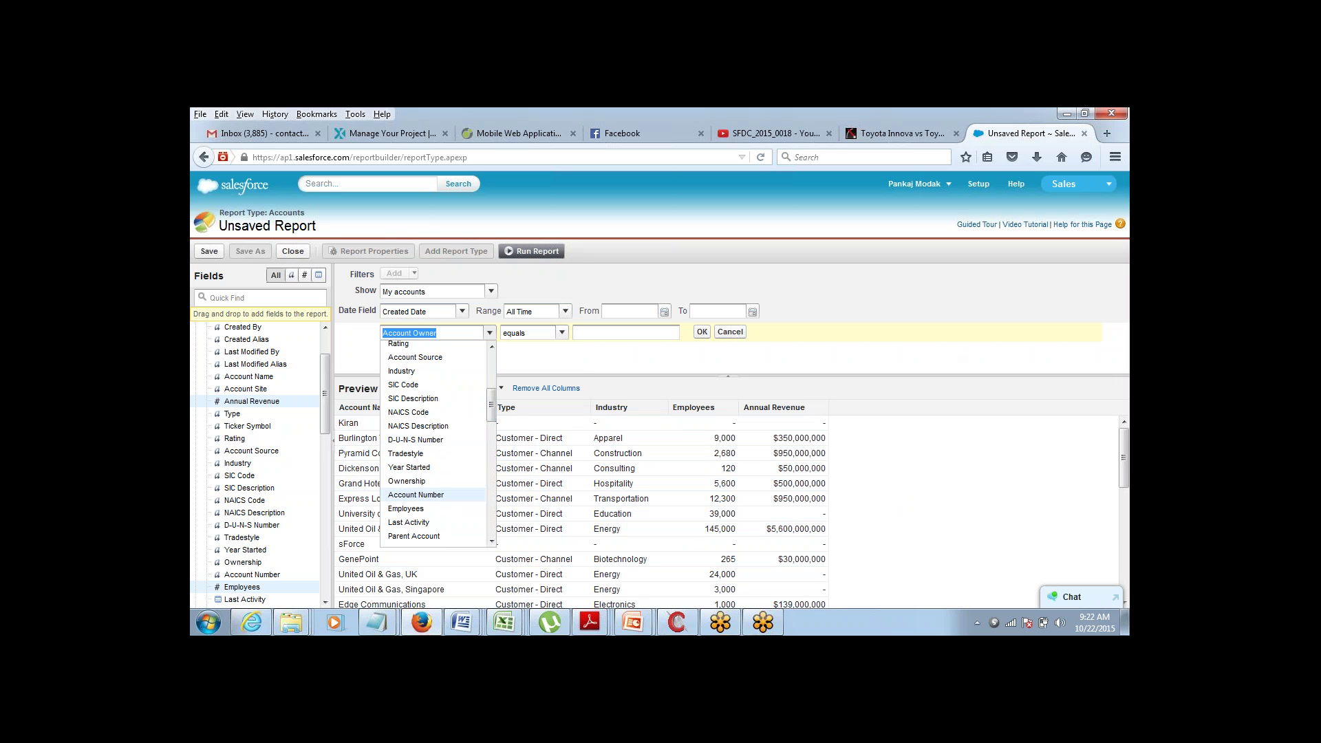
click(431, 515)
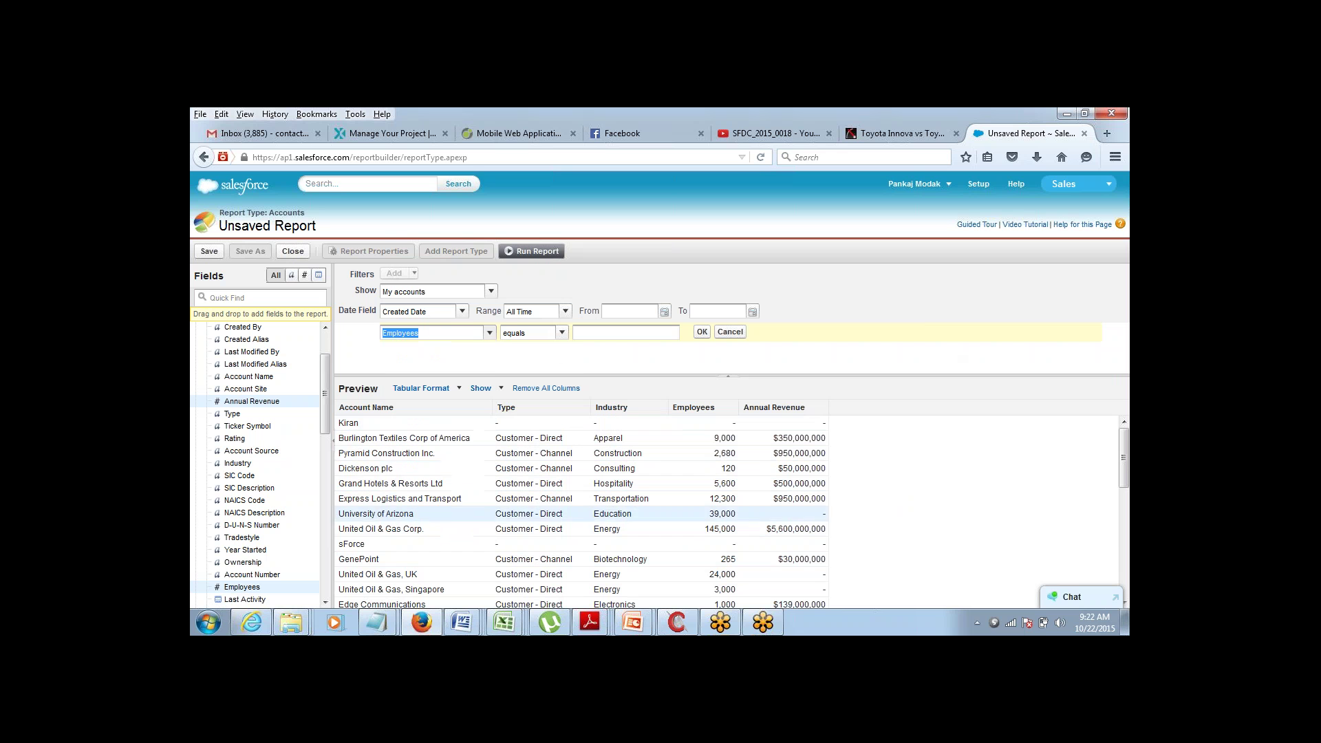
click(562, 333)
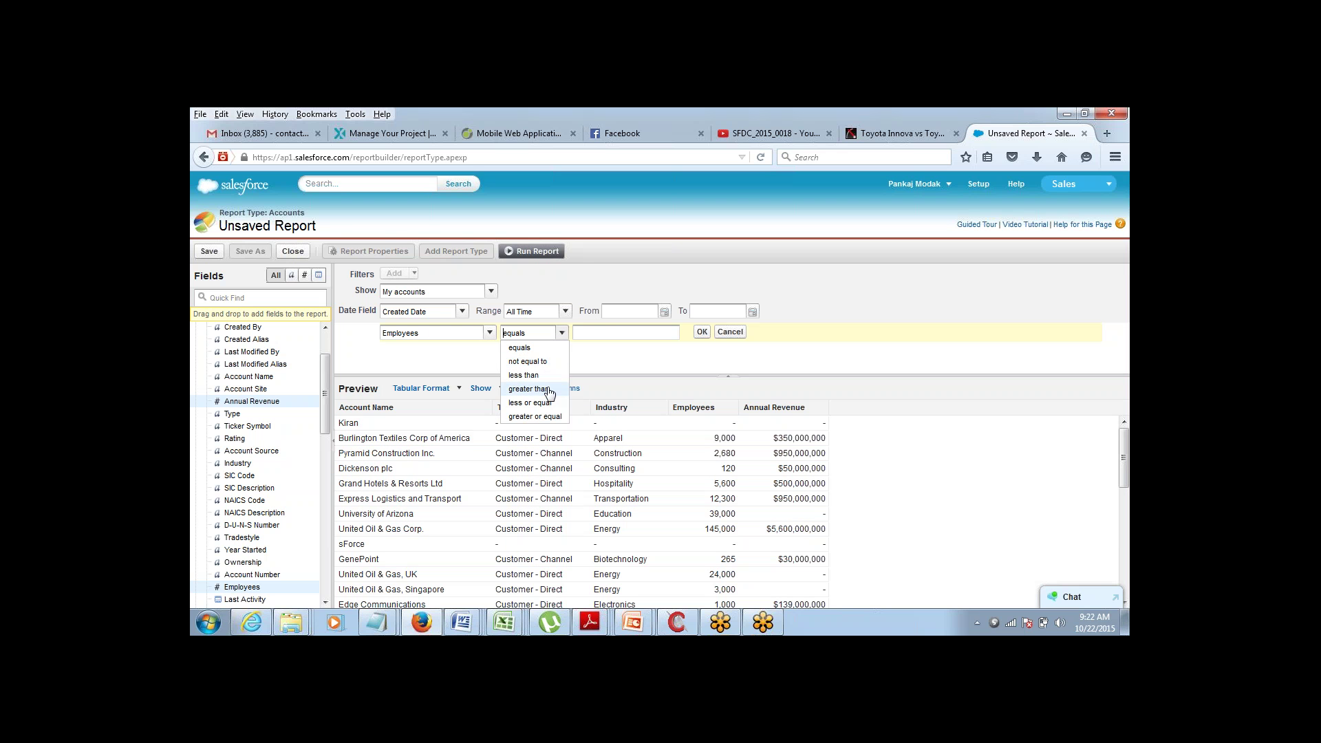
click(542, 388)
click(617, 331)
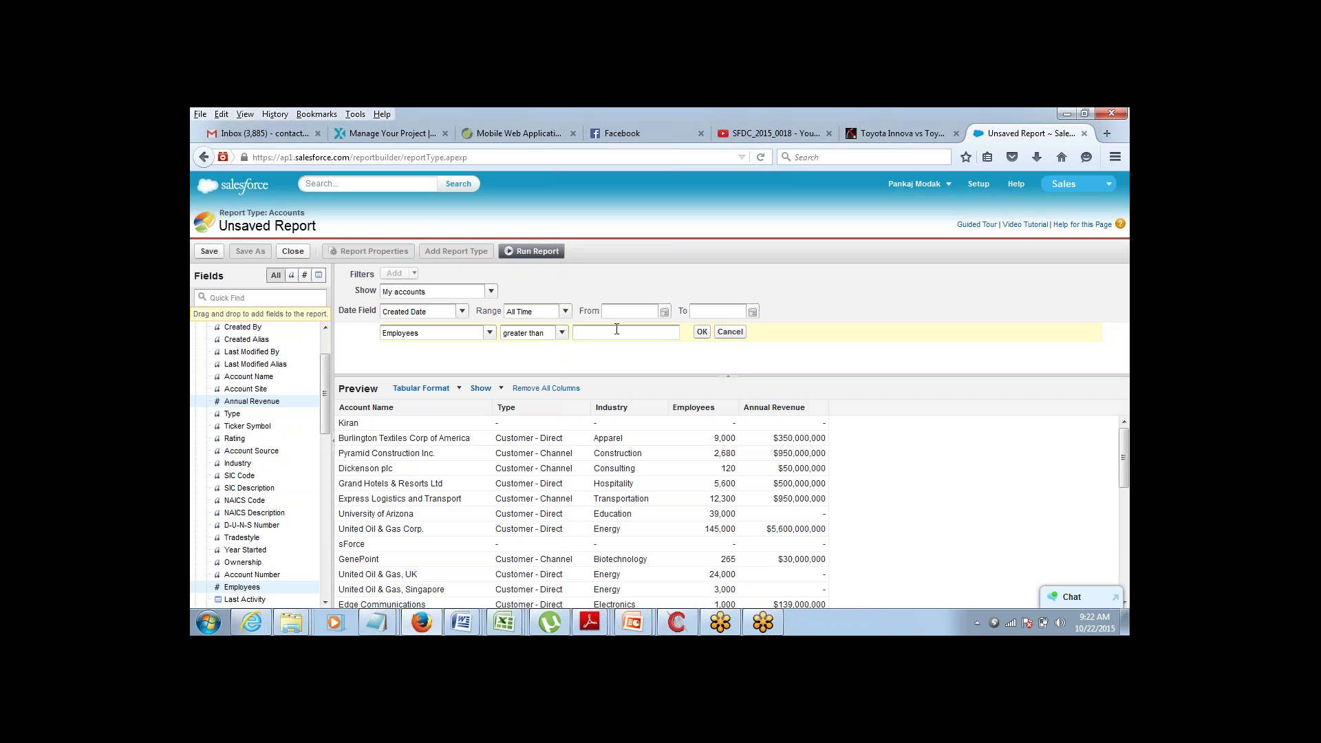
text(1000)
click(702, 331)
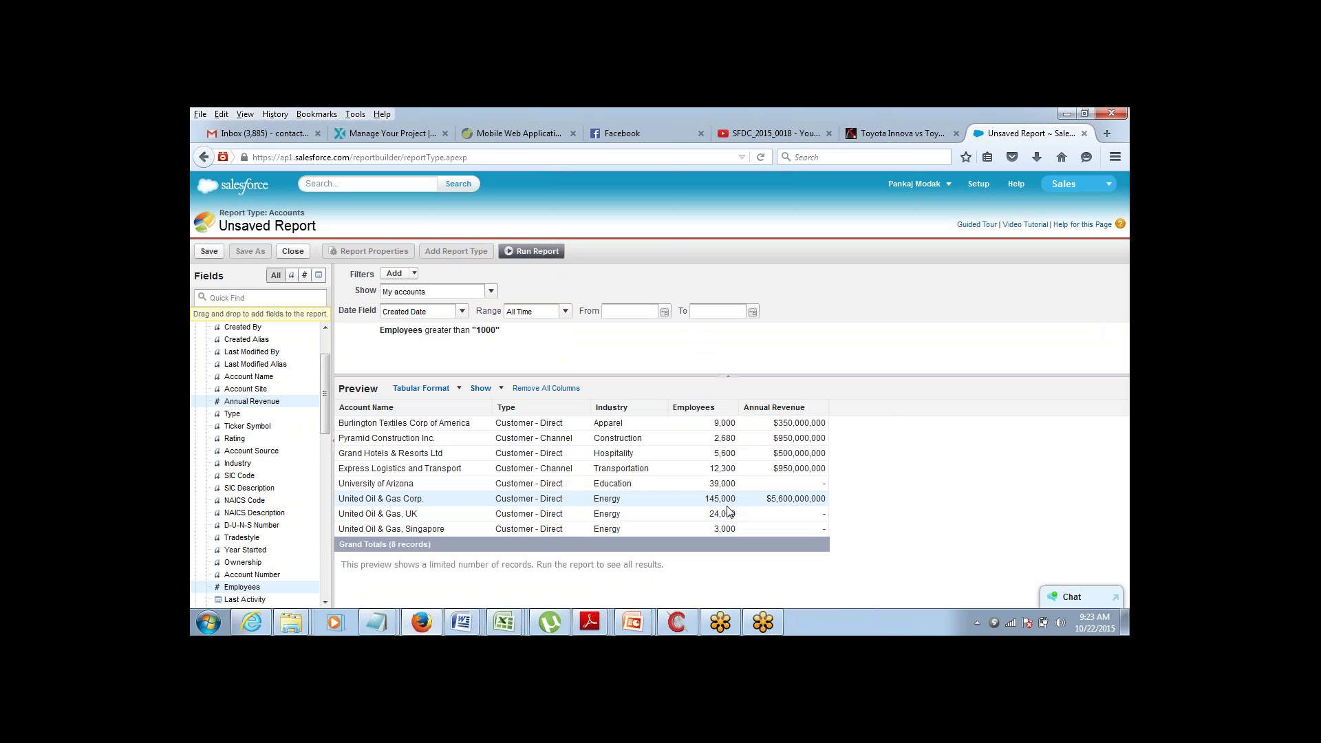
- Add a second field filter: Type equals Customer - Direct
click(413, 274)
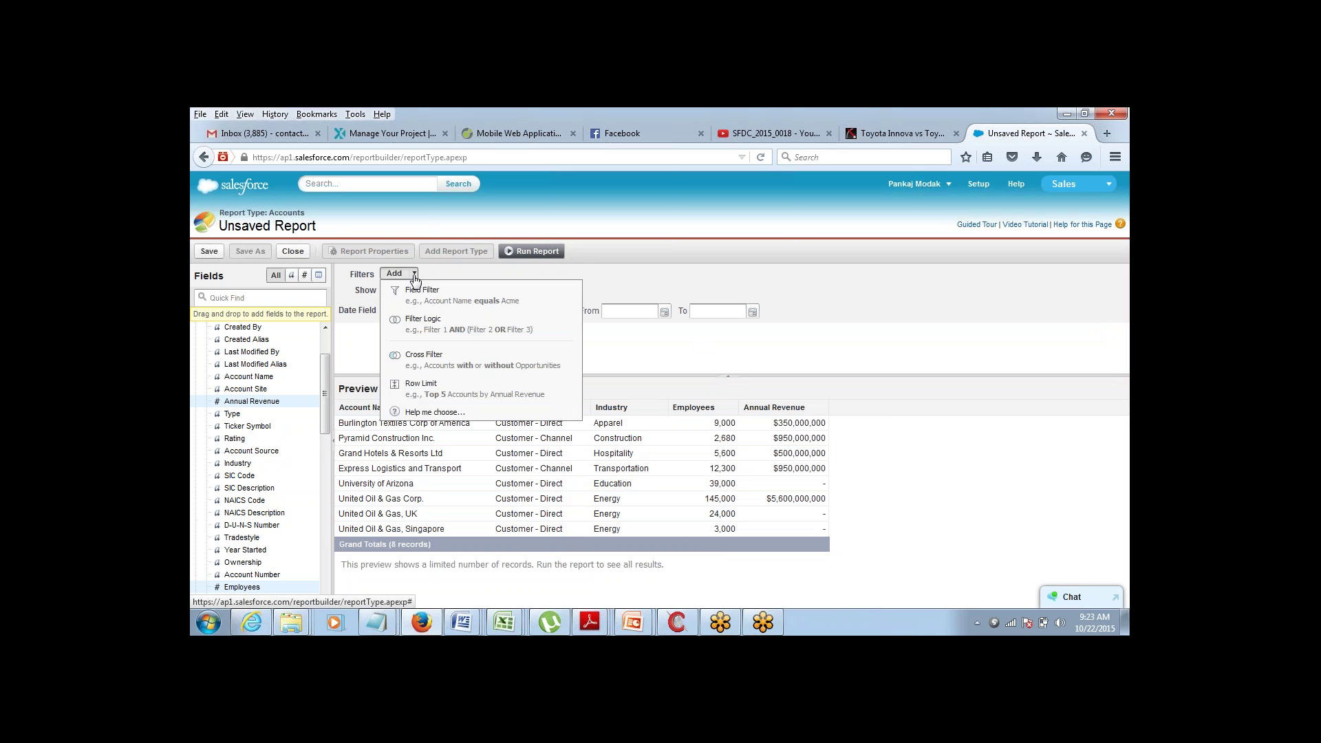
click(608, 373)
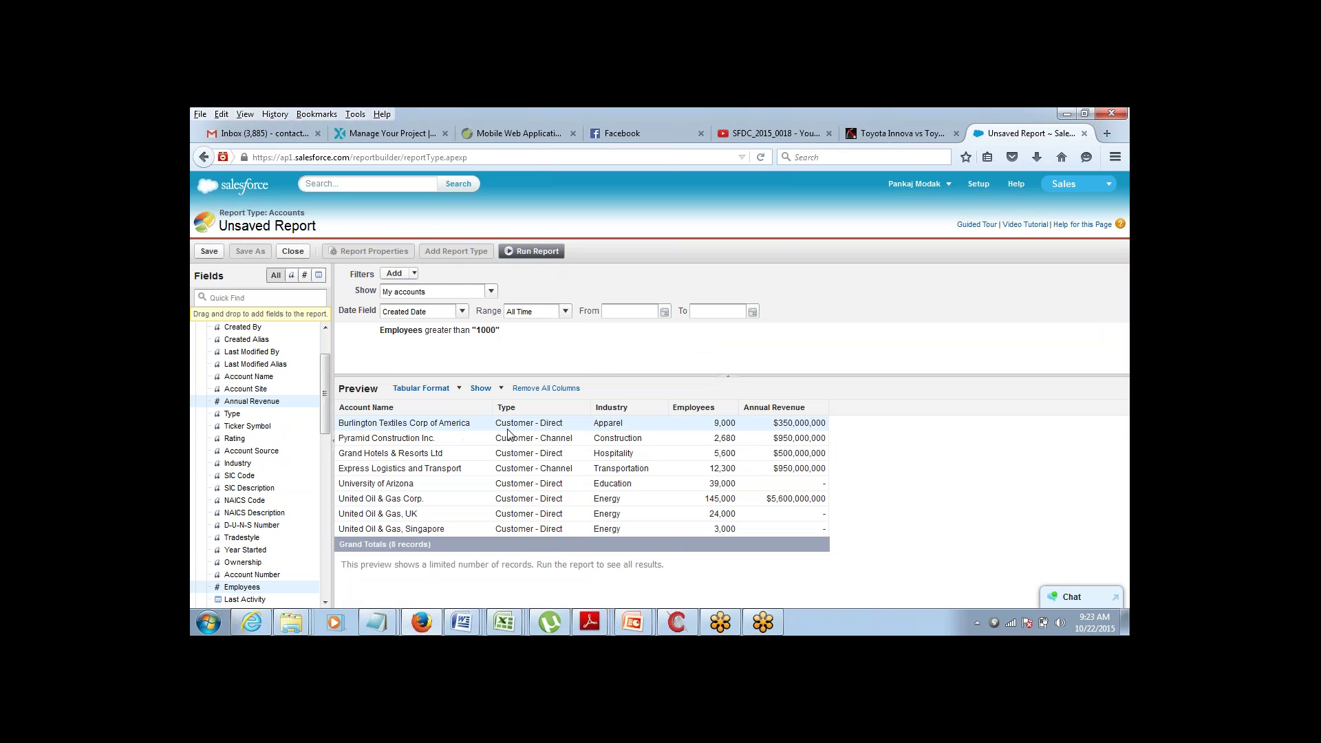
click(414, 274)
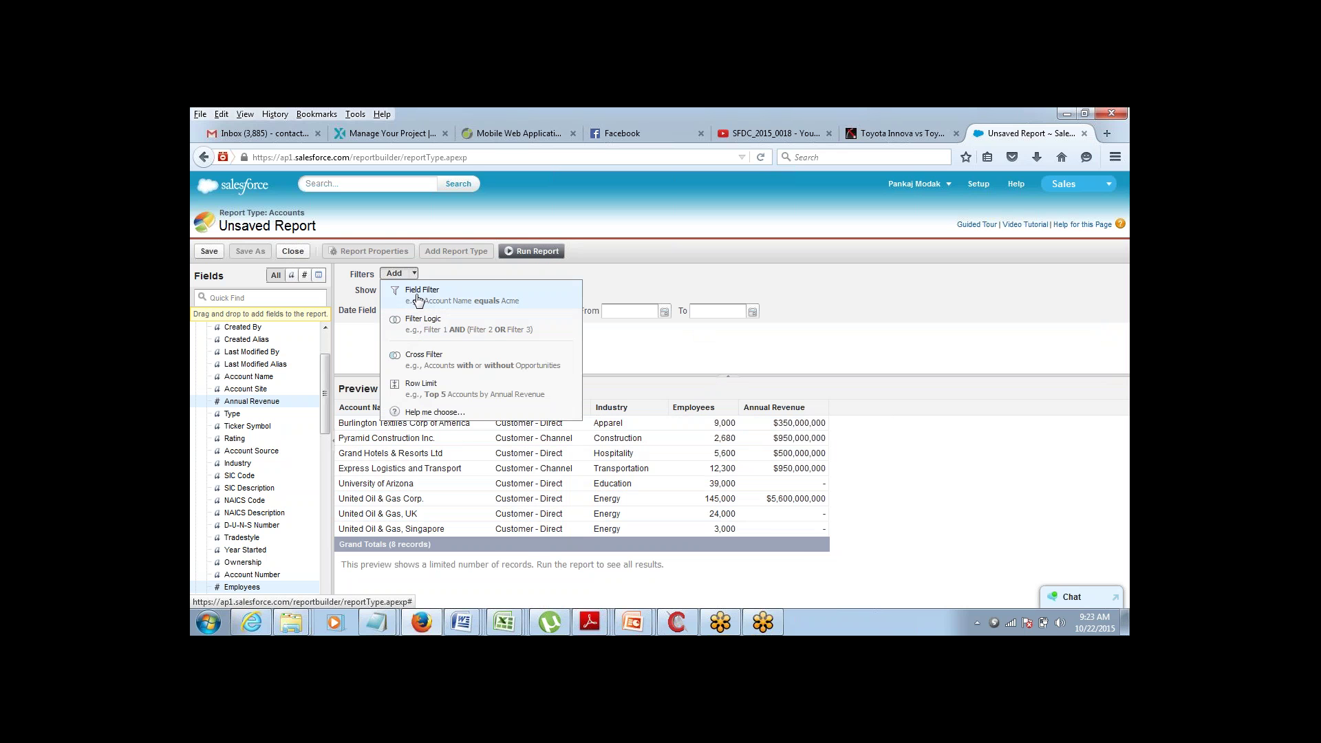
click(418, 295)
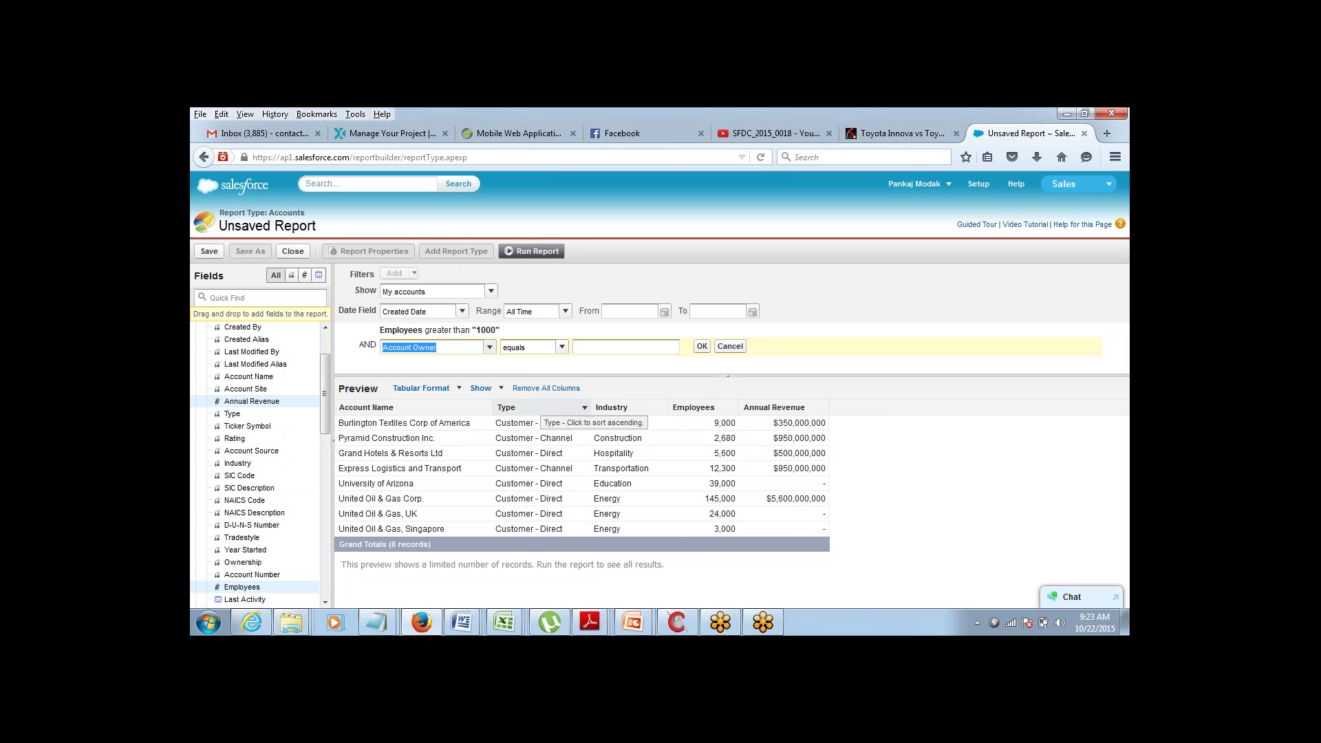
click(483, 347)
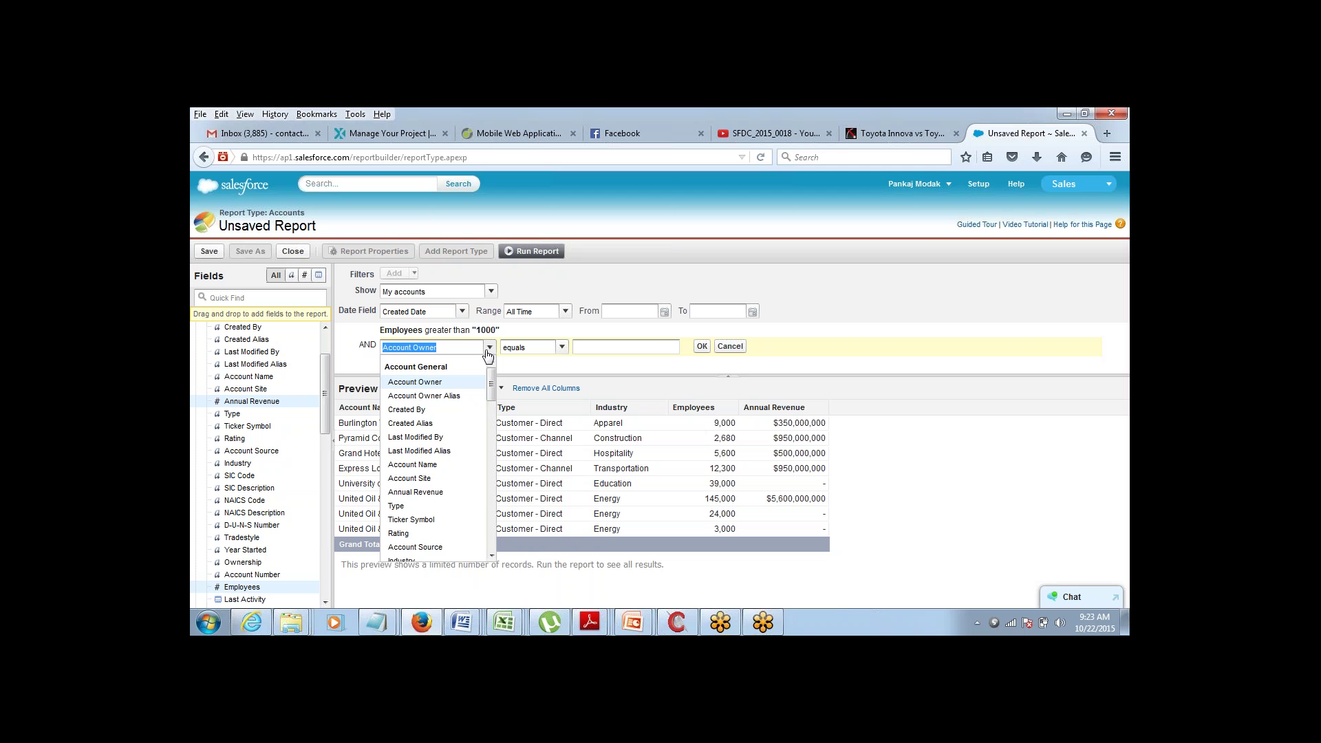
click(433, 509)
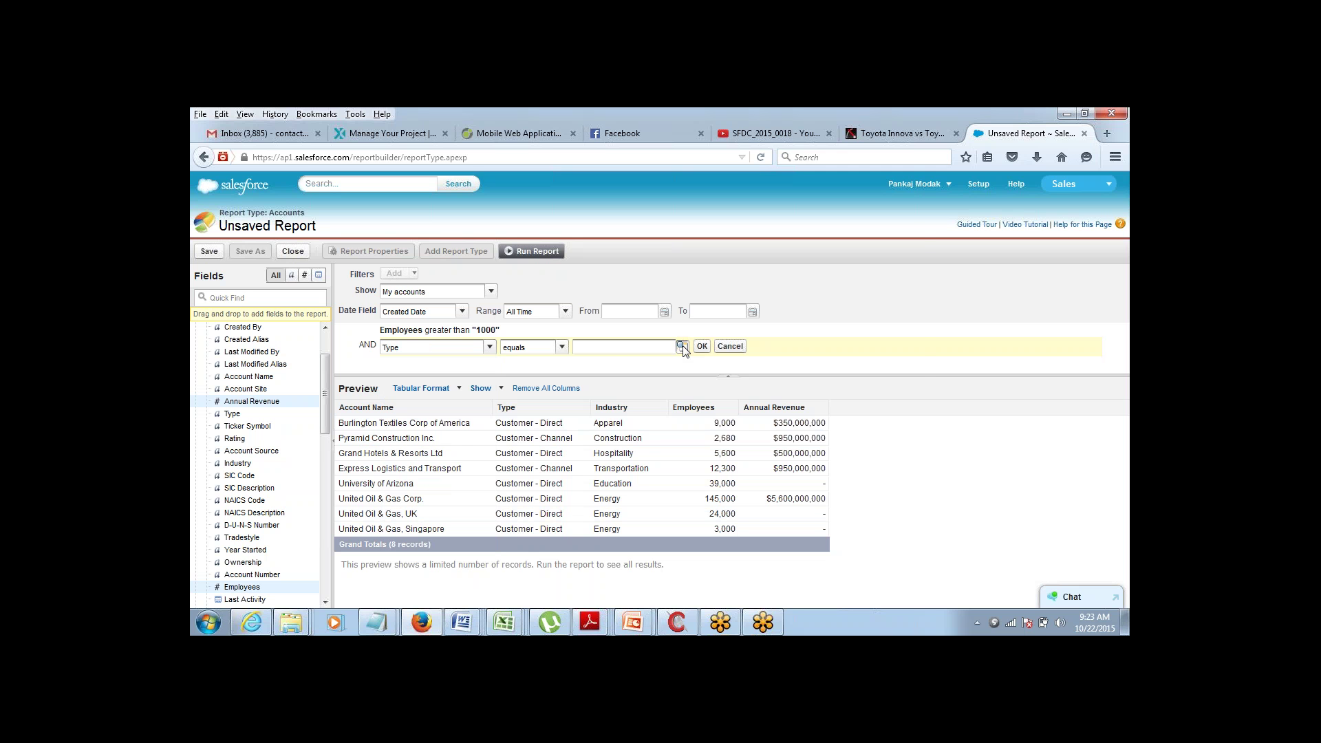
click(681, 347)
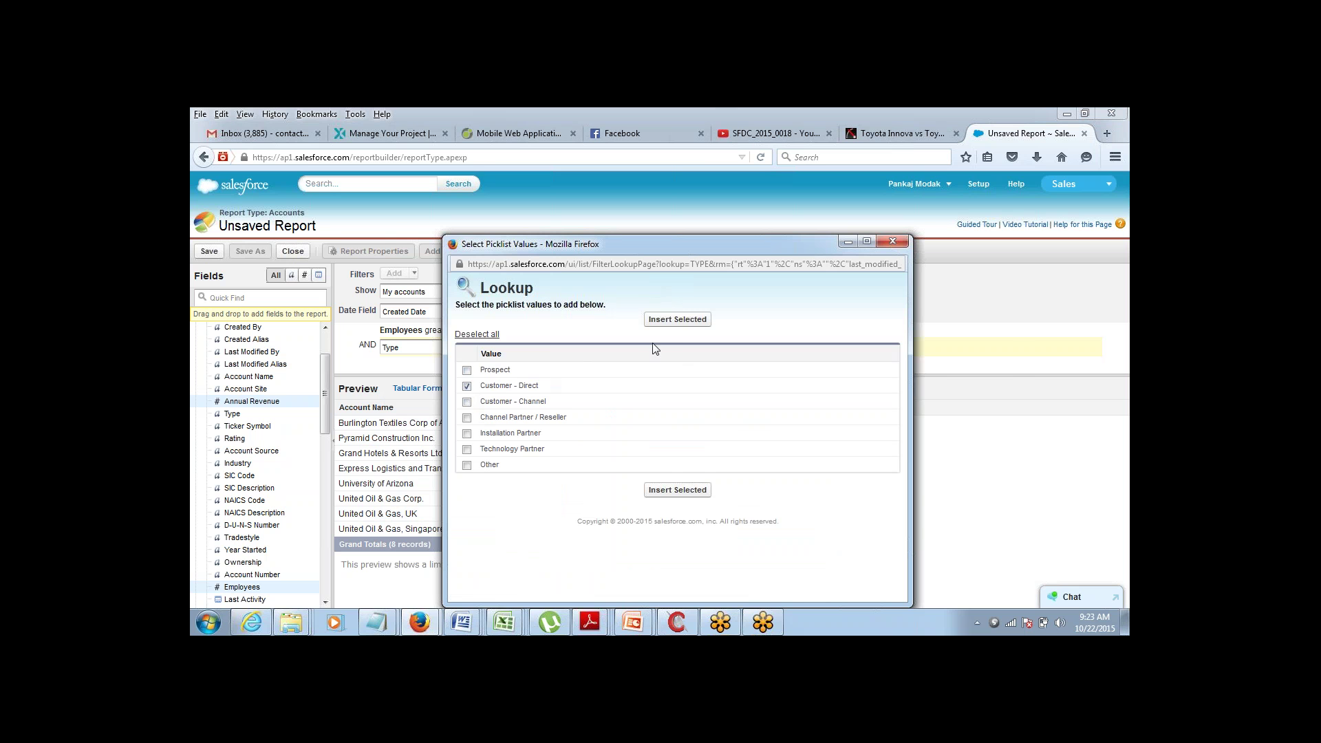
click(667, 320)
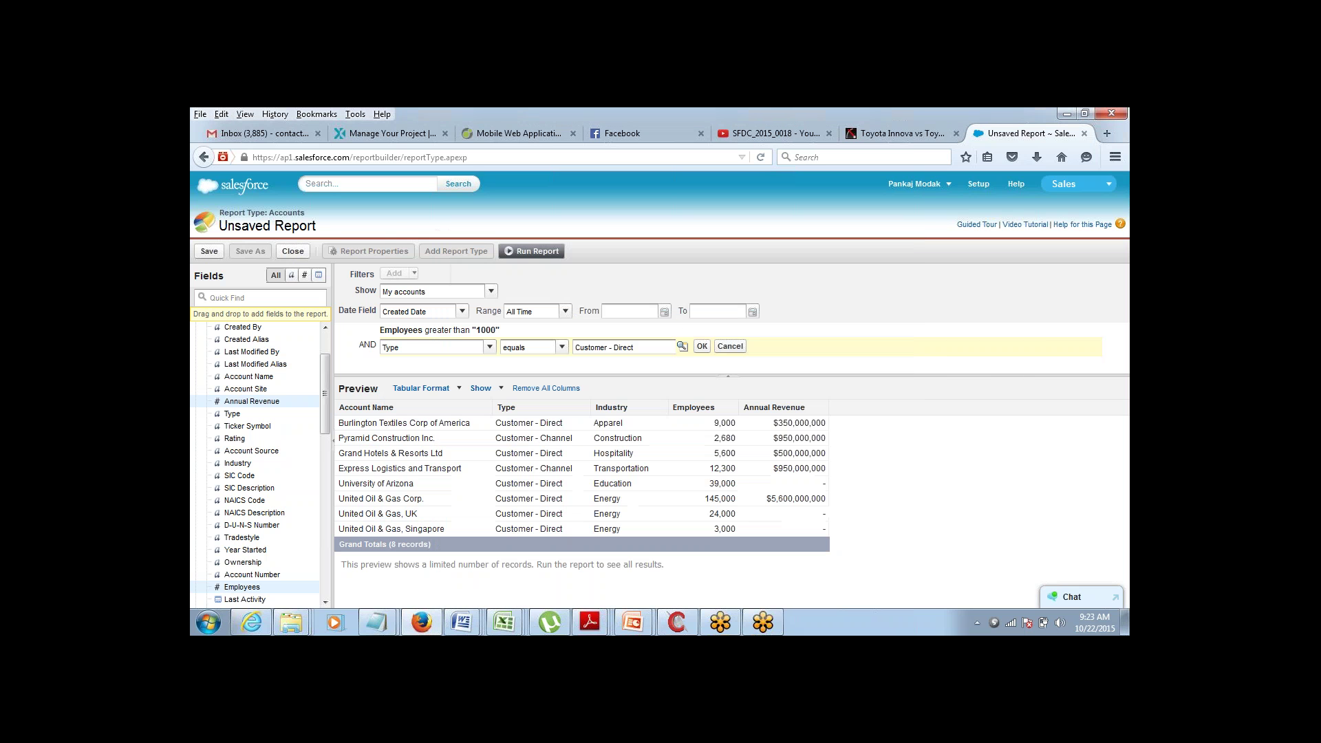
click(702, 346)
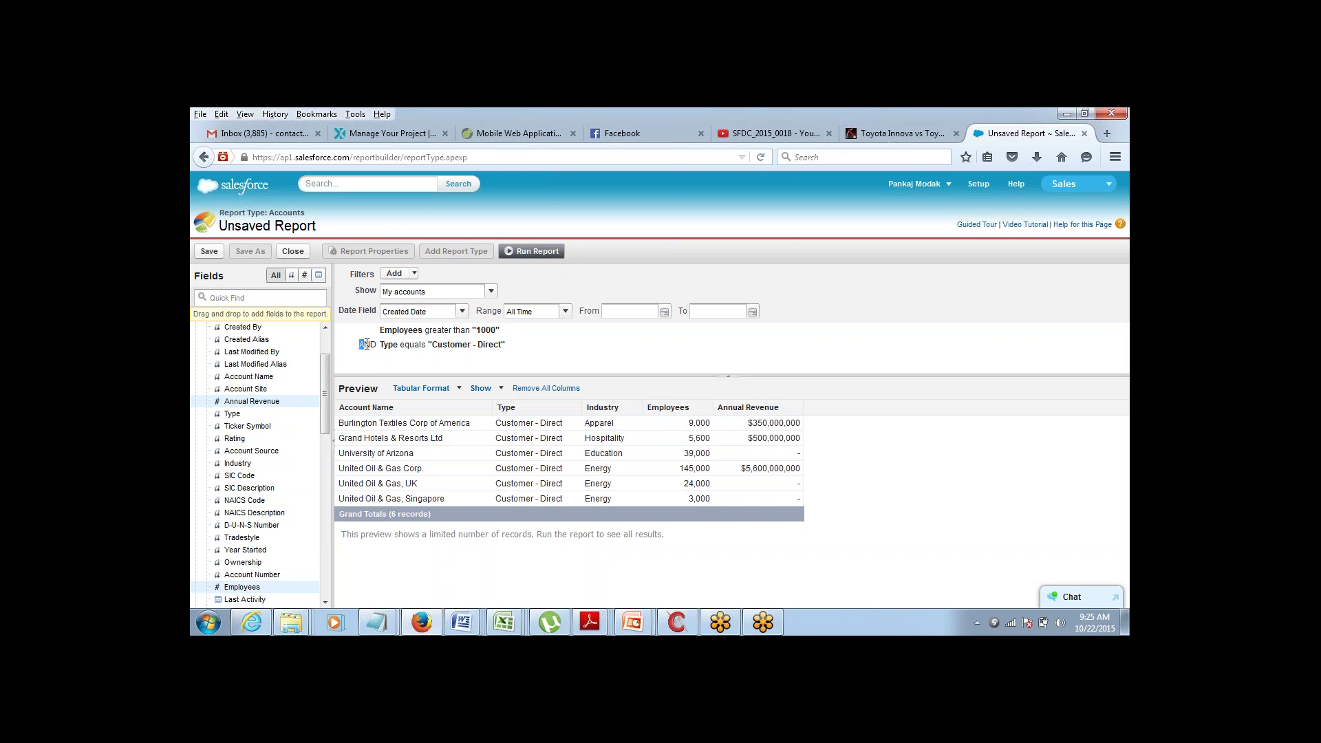
- Add filter logic reading 1 OR 2 so accounts match either filter
drag(359, 344, 377, 344)
click(376, 344)
double_click(368, 344)
mouse_move(485, 331)
click(365, 366)
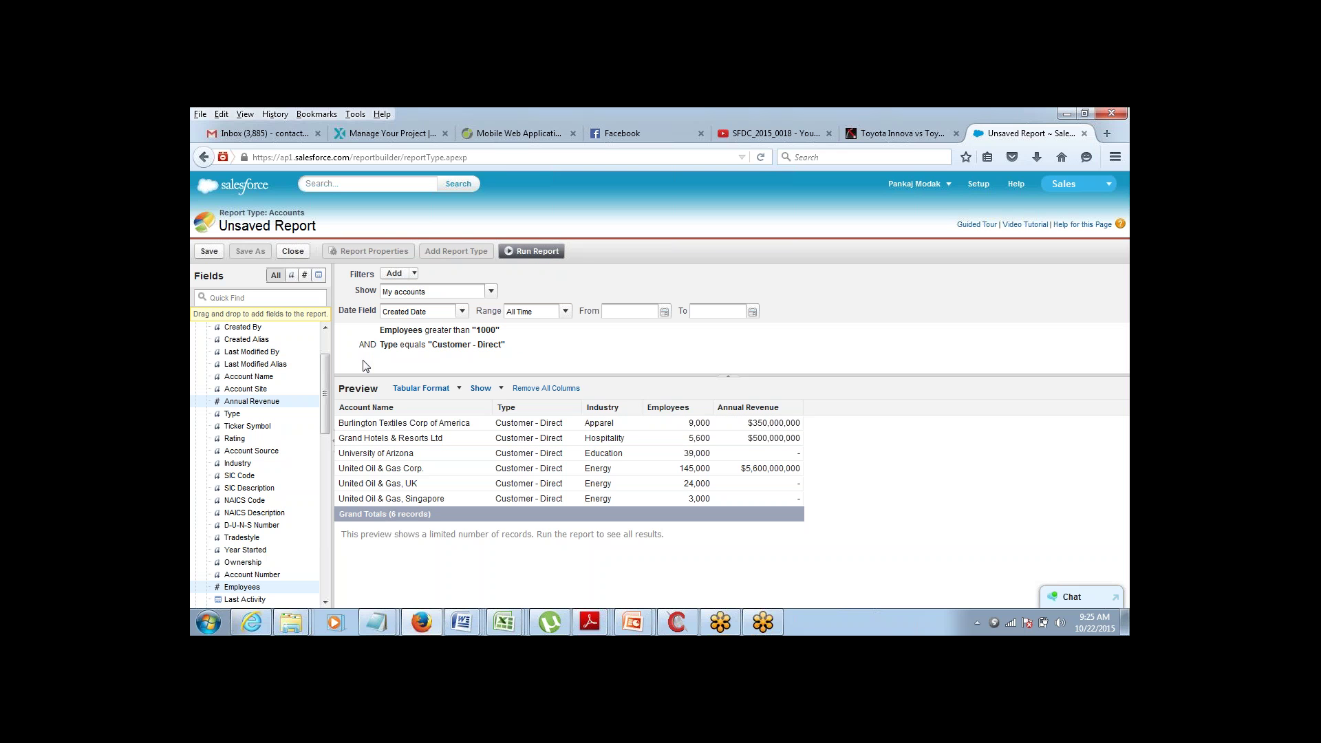
click(398, 273)
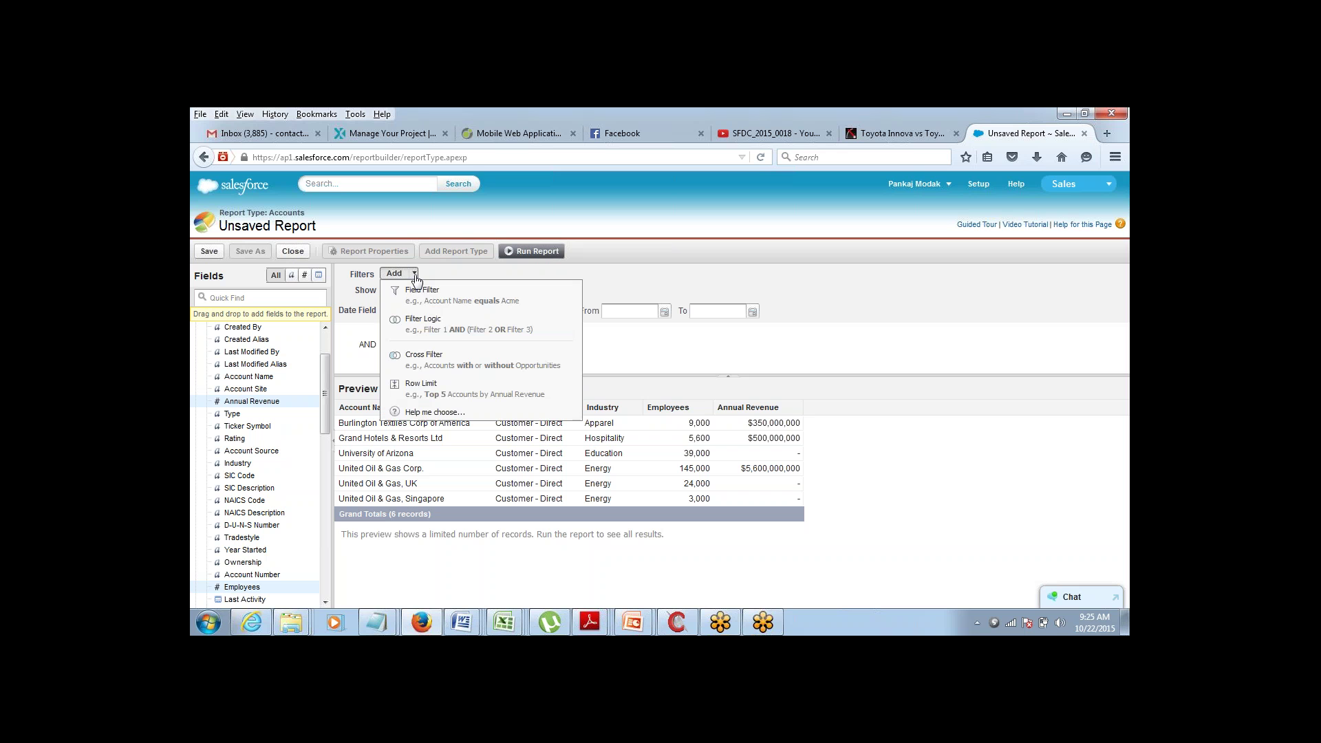
click(423, 319)
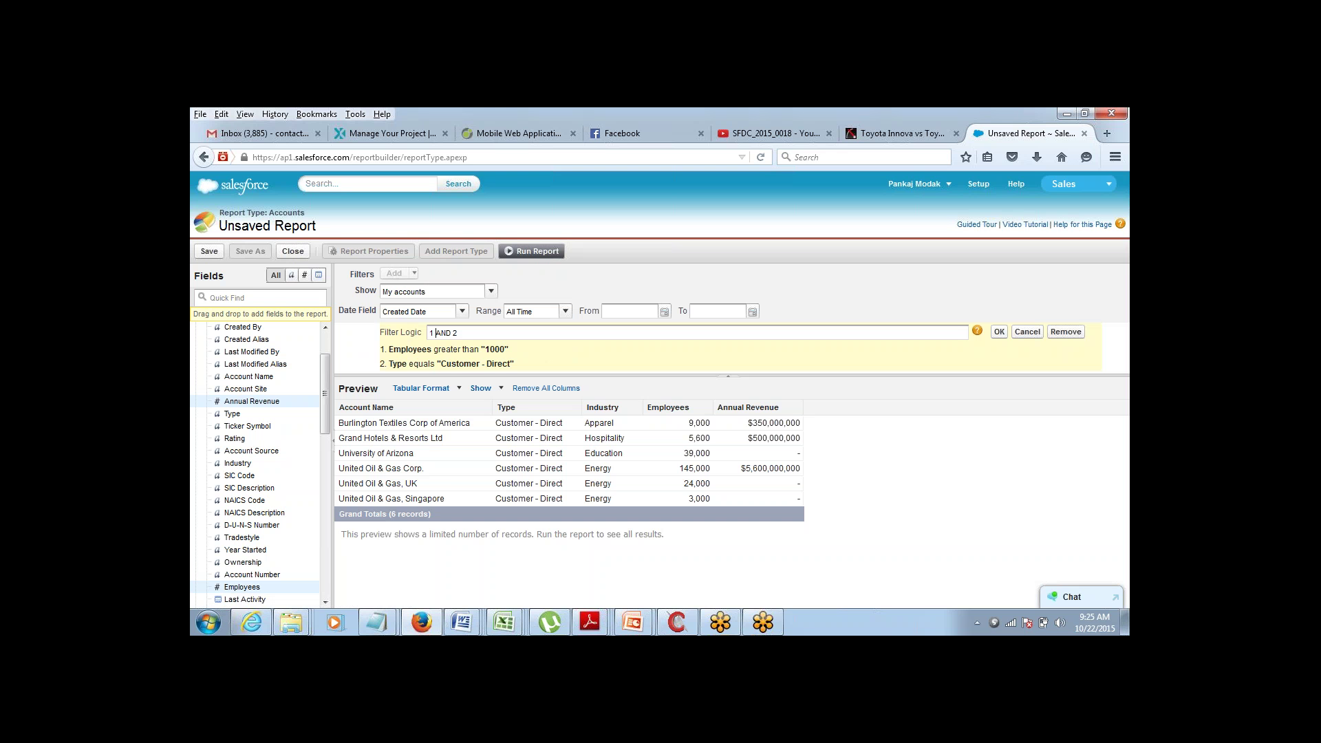
drag(436, 333, 452, 334)
text(OR)
click(999, 331)
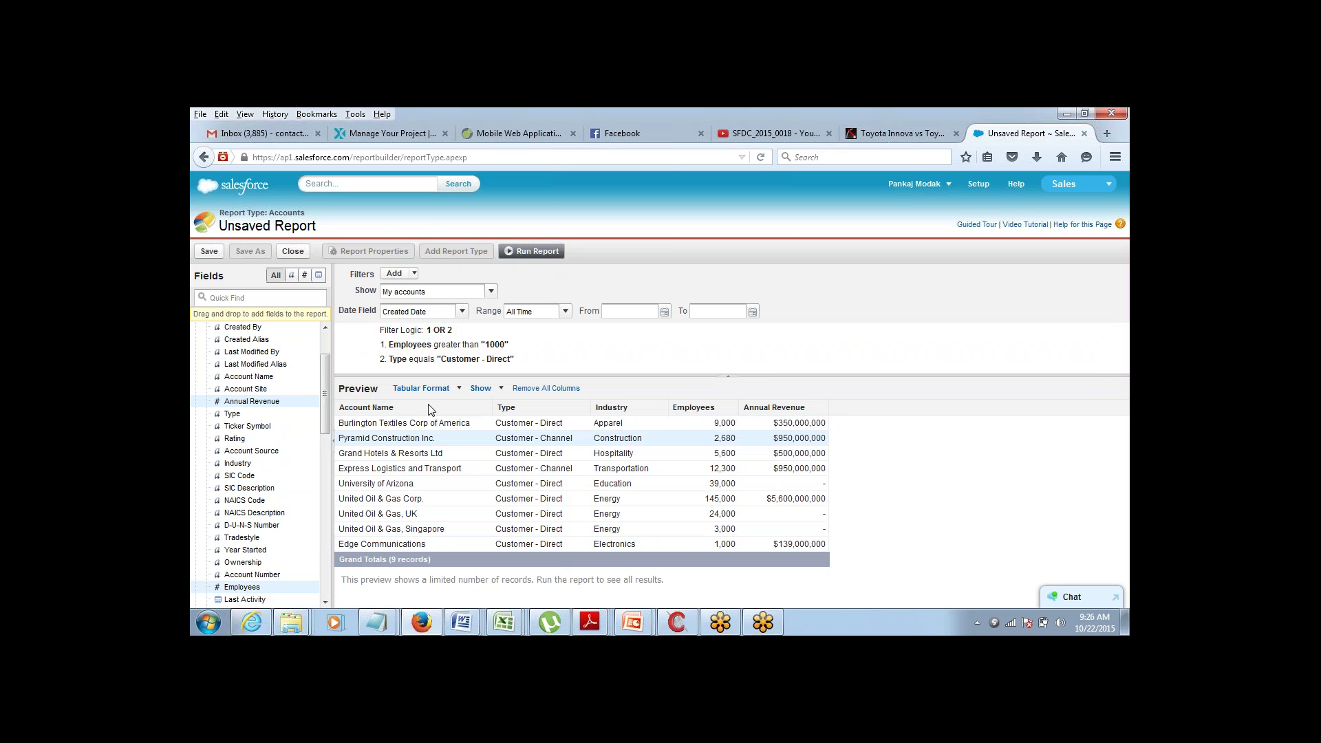
click(414, 273)
- In Notepad, select the lines from Which Object / Objects to What Format?, then return to Salesforce
click(645, 285)
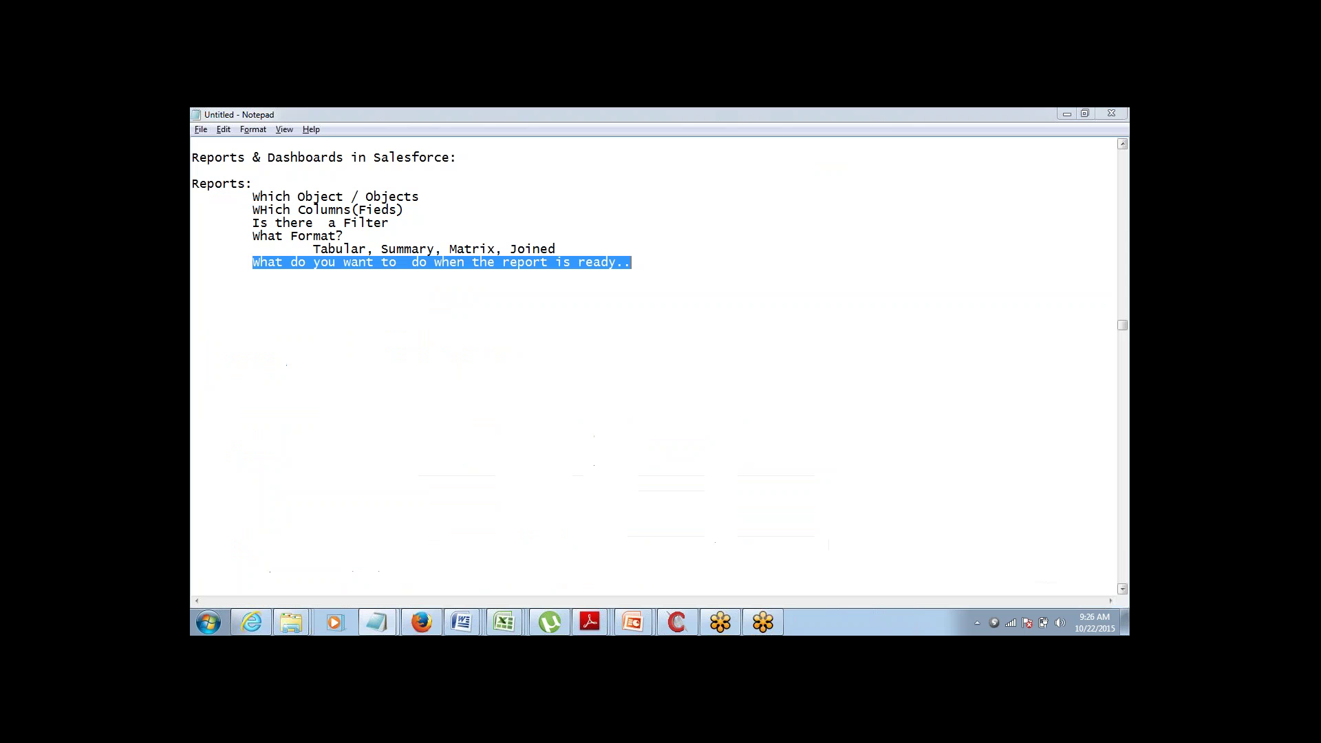
click(246, 194)
key(shift+End)
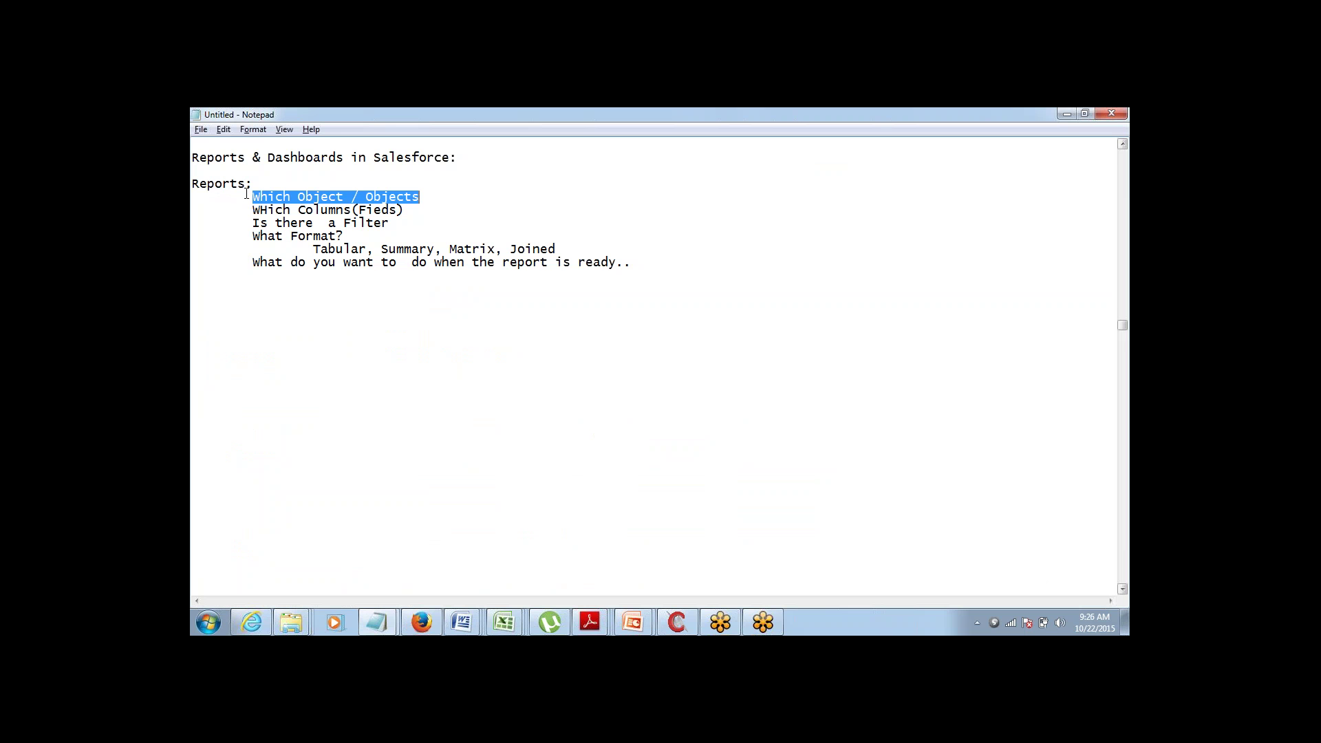
key(shift+Down)
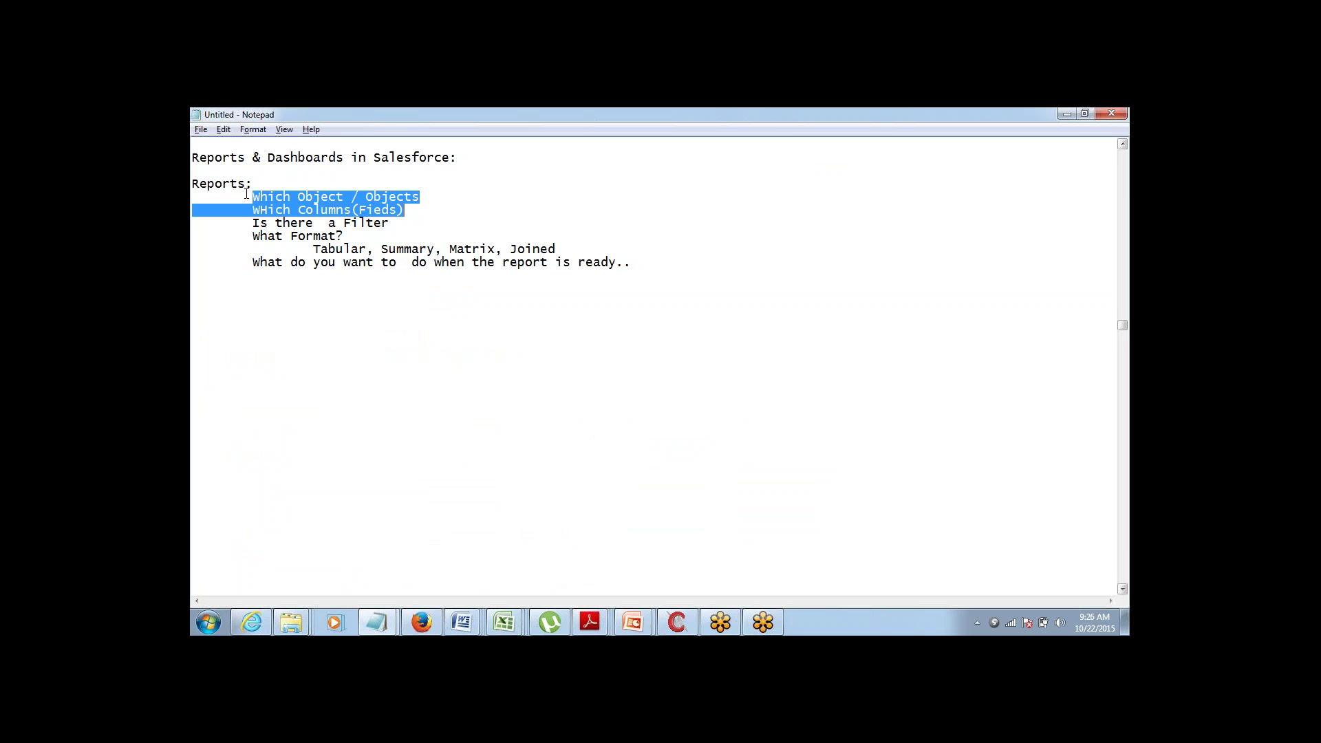
key(shift+Down)
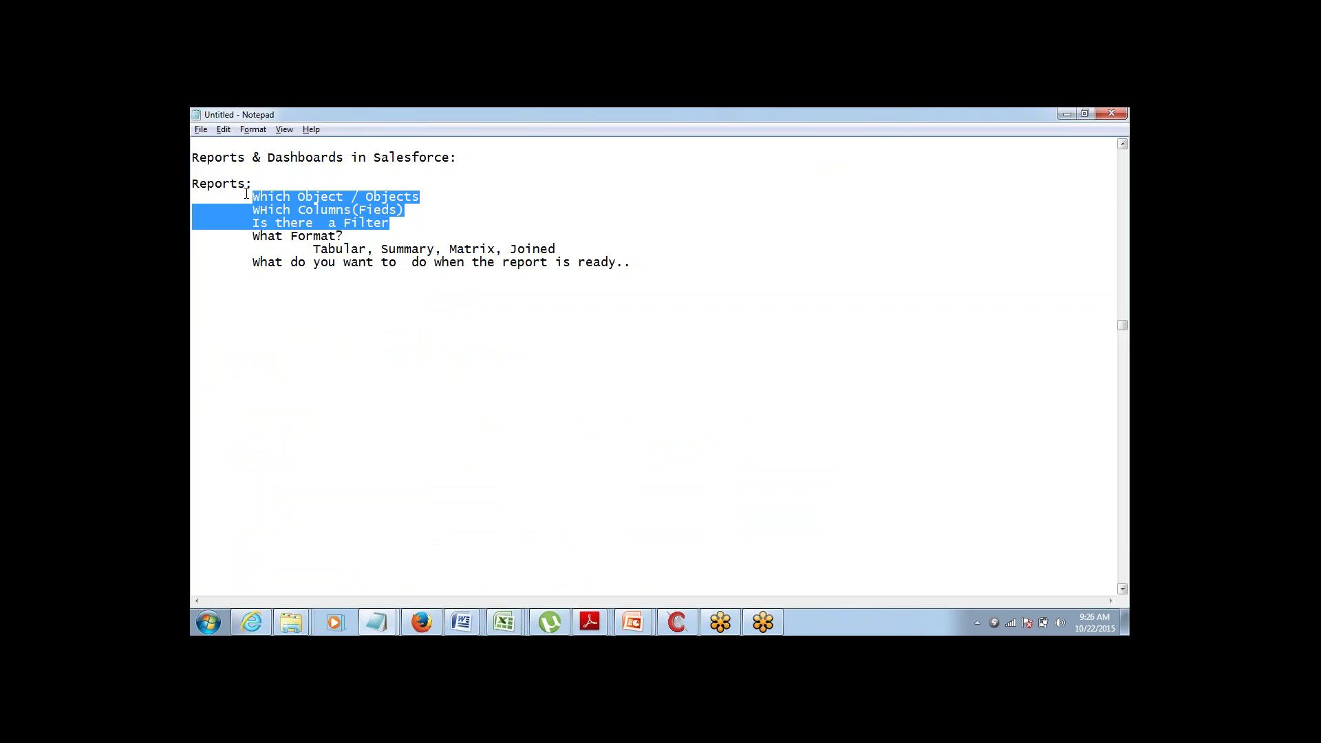
key(shift+Down)
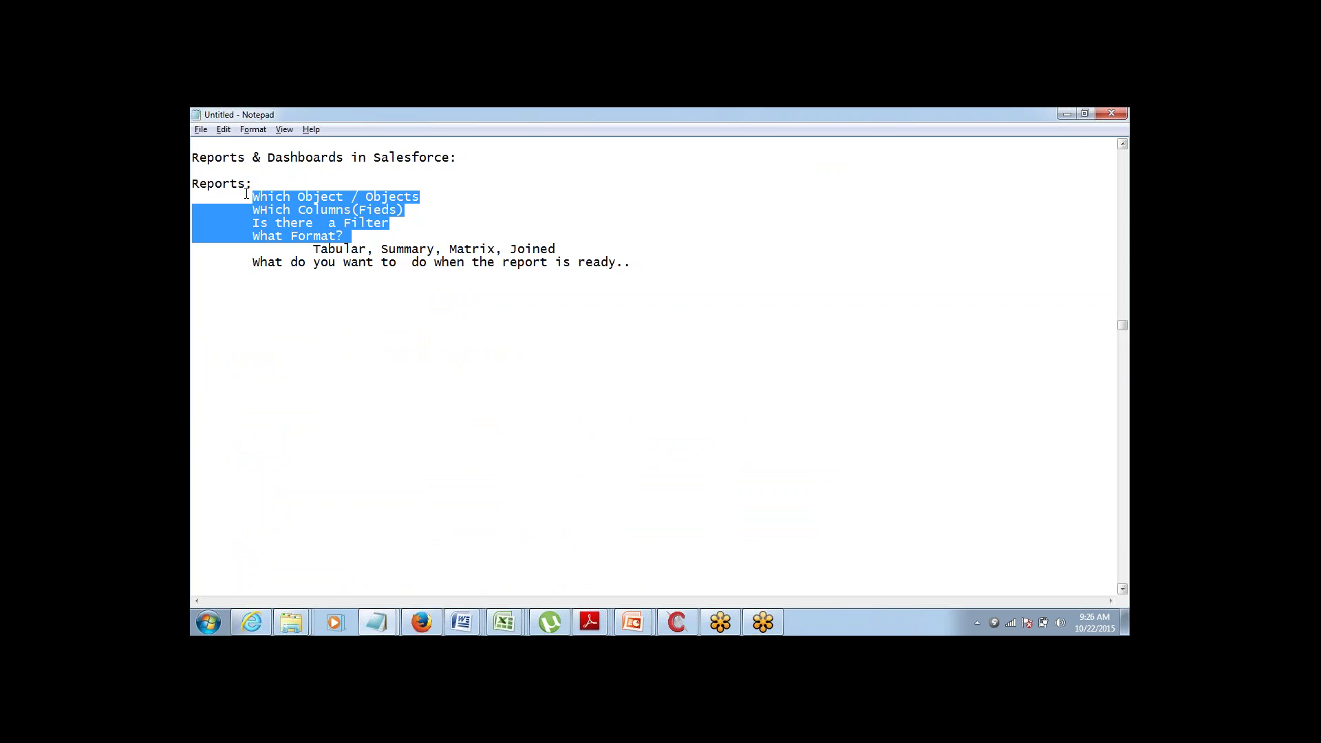
key(alt+Tab)
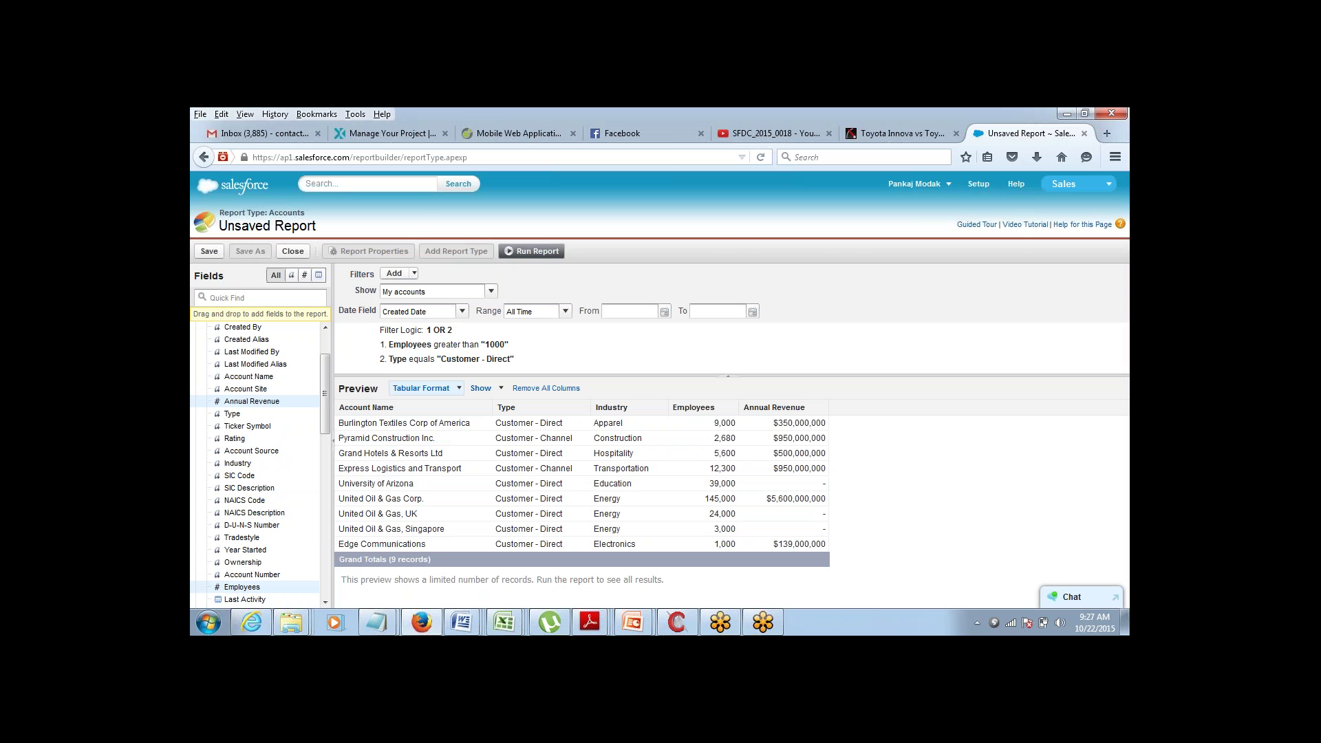
key(alt+Tab)
key(alt+Tab)
click(423, 388)
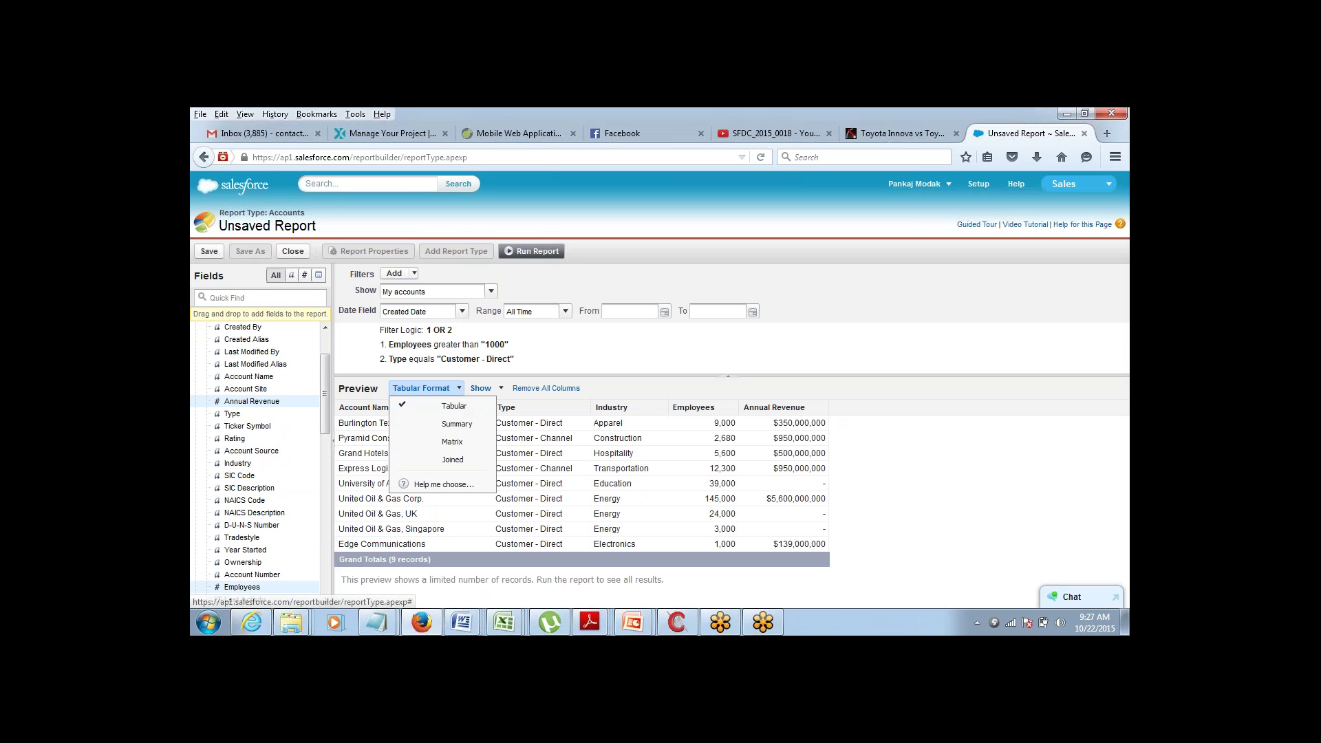
key(alt+Tab)
key(alt+Tab)
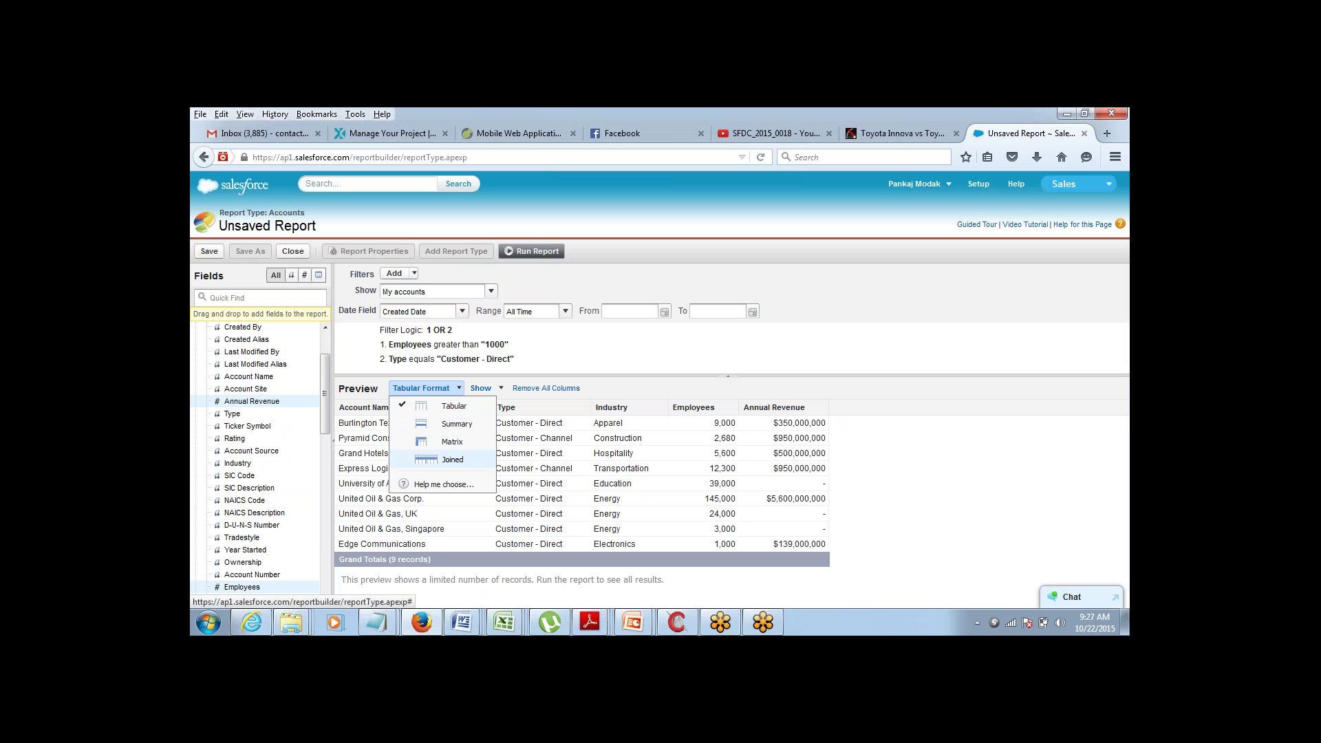
click(481, 389)
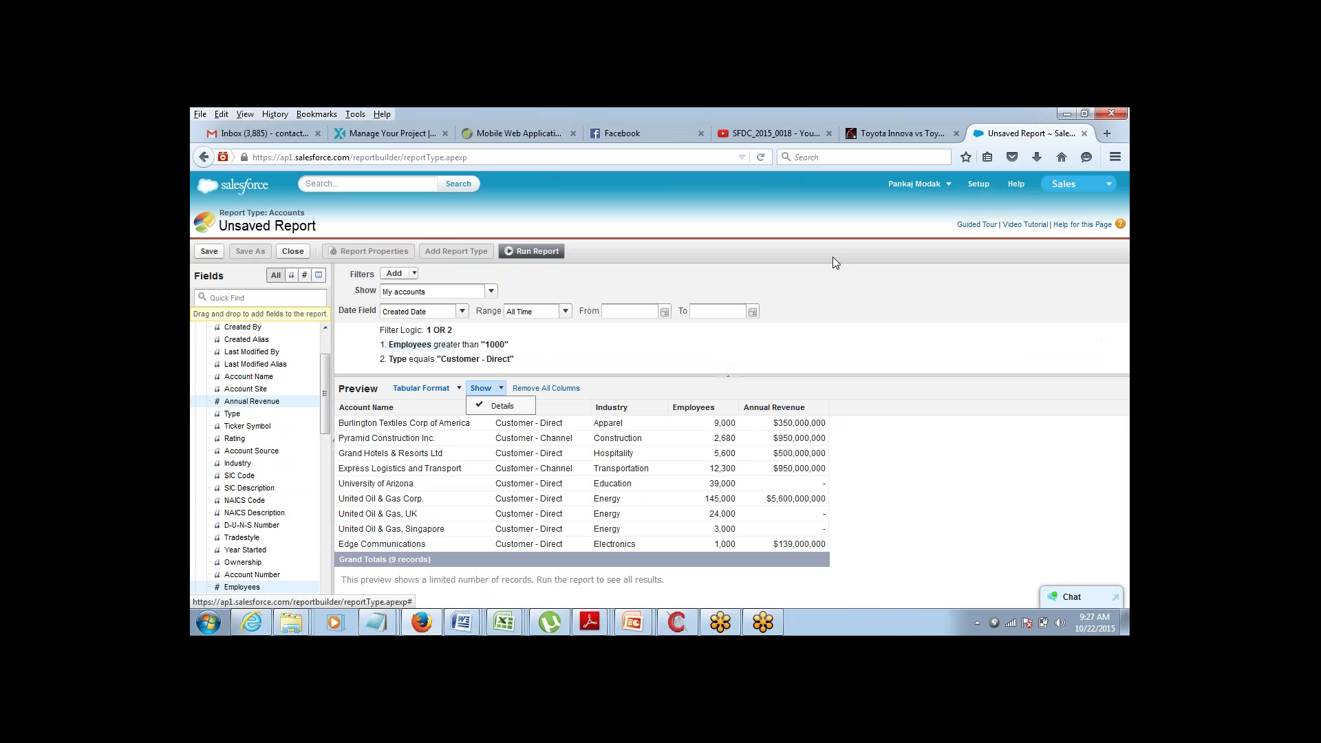
click(828, 283)
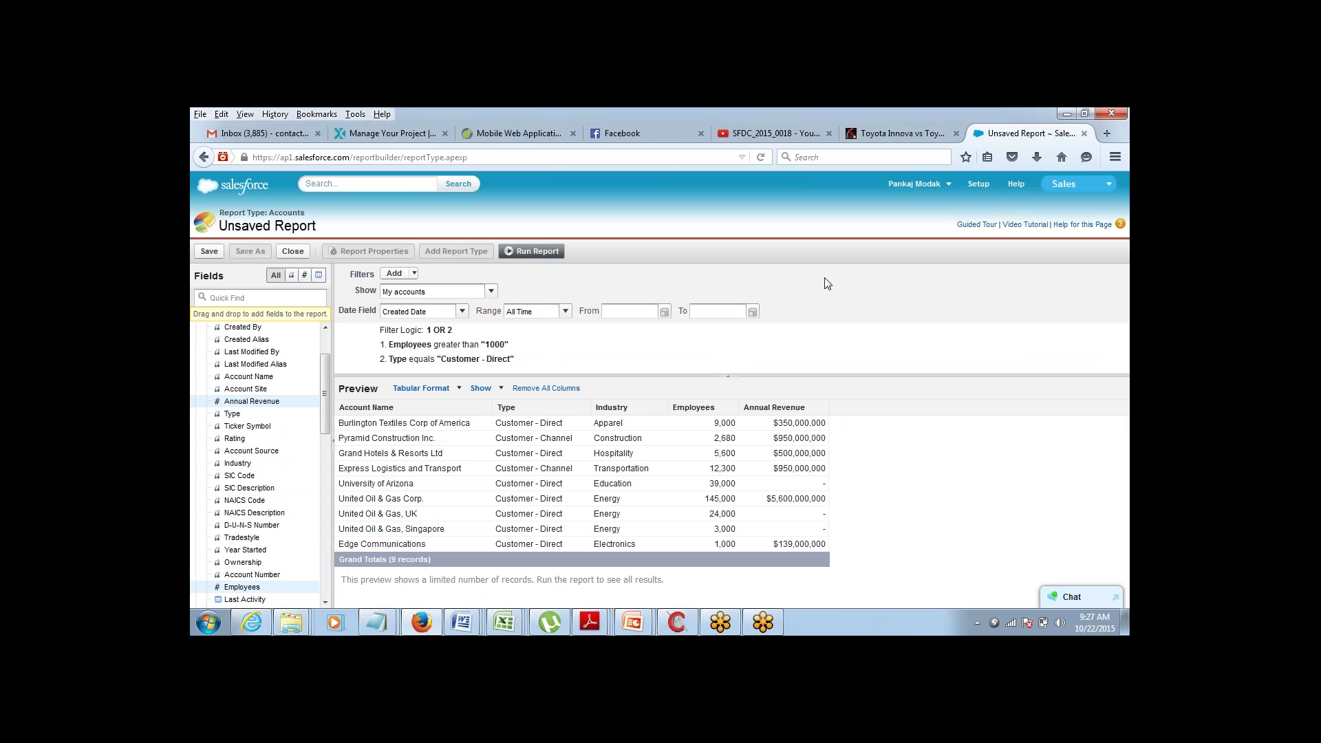
key(alt+Tab)
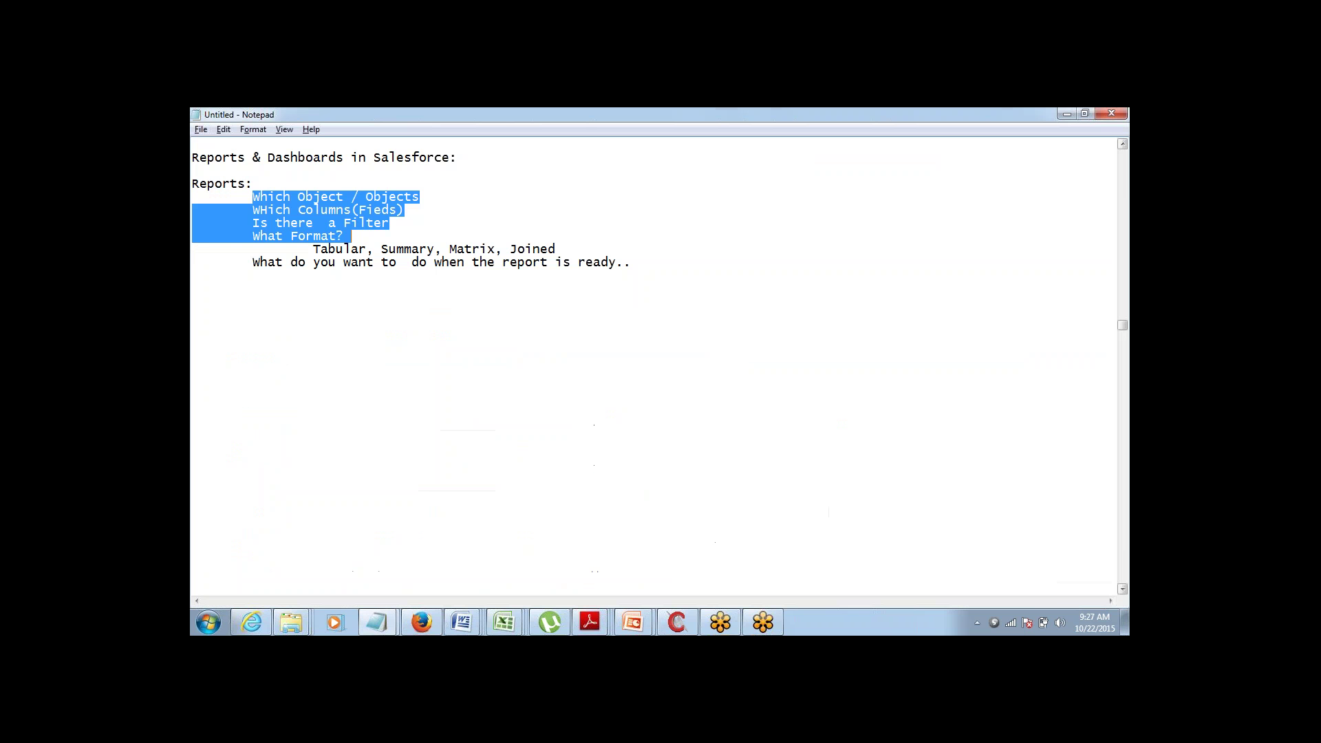
key(alt+Tab)
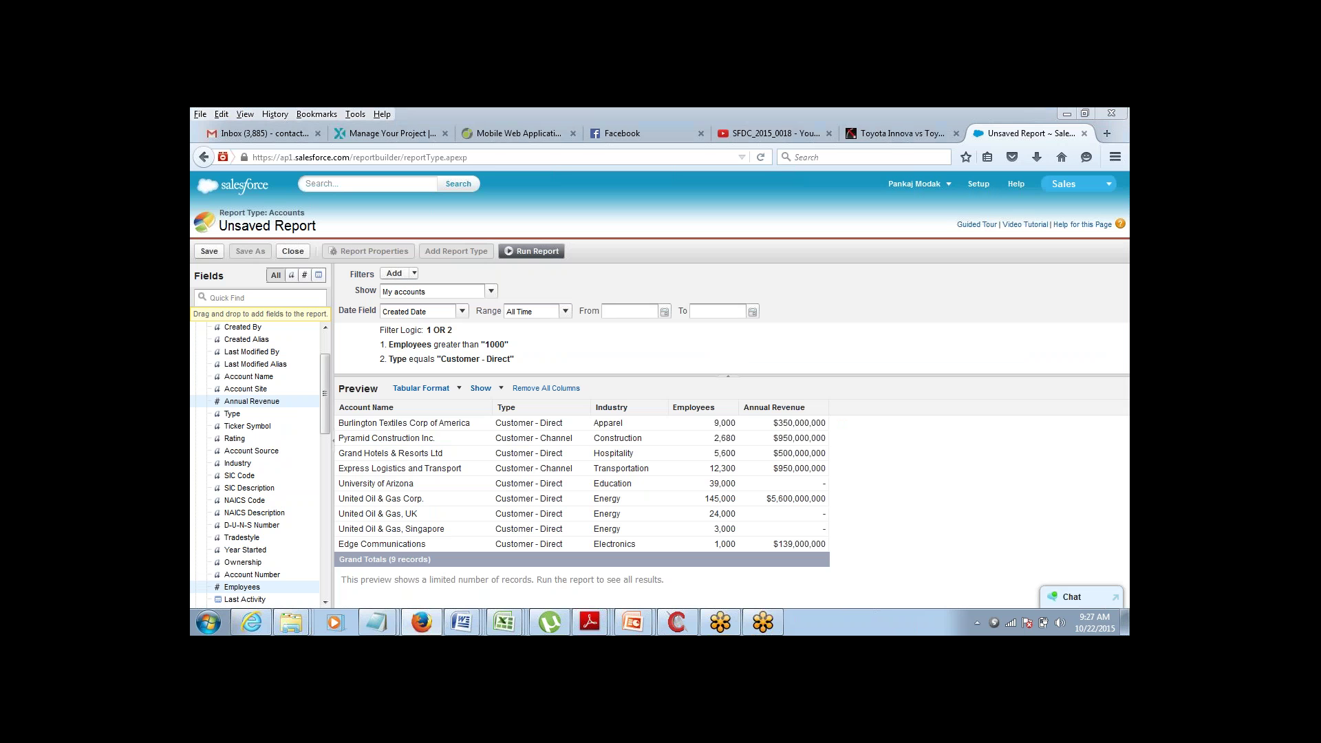
- Check the notes, then view the report format list without changing the format
key(alt+Tab)
key(alt+Tab)
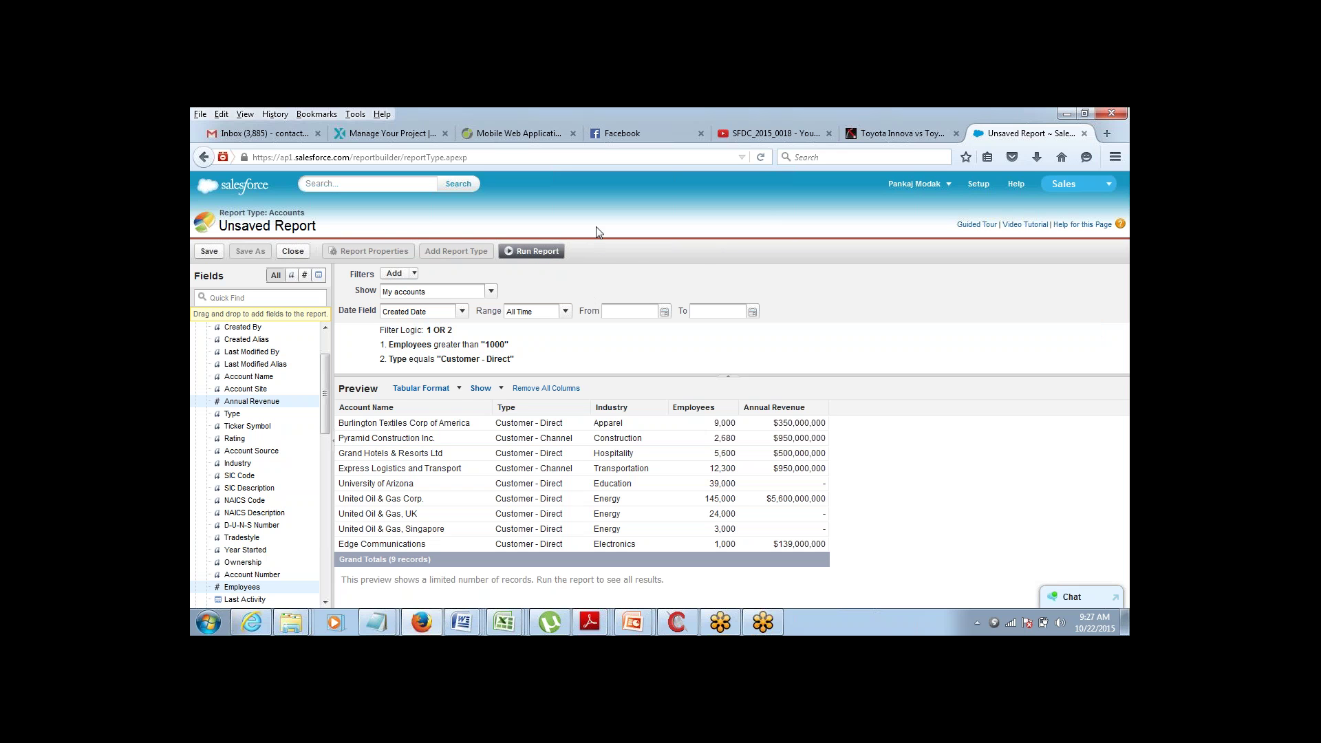
click(457, 389)
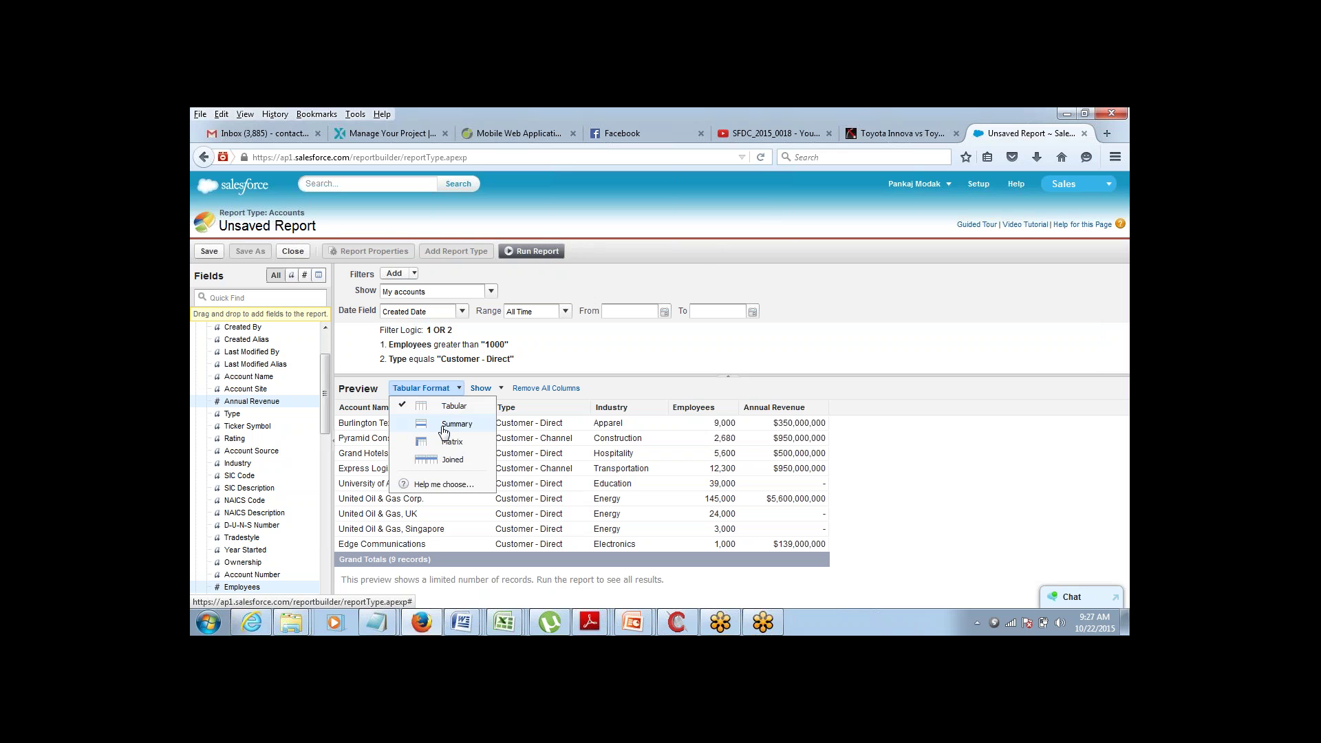
click(763, 205)
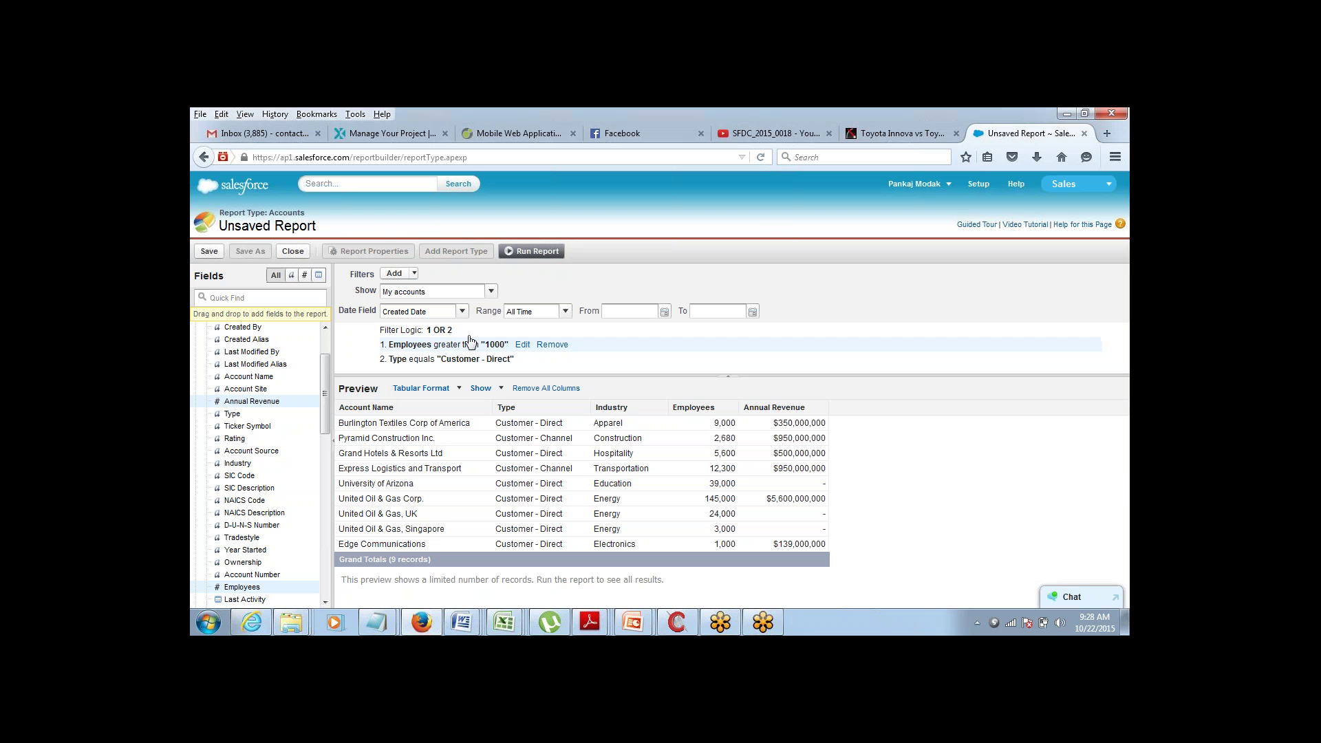
- Remove the OR filter logic and both field filters, then enlarge the Preview pane
click(511, 332)
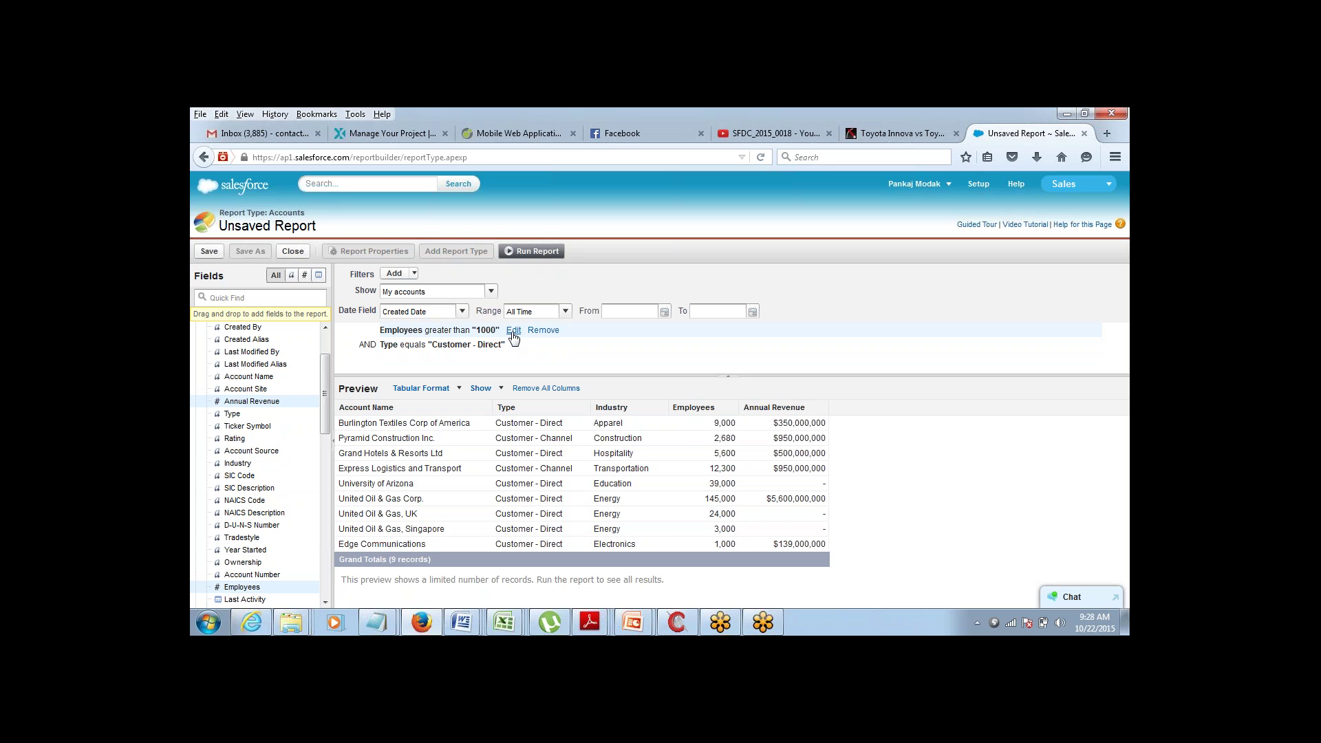
click(553, 332)
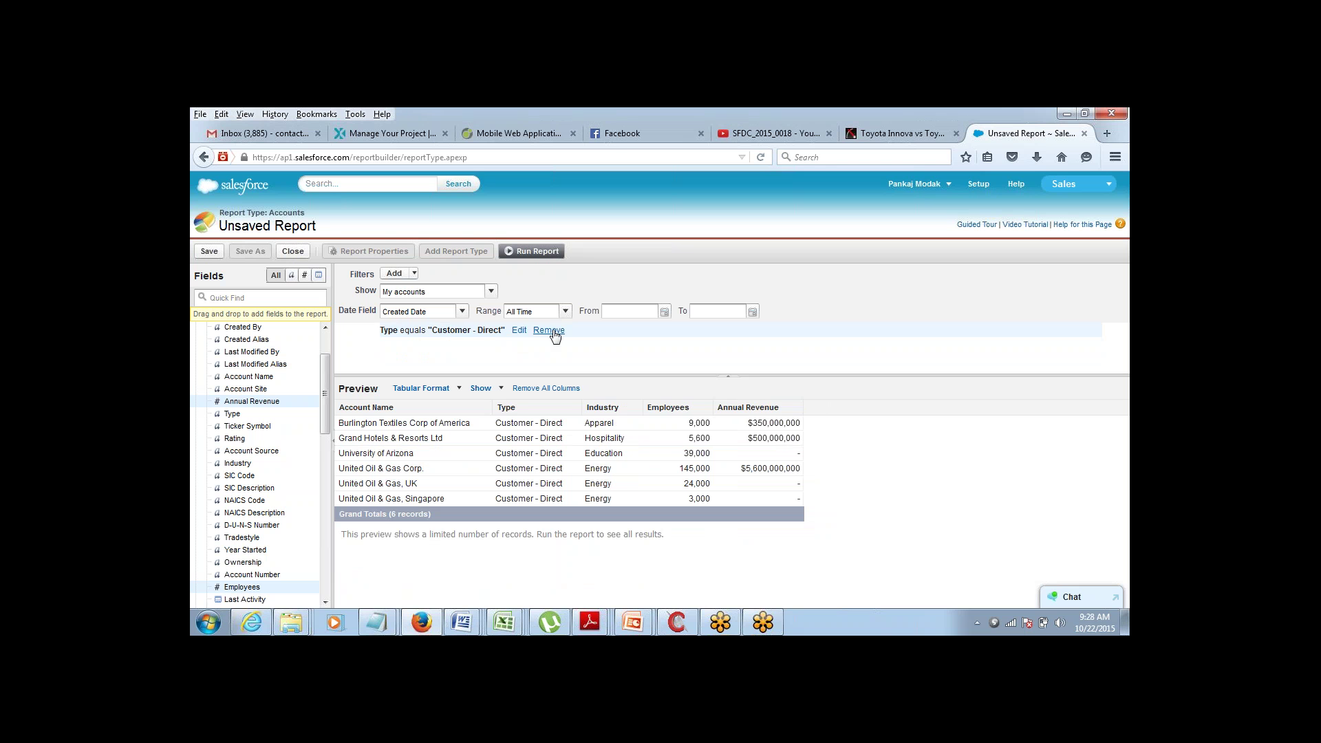
click(550, 331)
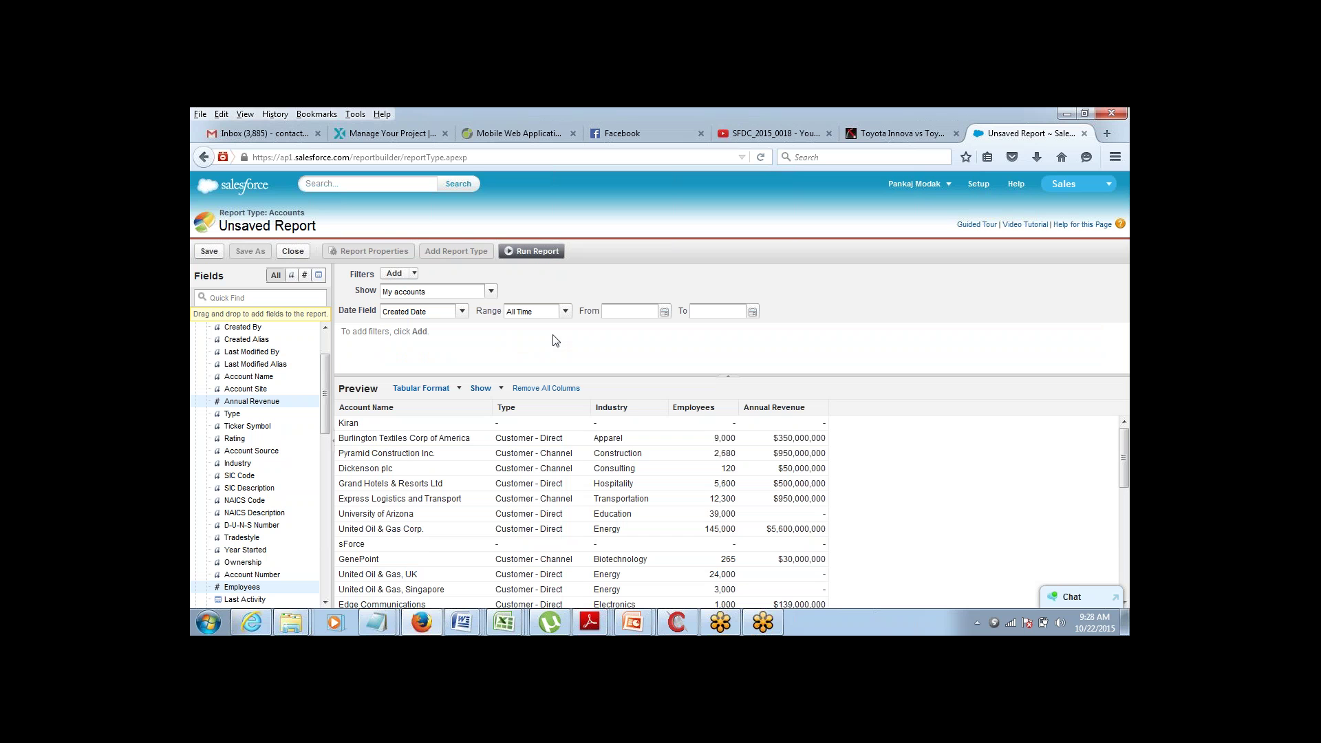
drag(557, 375, 558, 334)
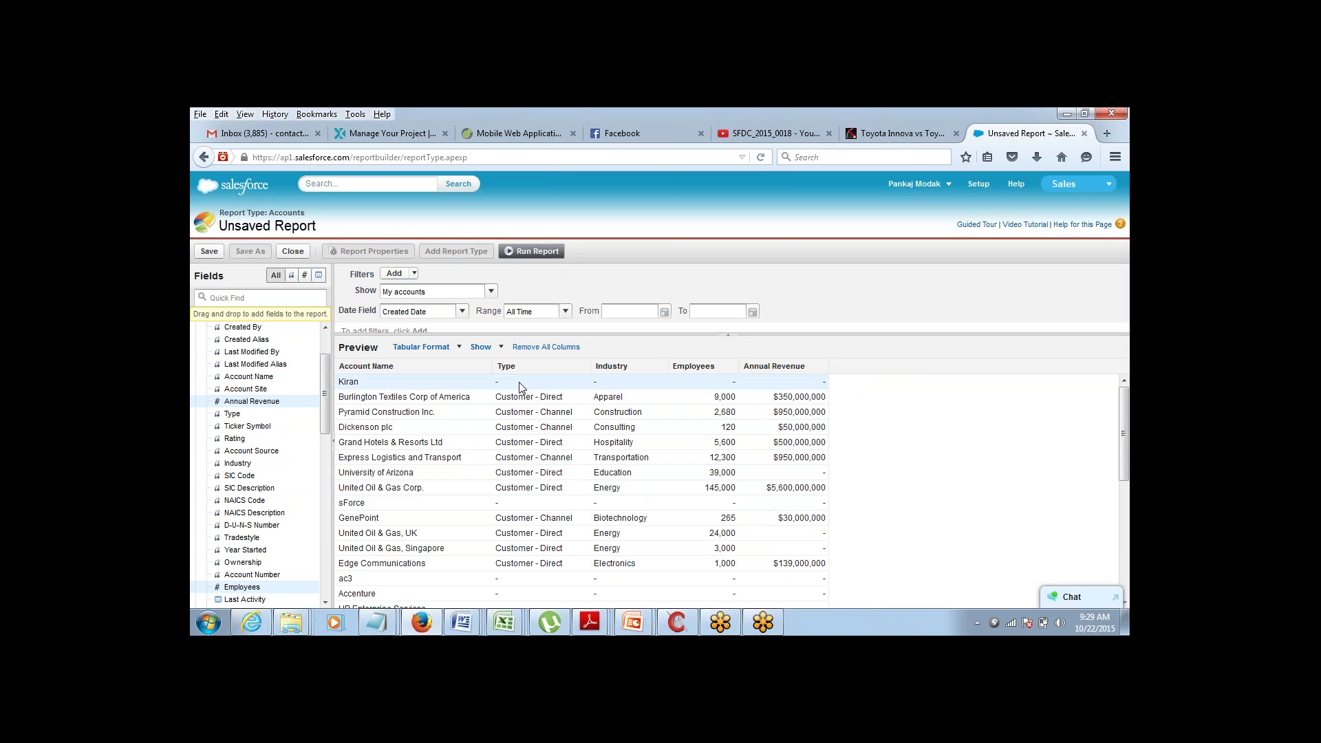
- Switch the report to Summary format and group the rows by Type
click(442, 354)
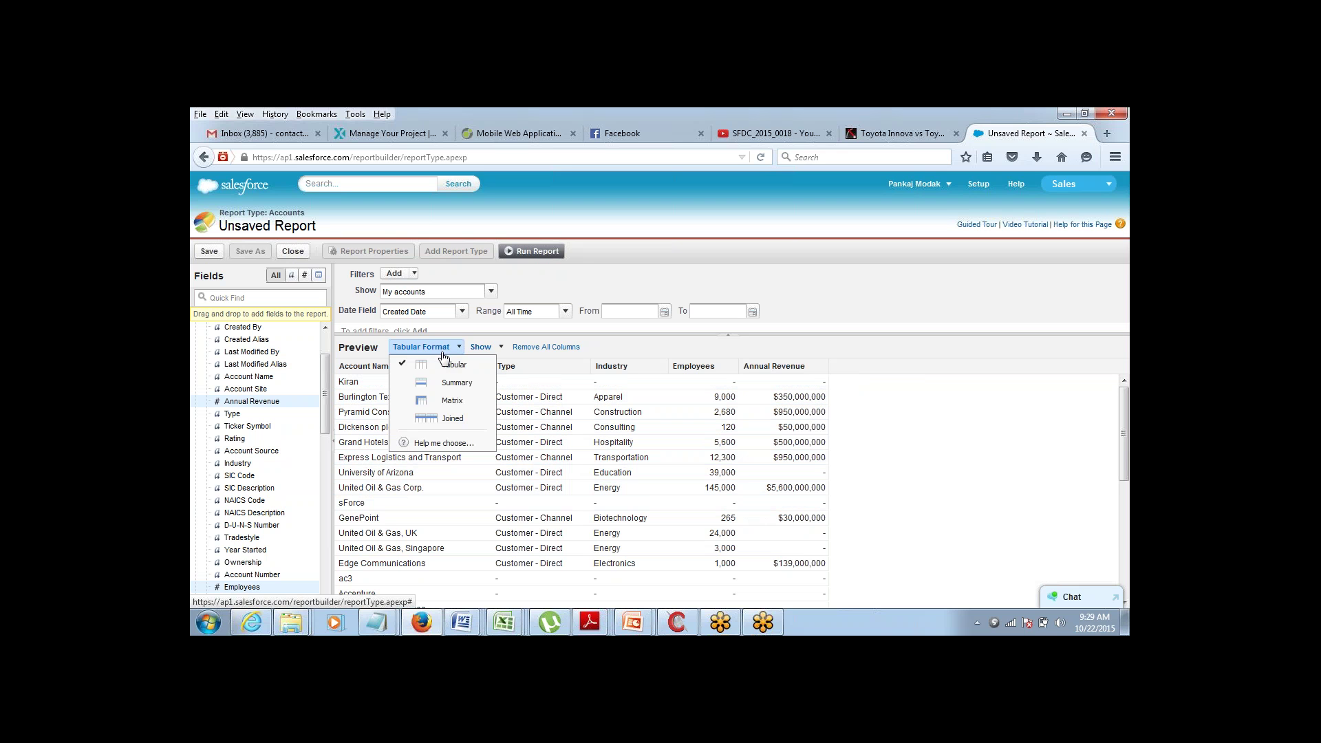
click(443, 383)
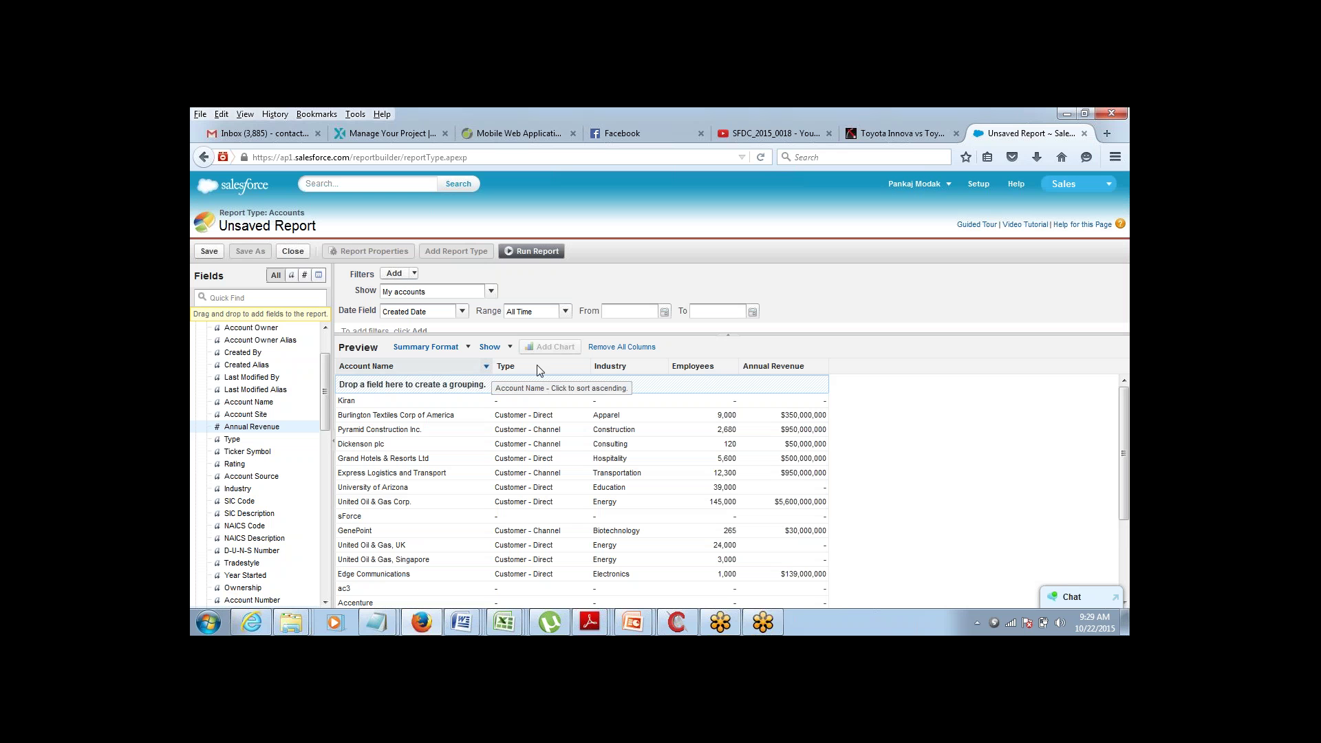
drag(536, 365, 432, 392)
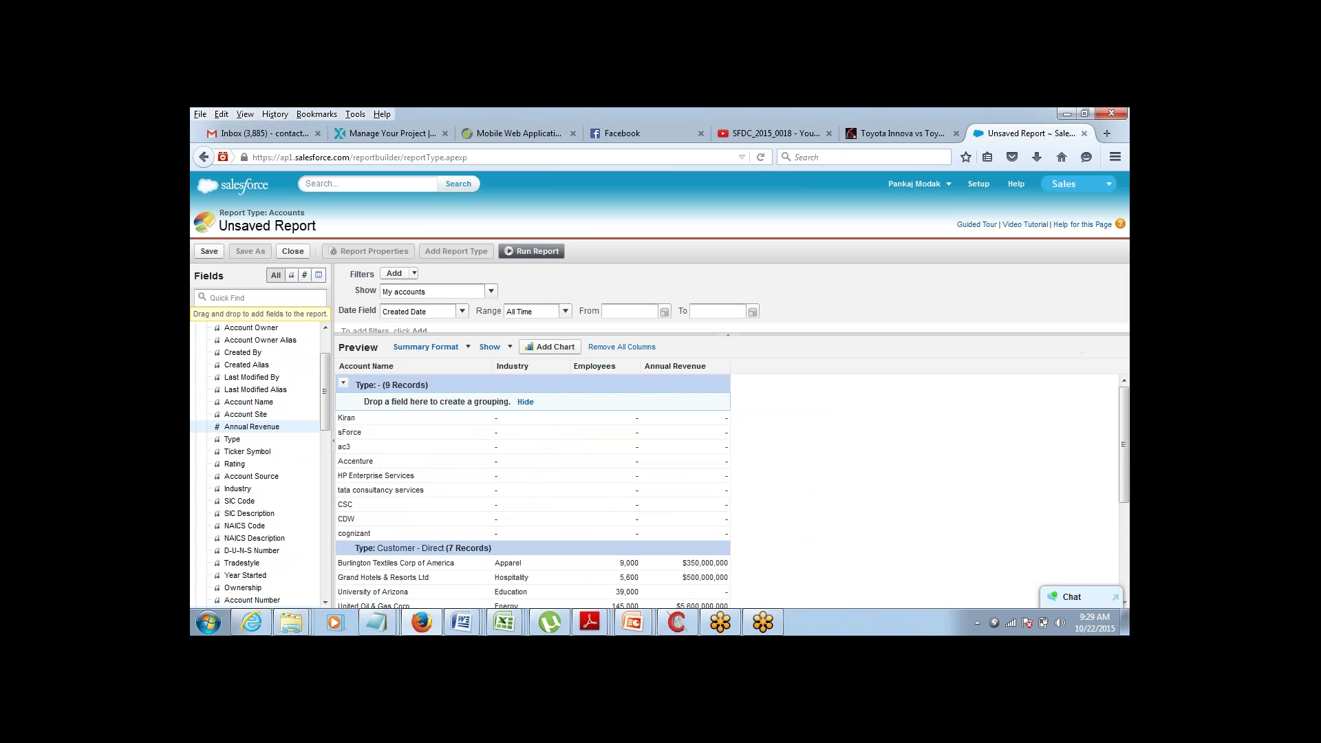
click(634, 368)
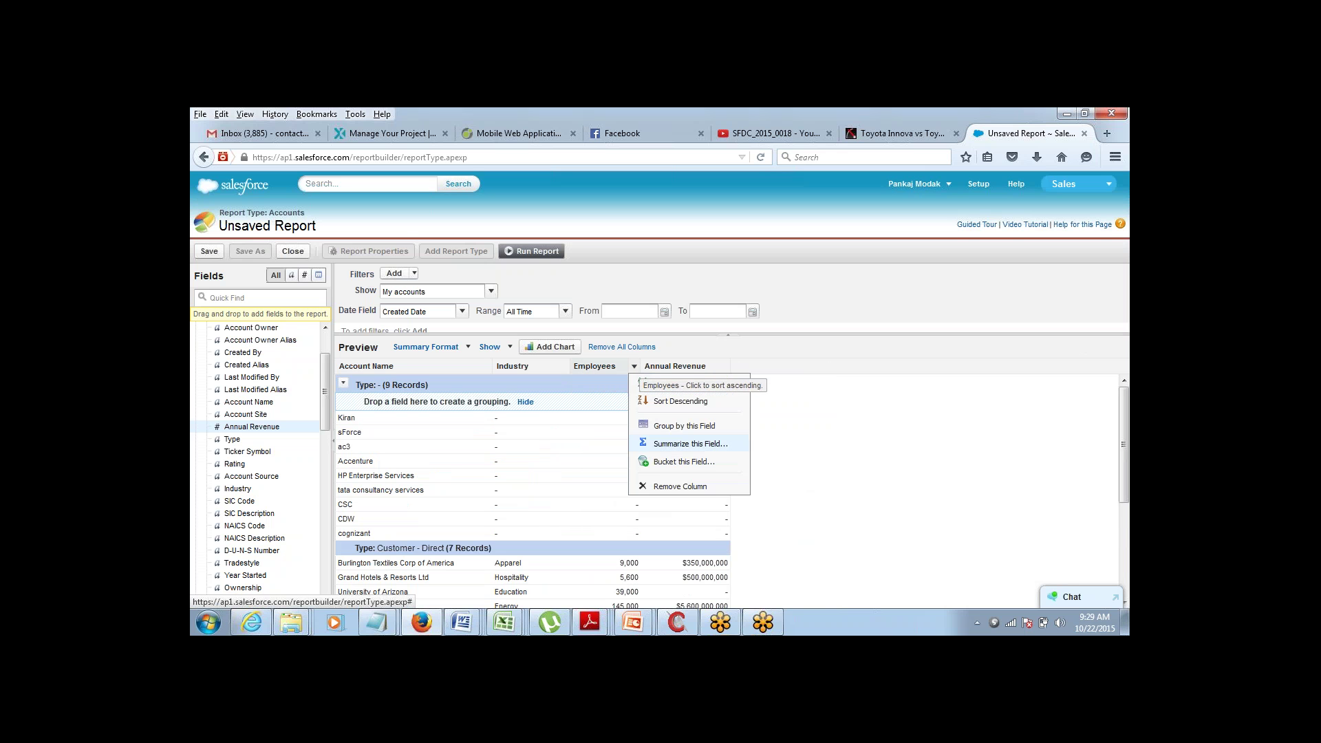
- Sum Employees for each Type group and hide the individual account detail rows
click(688, 444)
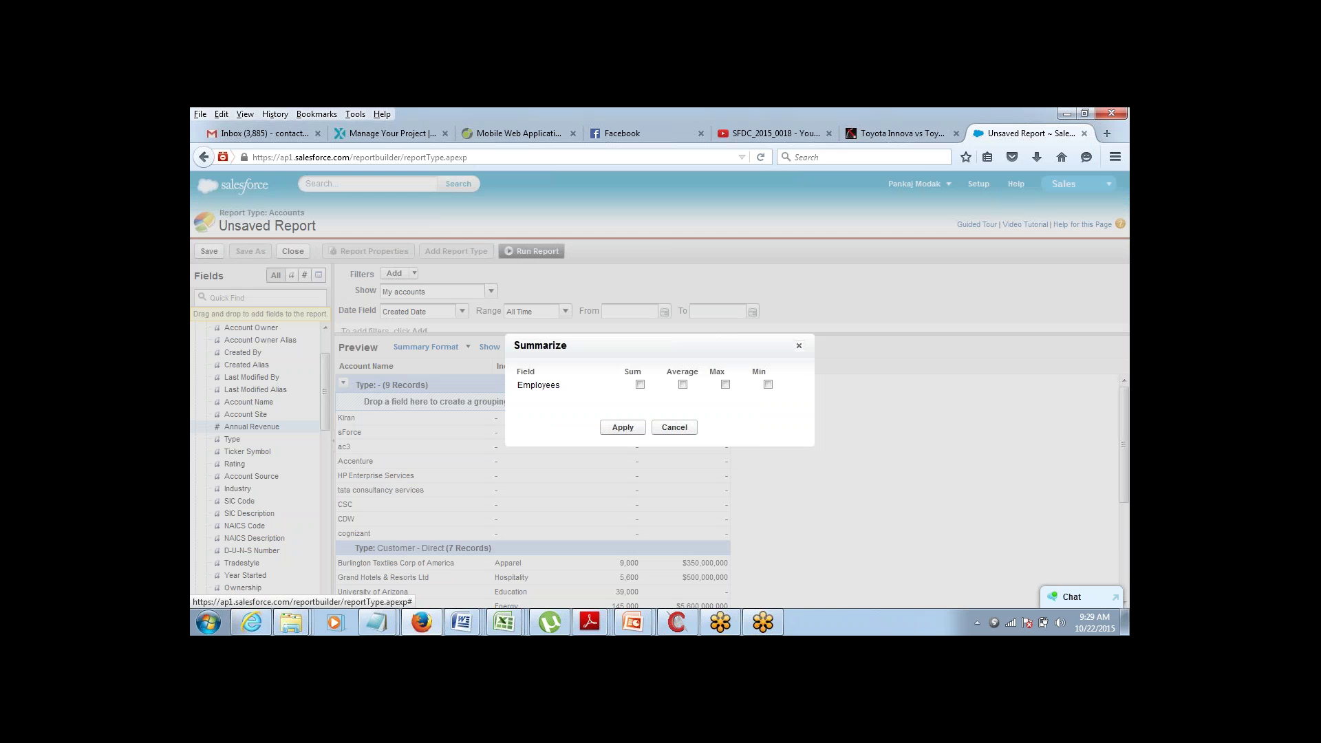
click(639, 384)
click(625, 428)
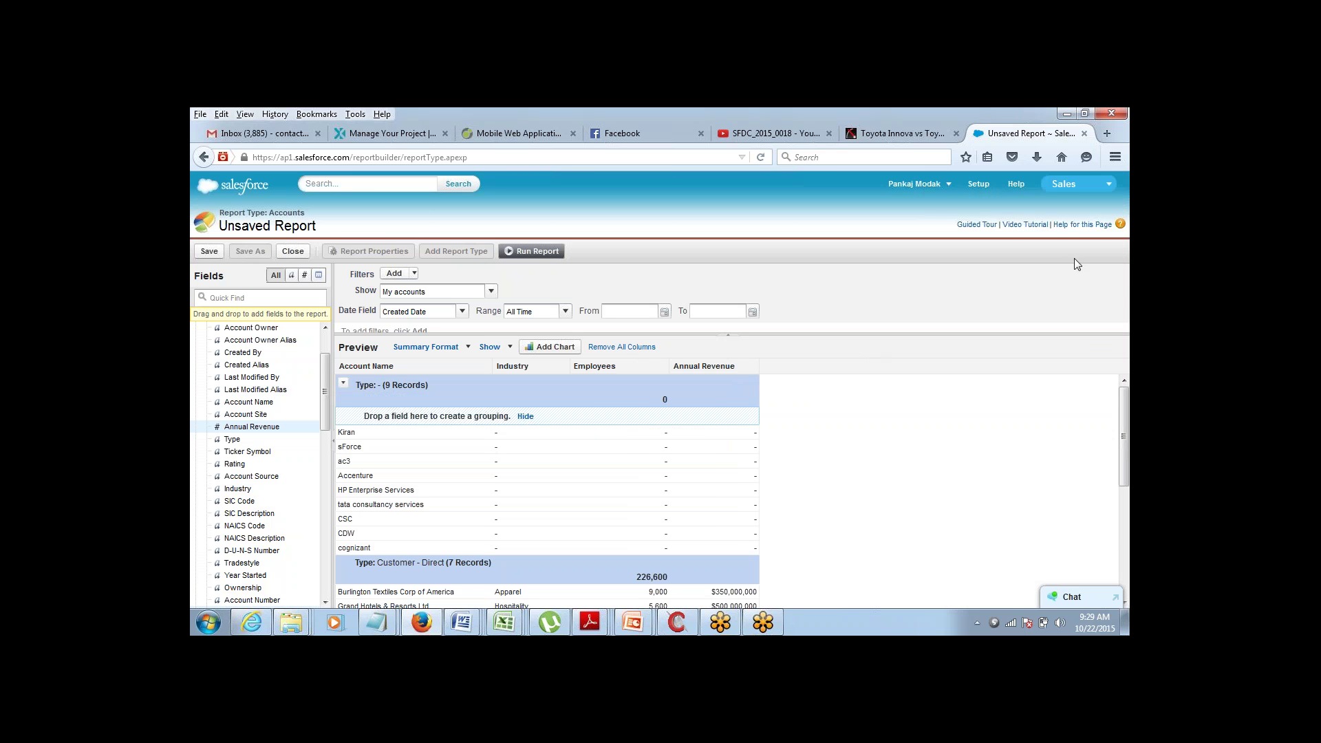
click(492, 347)
click(506, 373)
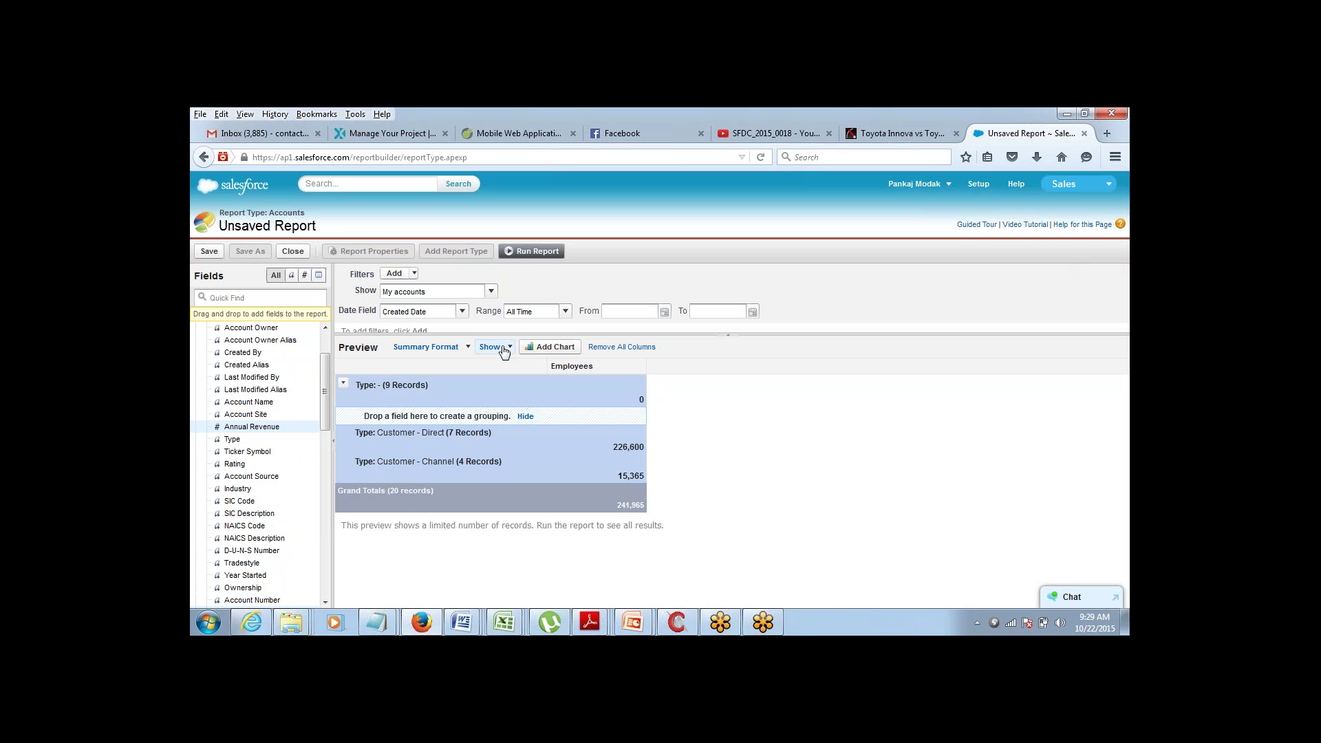
click(492, 347)
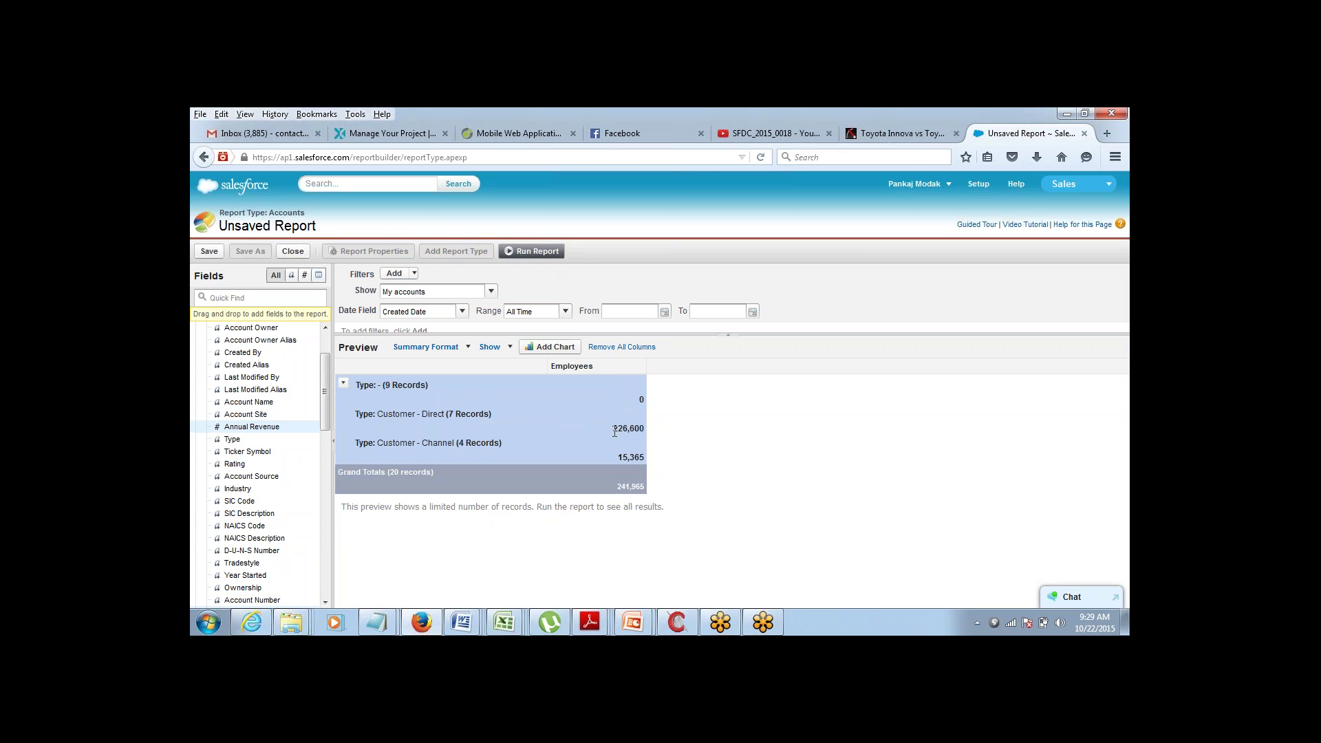
drag(614, 431, 648, 437)
drag(616, 457, 657, 463)
click(764, 447)
key(ctrl+2)
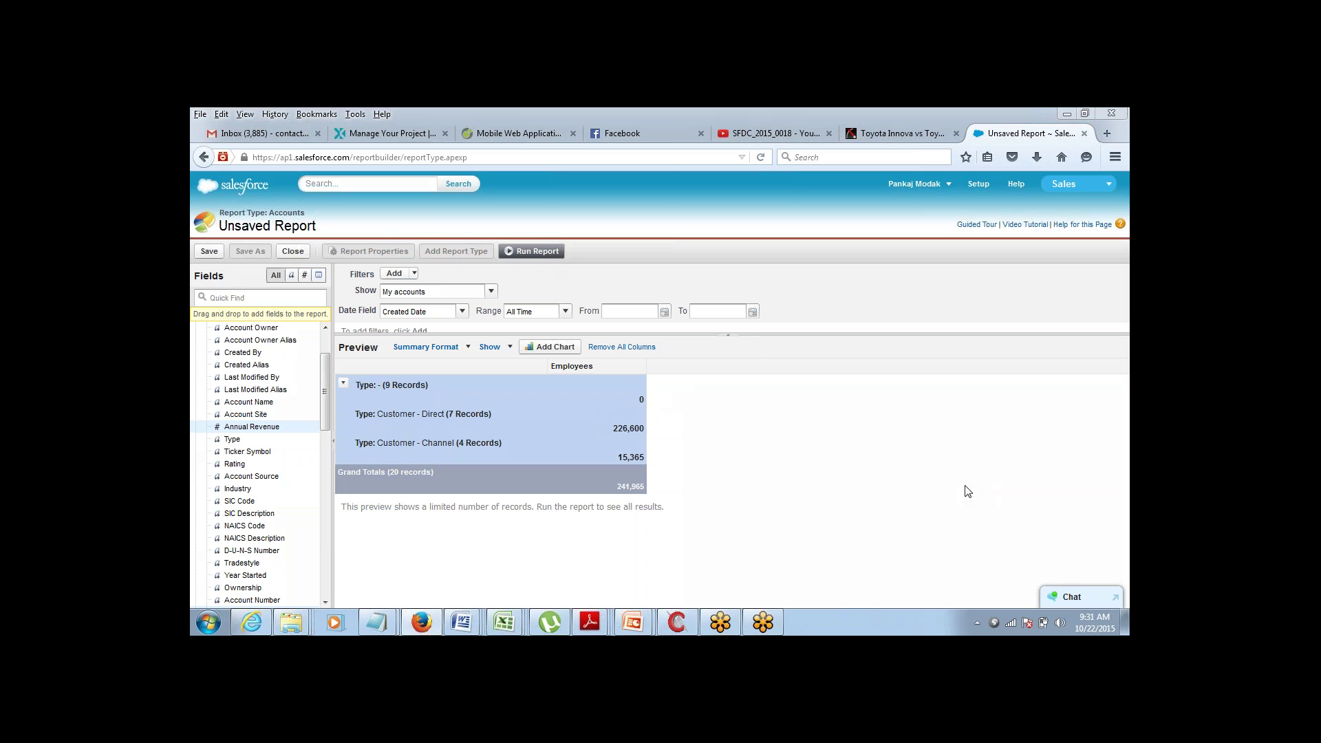
drag(743, 393, 757, 519)
drag(761, 387, 947, 376)
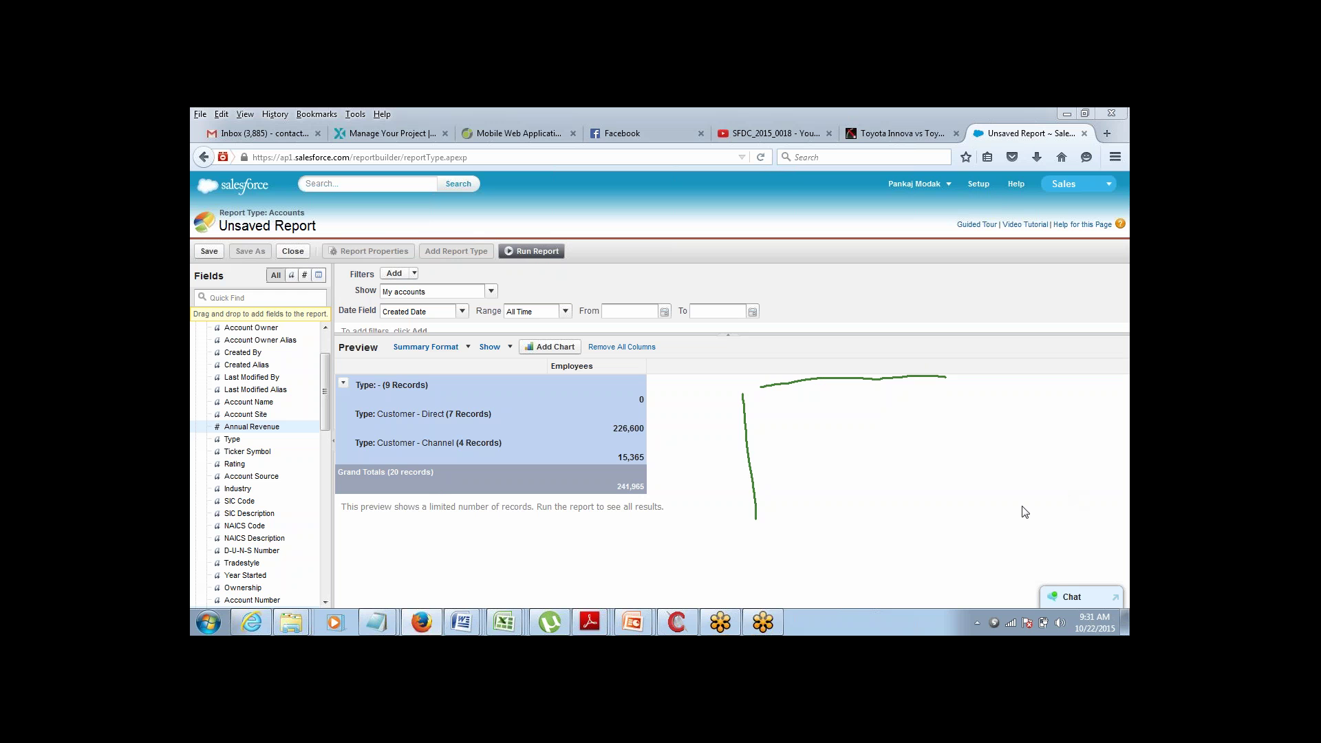
key(Escape)
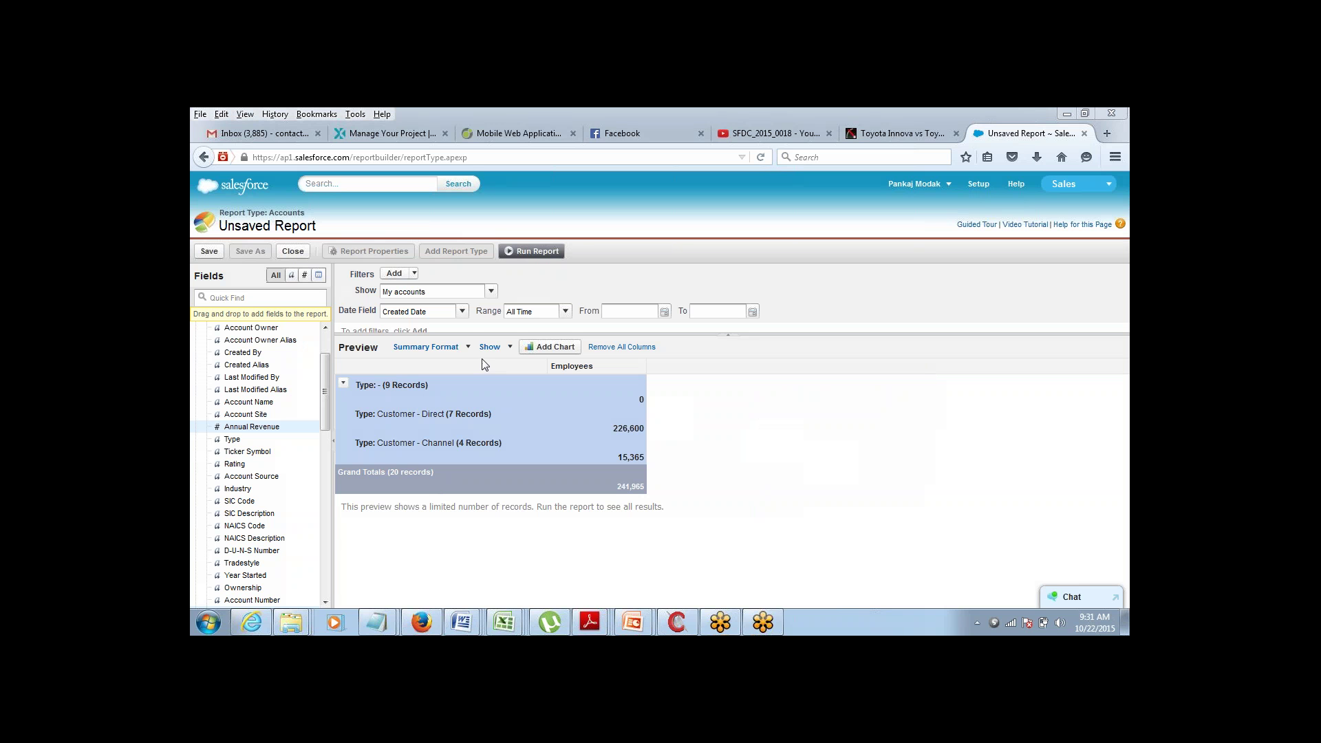
- Switch the report to Matrix format and locate its row and column grouping areas
click(467, 347)
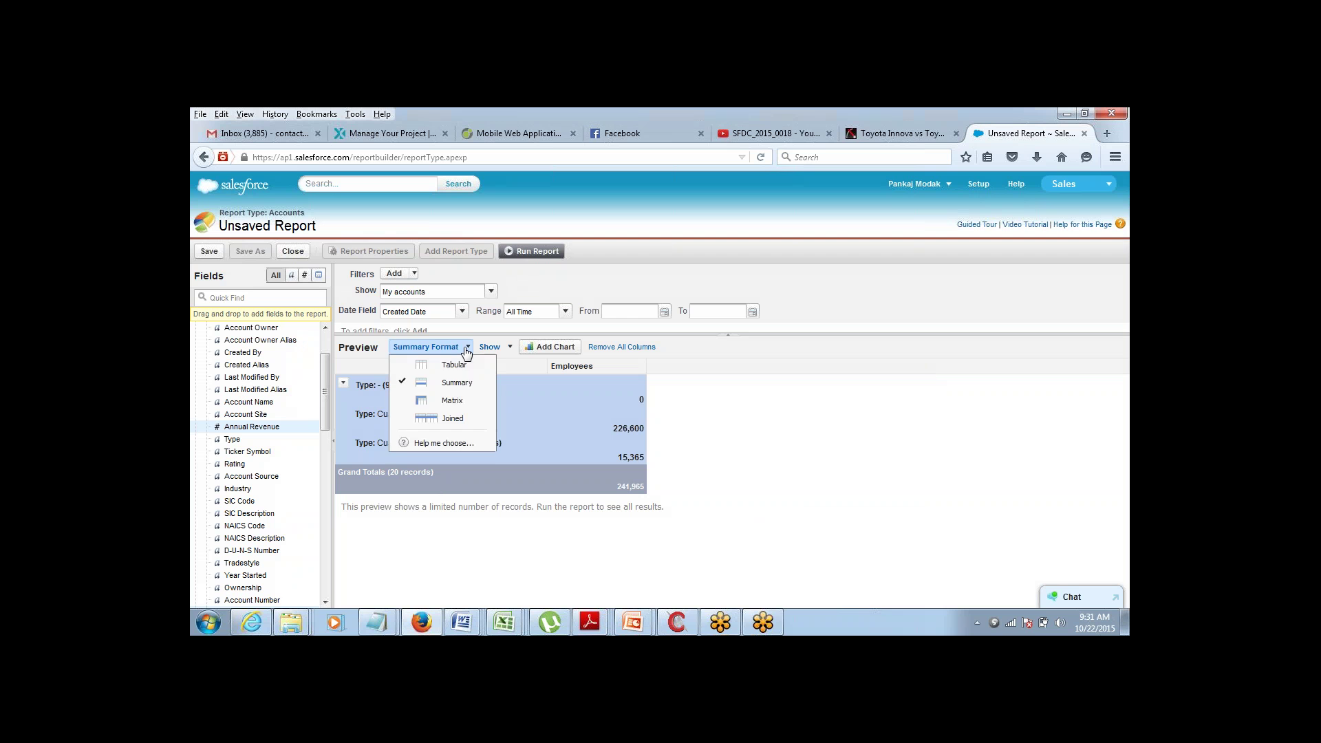
click(448, 405)
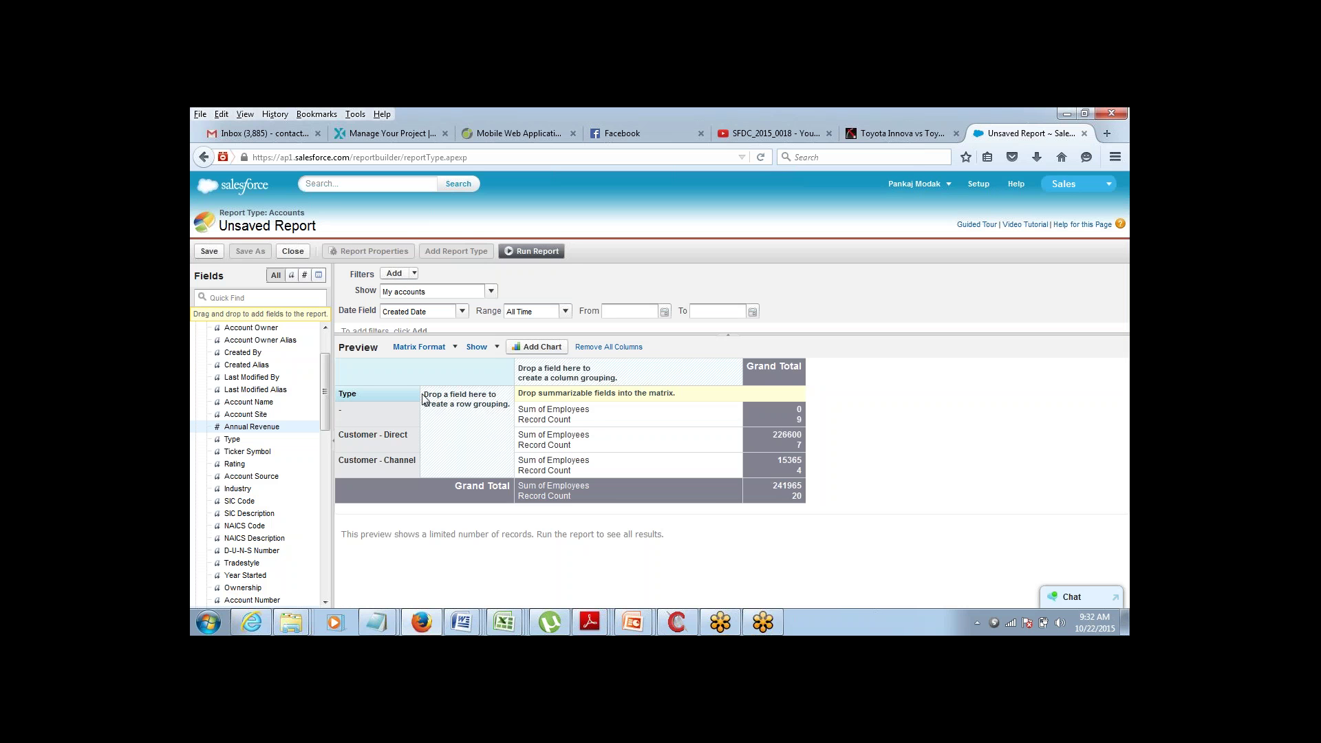
drag(424, 396, 518, 417)
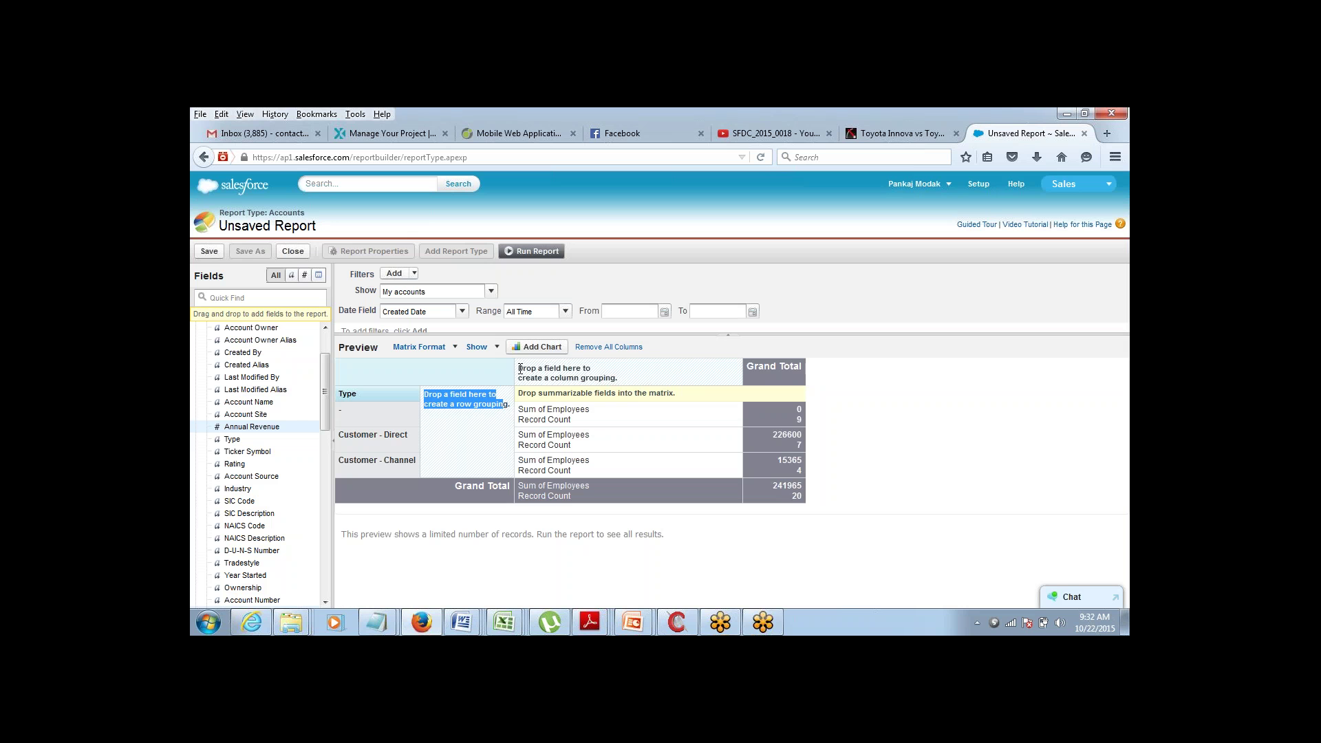
drag(519, 367, 633, 388)
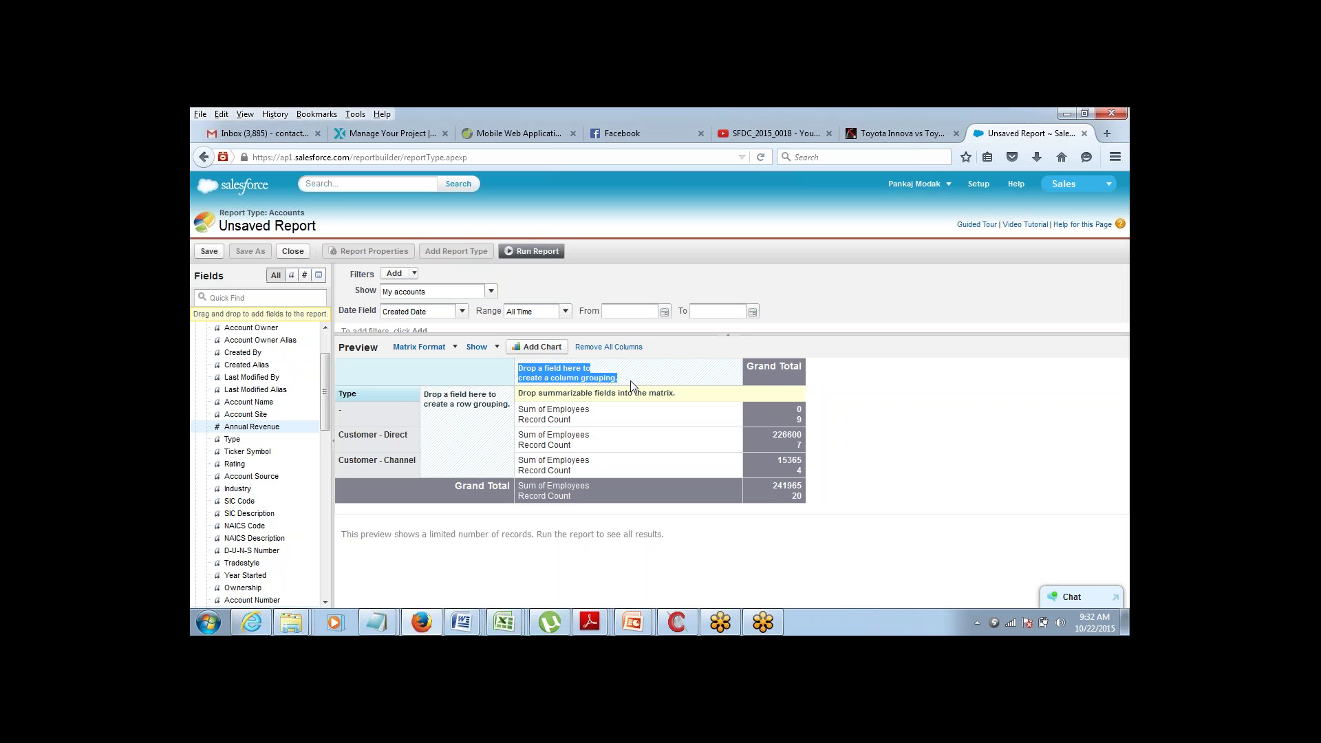
click(444, 427)
drag(424, 393, 638, 390)
click(523, 368)
- Group columns by Type and rows by Industry, hiding Drop Zones and Record Count
drag(344, 406, 552, 375)
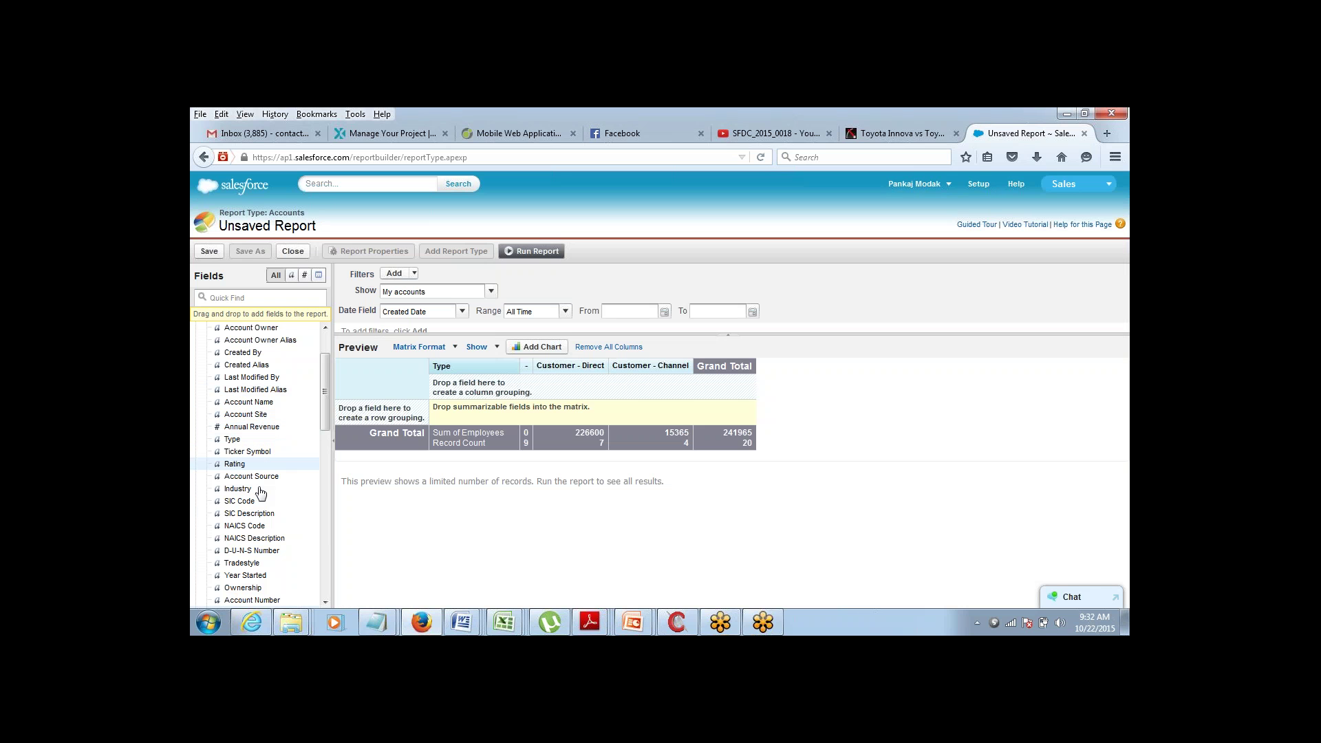
drag(258, 495, 358, 412)
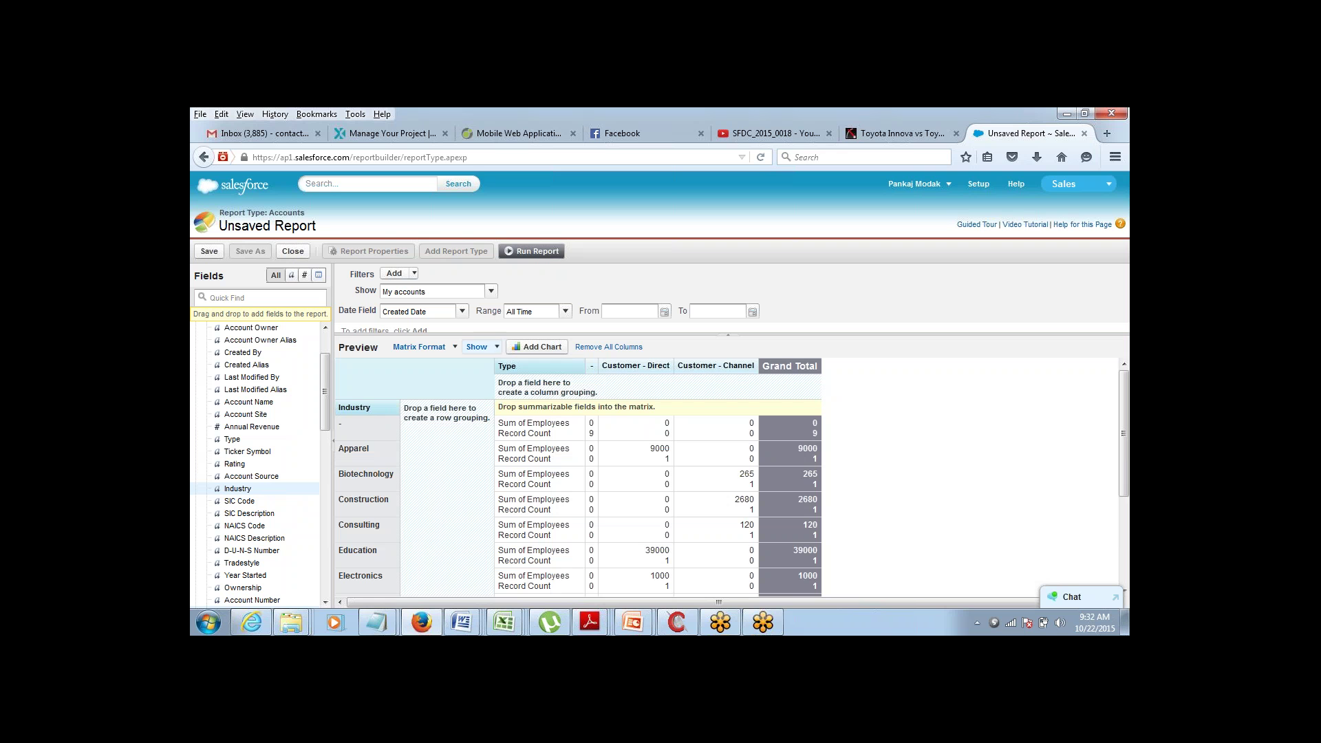
click(479, 347)
click(502, 401)
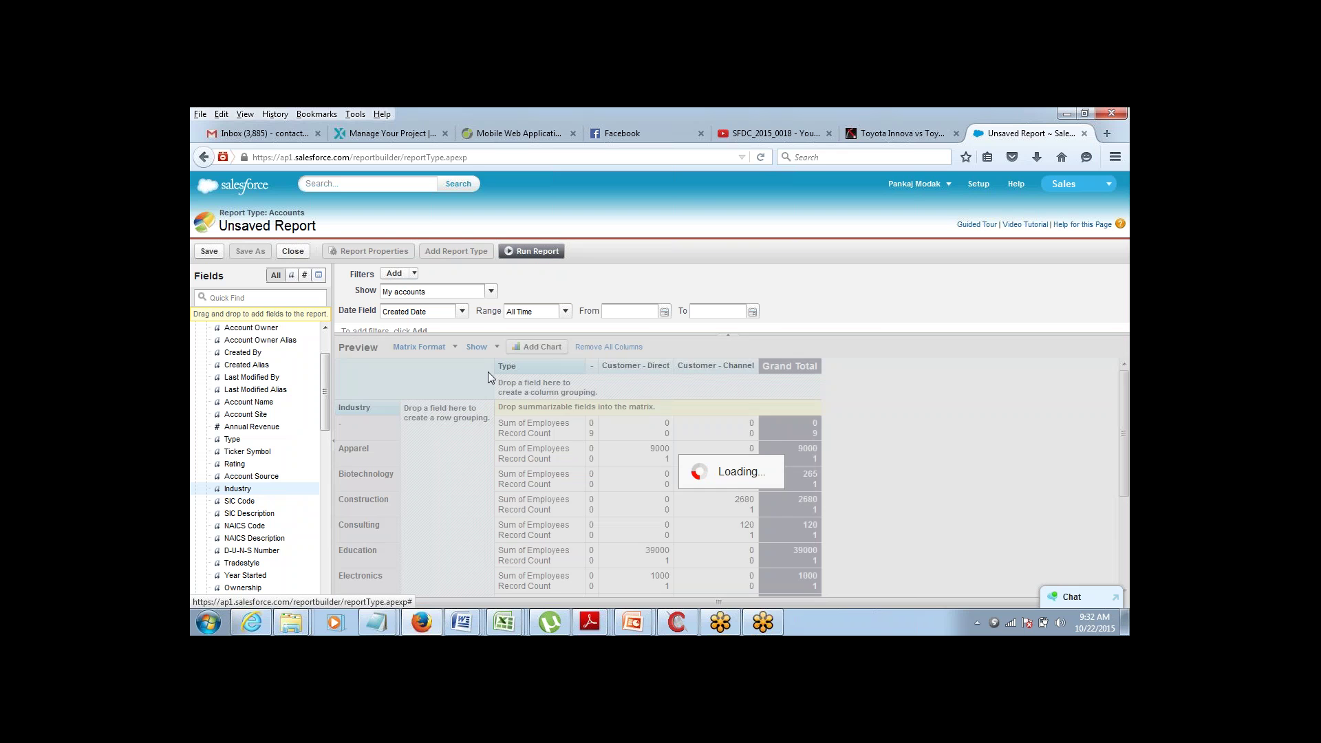
click(490, 351)
click(512, 363)
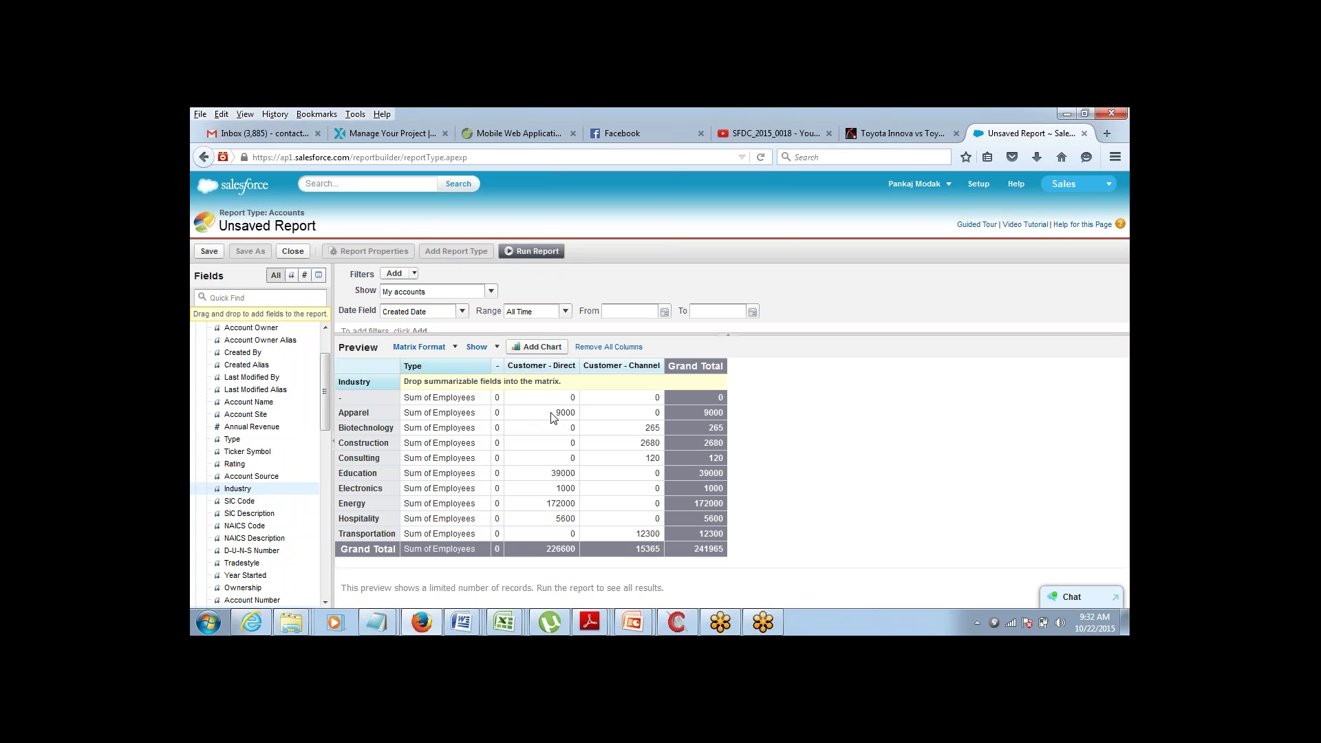
drag(554, 412, 571, 412)
drag(552, 365, 574, 365)
click(558, 505)
click(378, 627)
- In the Notepad report notes, review the Which Object, Columns, Filter and Format lines
click(303, 550)
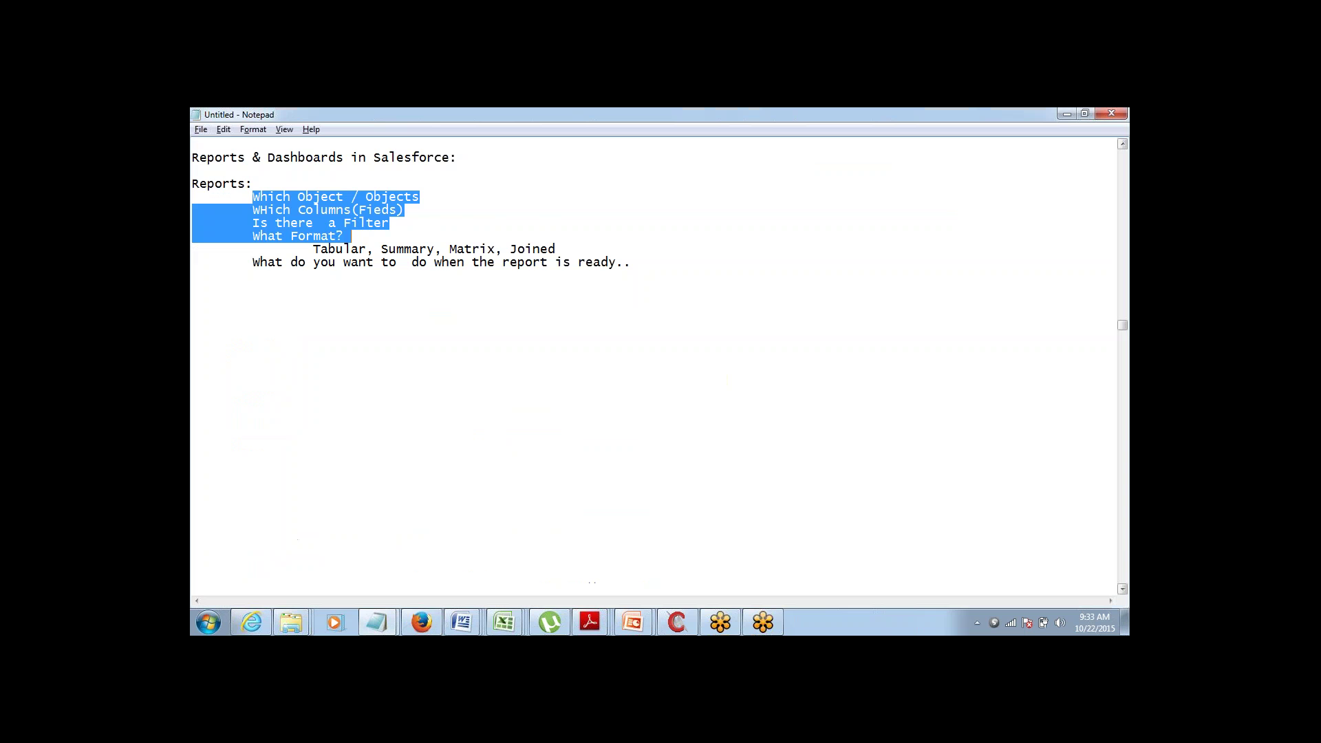
click(350, 229)
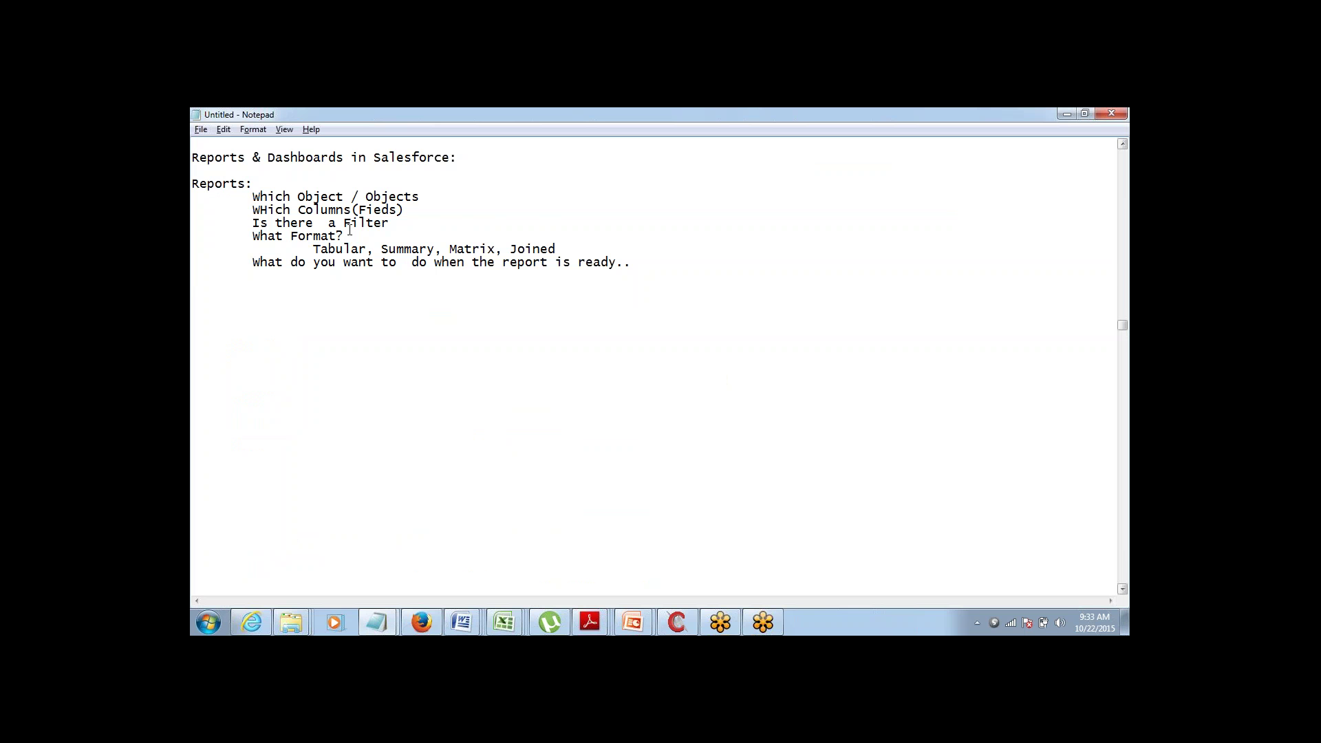
key(Up)
key(Up)
key(shift+Down)
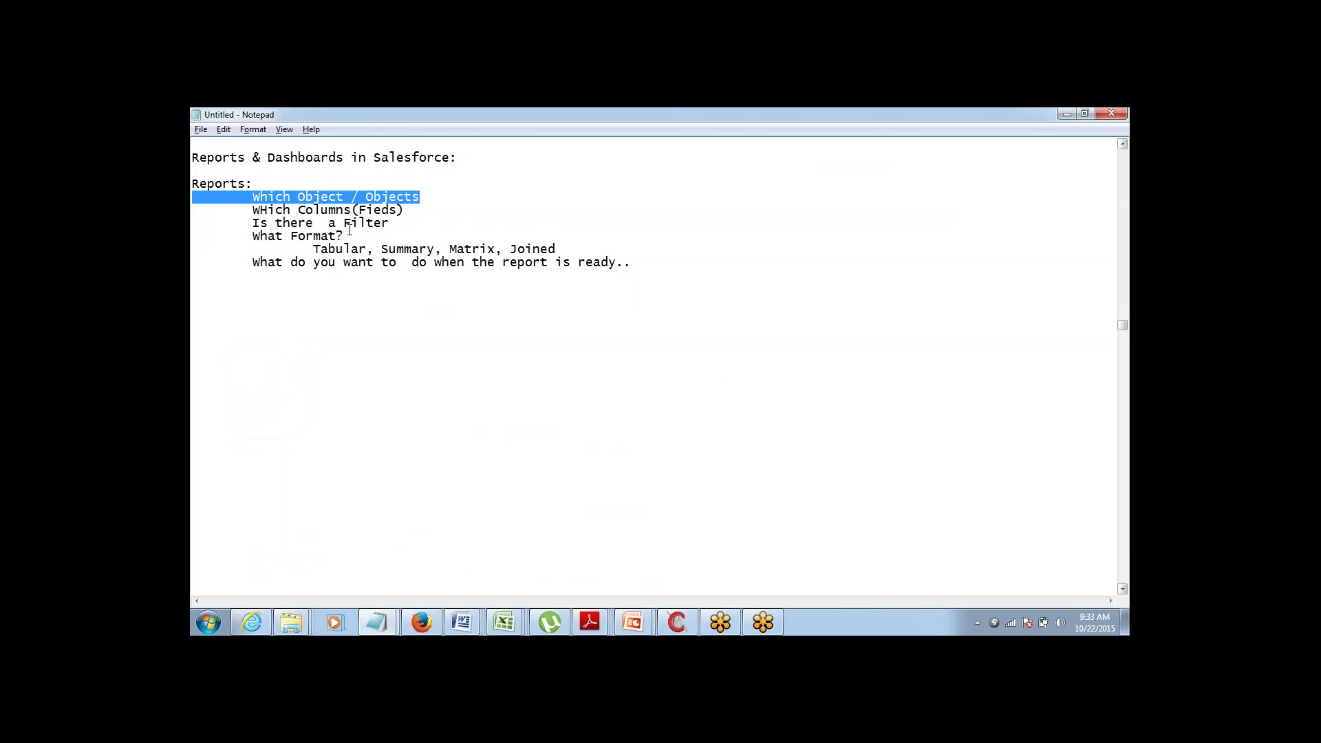
key(Left)
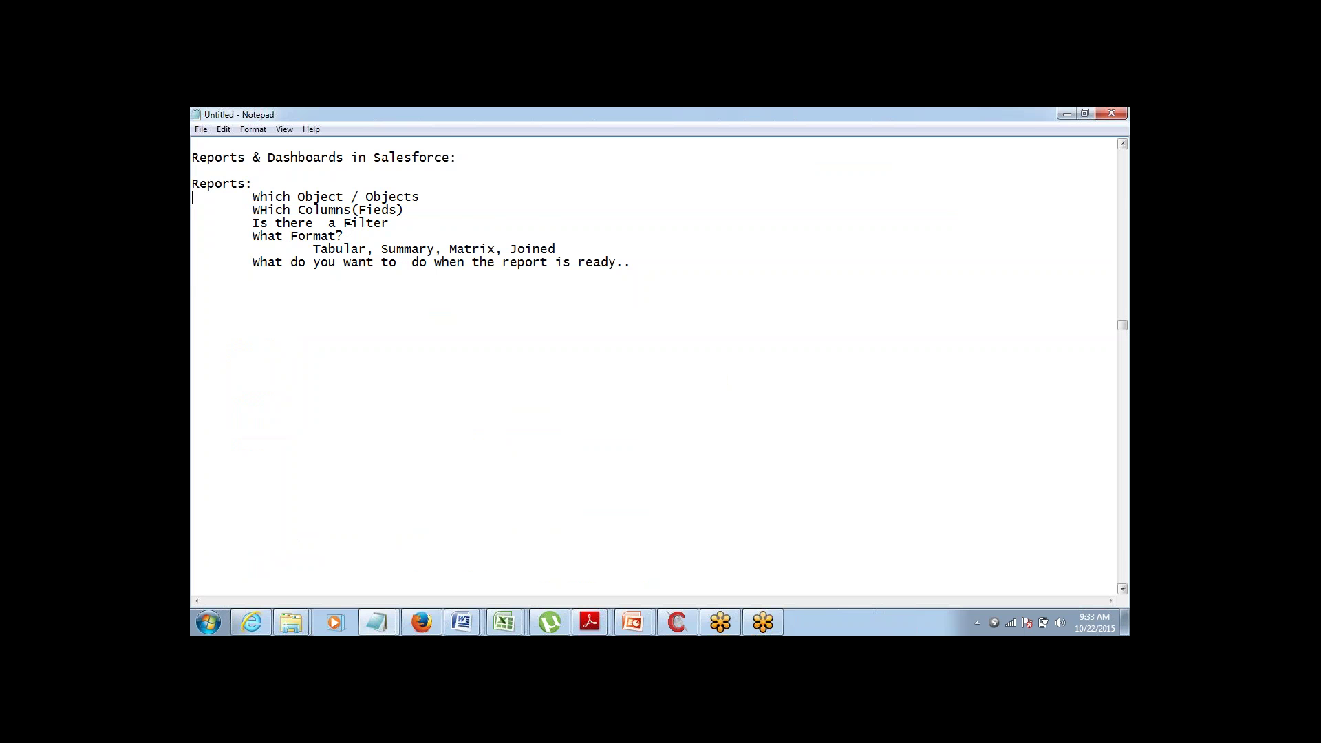
key(shift+Down)
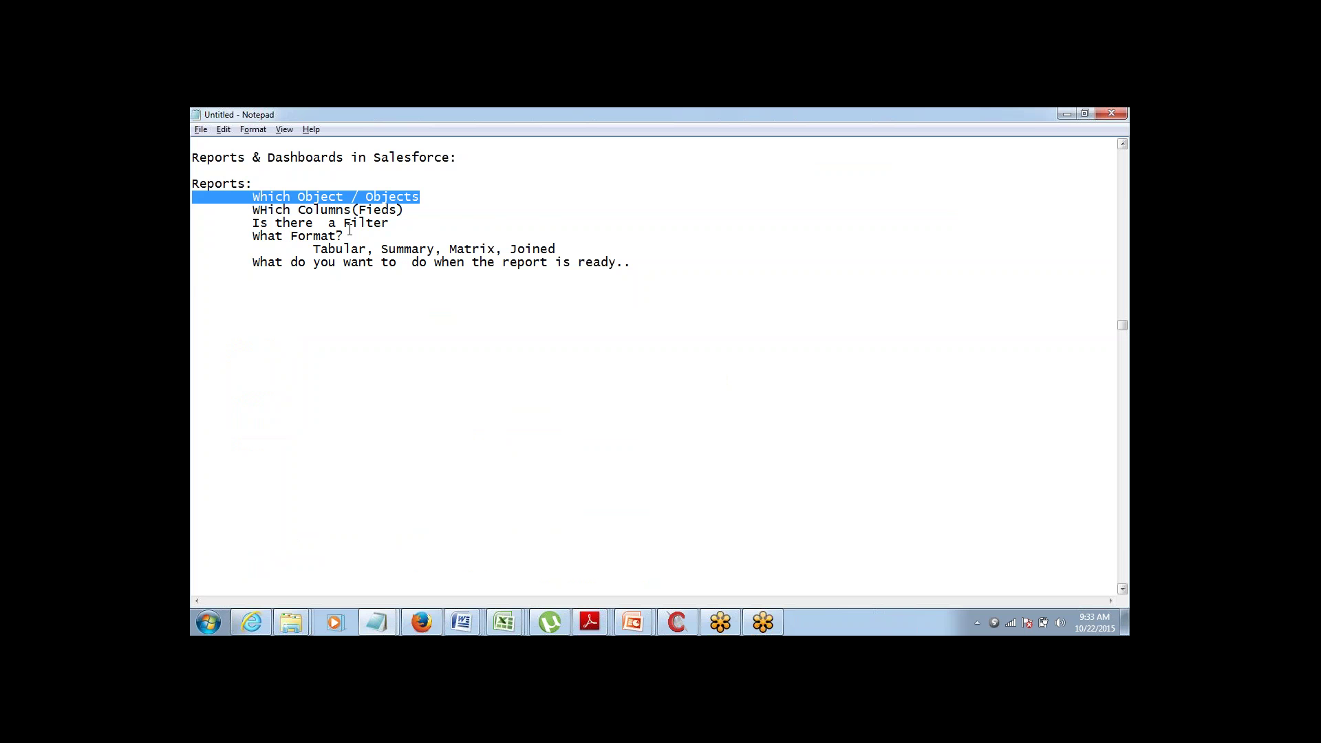
key(shift+Down)
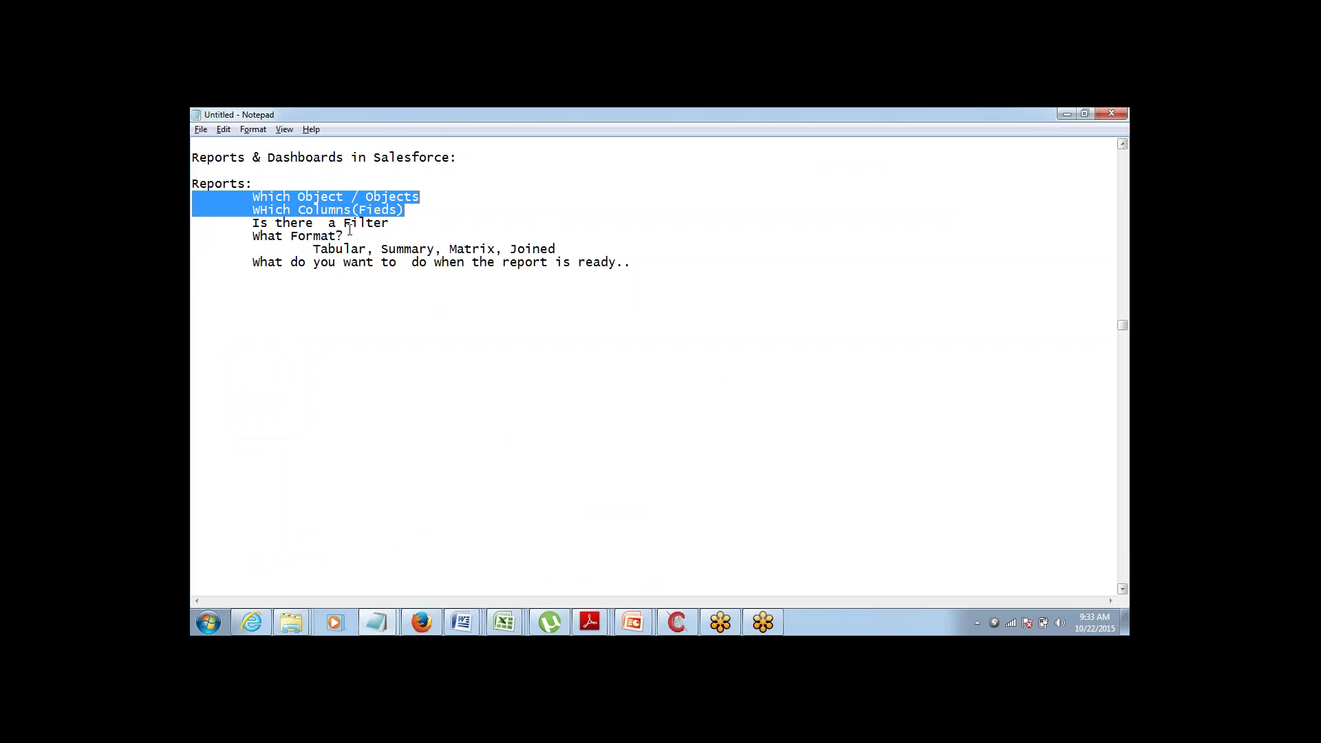
key(shift+Down)
key(shift+Down)
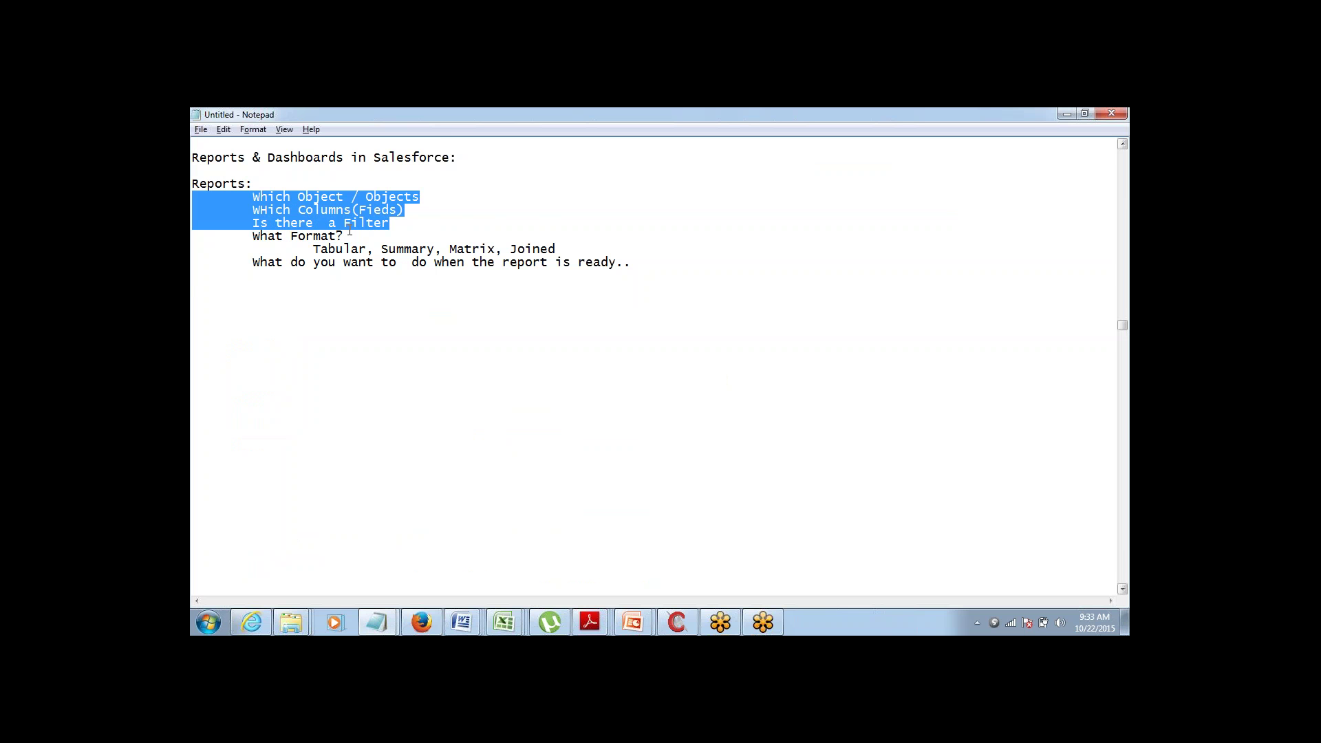
key(Left)
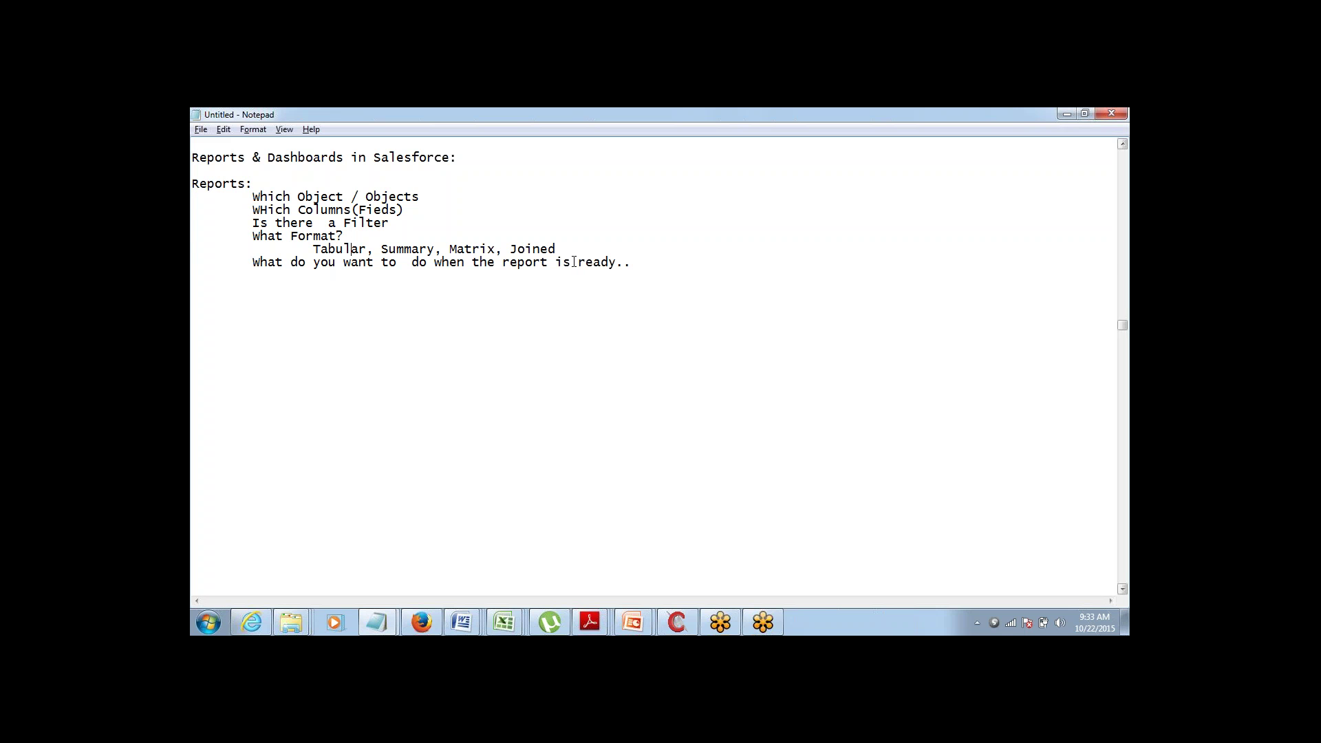
click(561, 242)
double_click(560, 245)
key(Down)
key(Down)
- Insert a blank line above the report-ready question and start an indented line beneath it
key(alt+Tab)
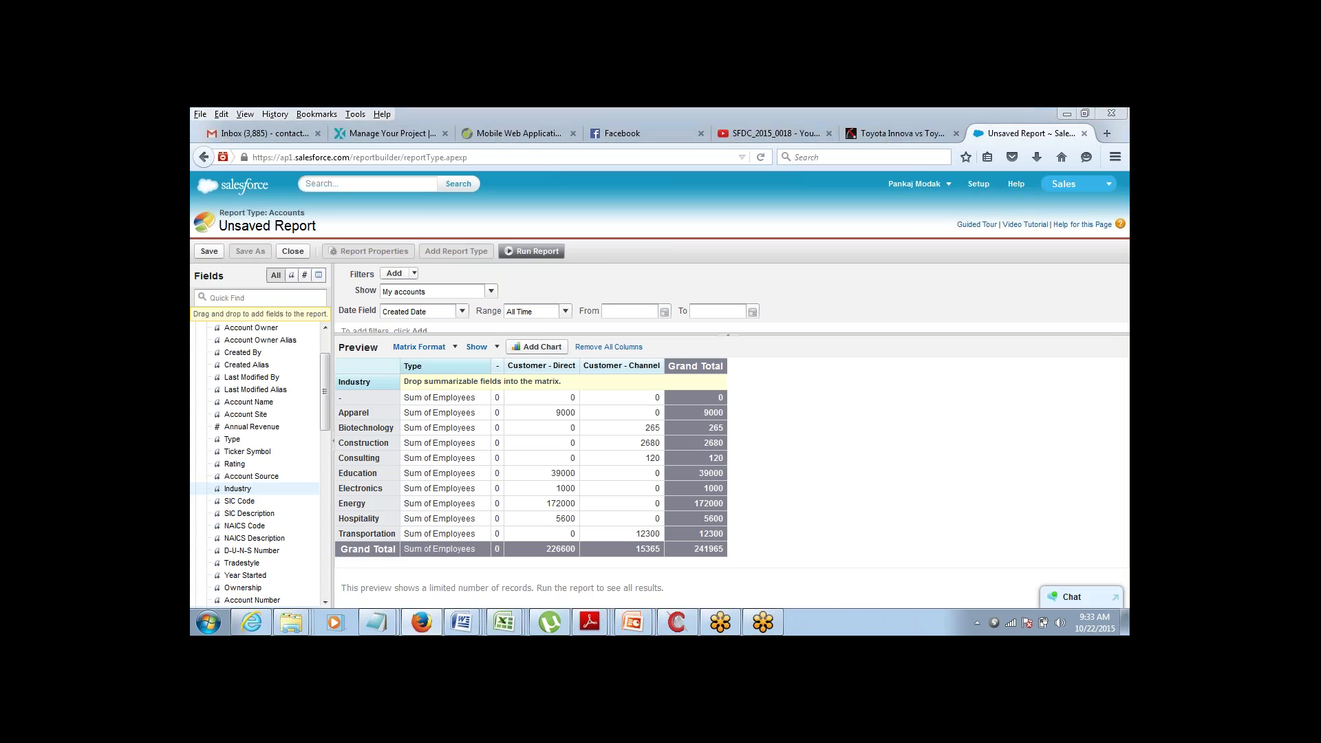
key(alt+Tab)
key(Return)
key(Return)
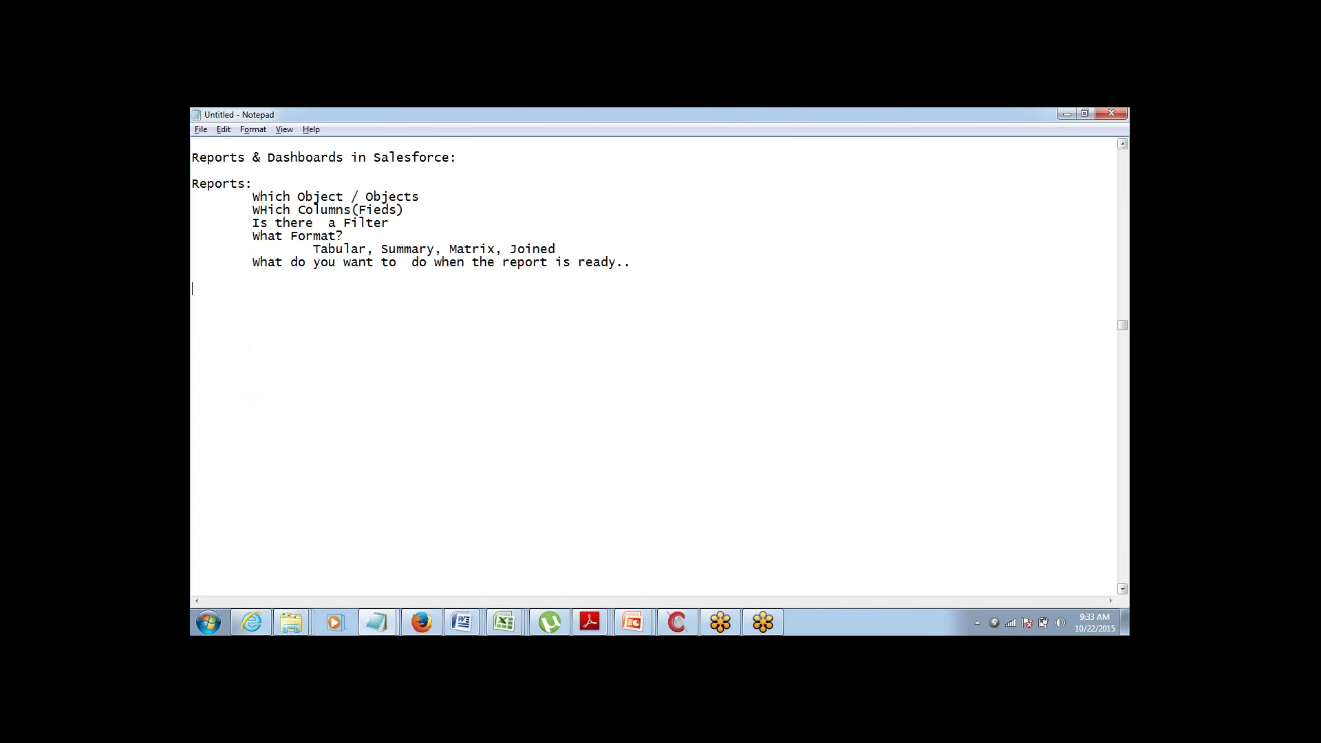
click(192, 262)
key(Return)
key(Down)
key(Down)
key(Tab)
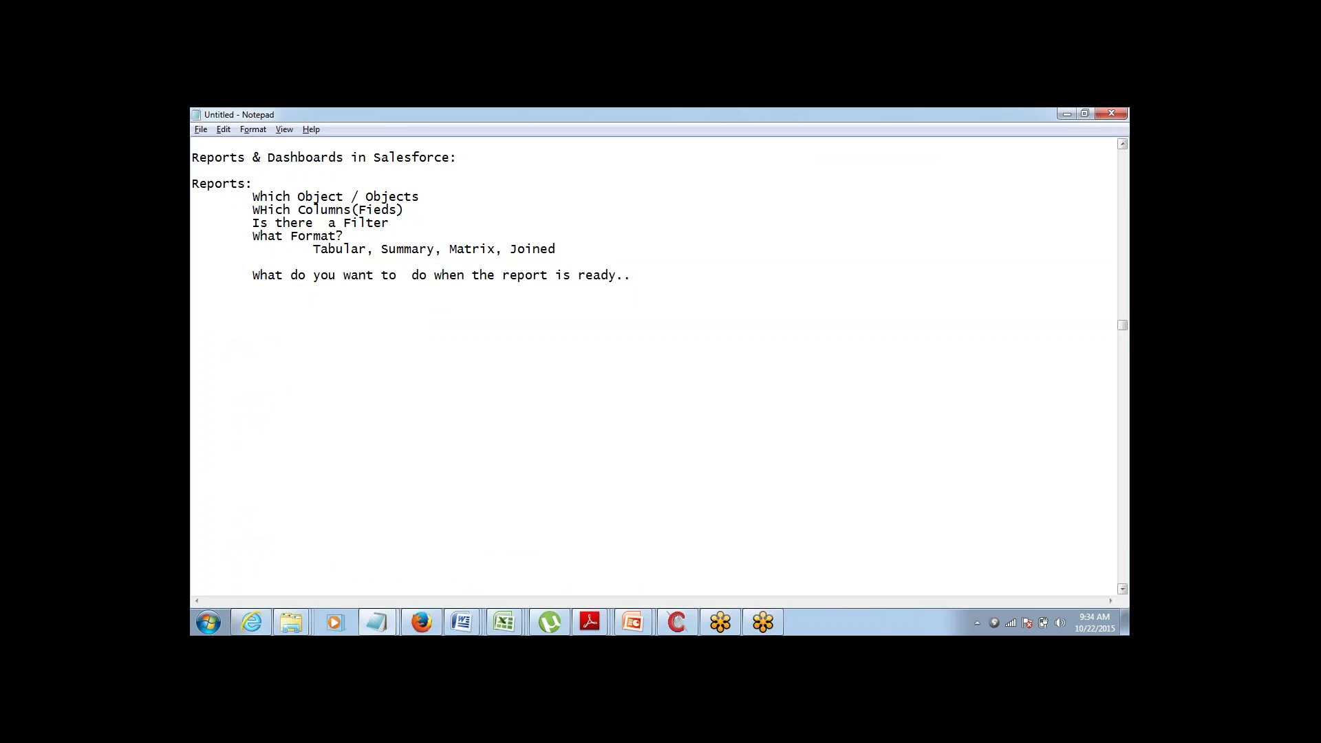
- Type 'Save,' and 'Export, Print, Schedule' under the question, then return to Firefox
text(Save)
text(Export)
text(, Print)
text(, Schedule)
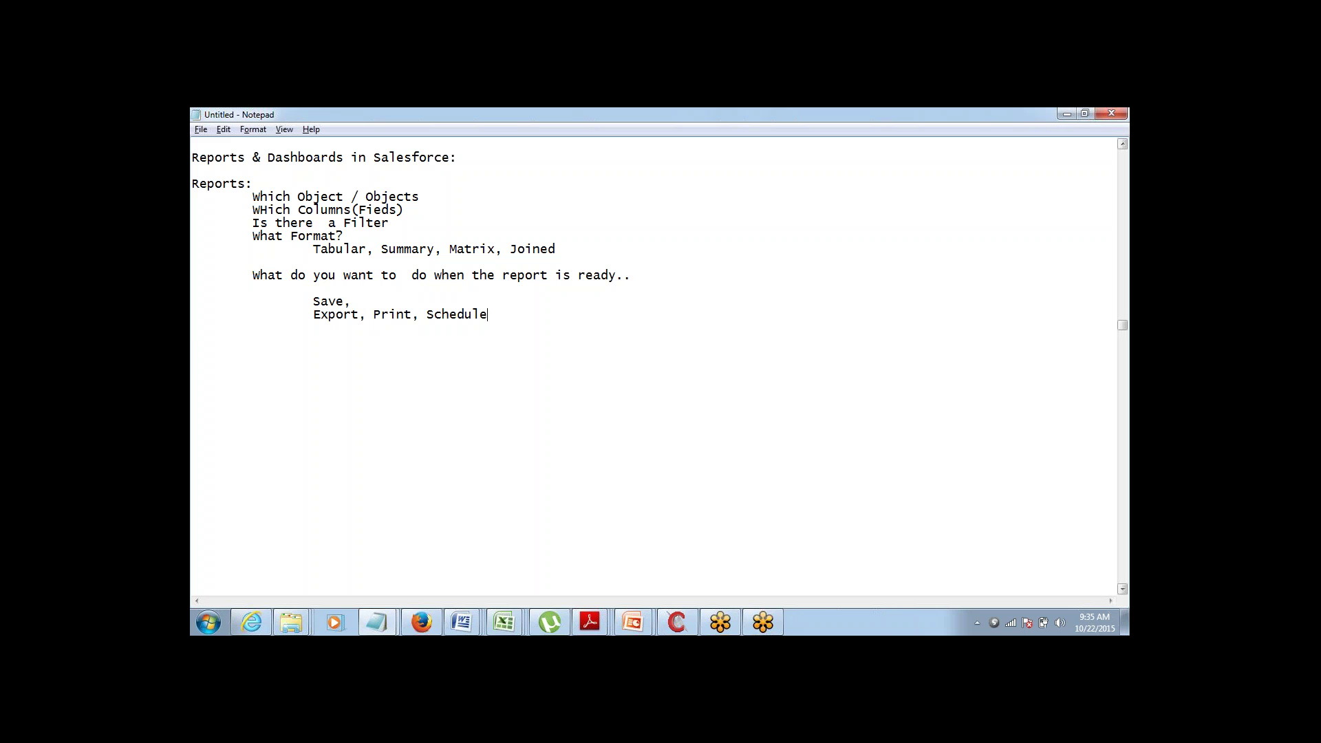
key(alt+Tab)
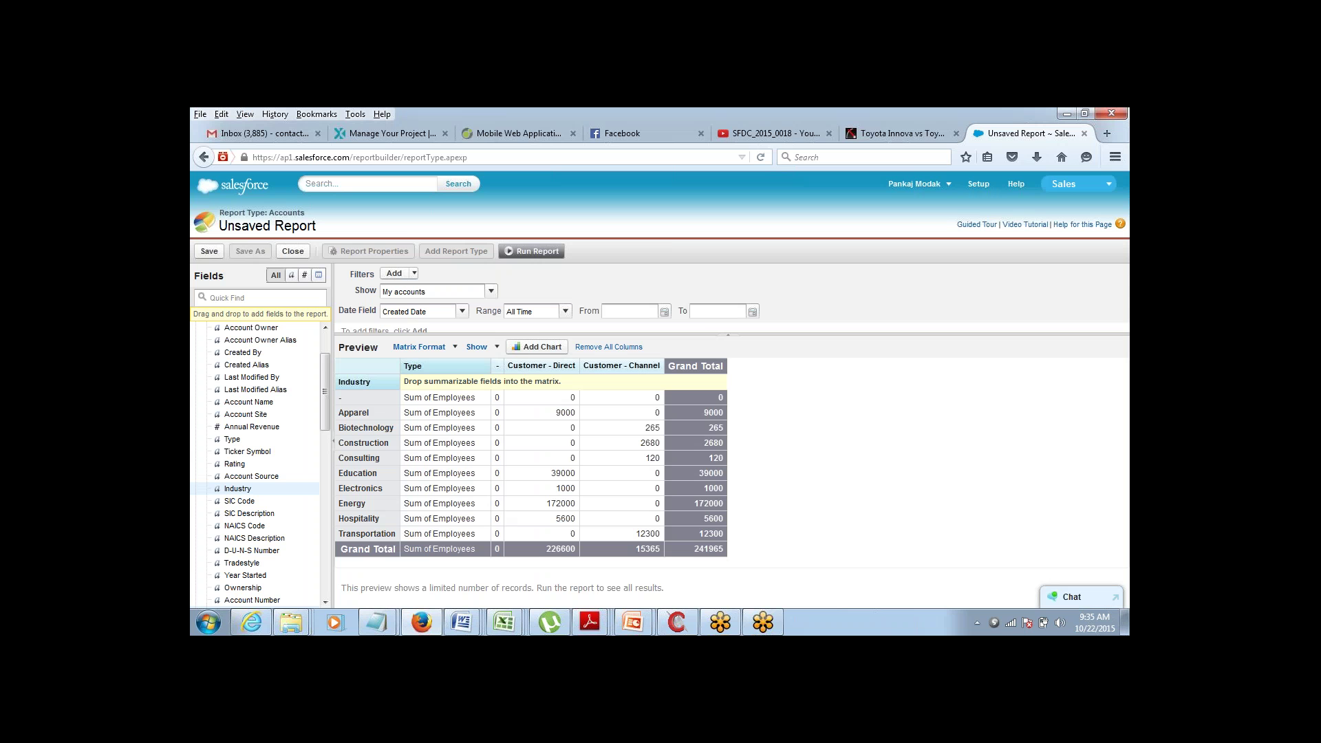
- Run the Industry-by-Type Employees matrix report, review the results, and open the Run Report options
key(alt+Tab)
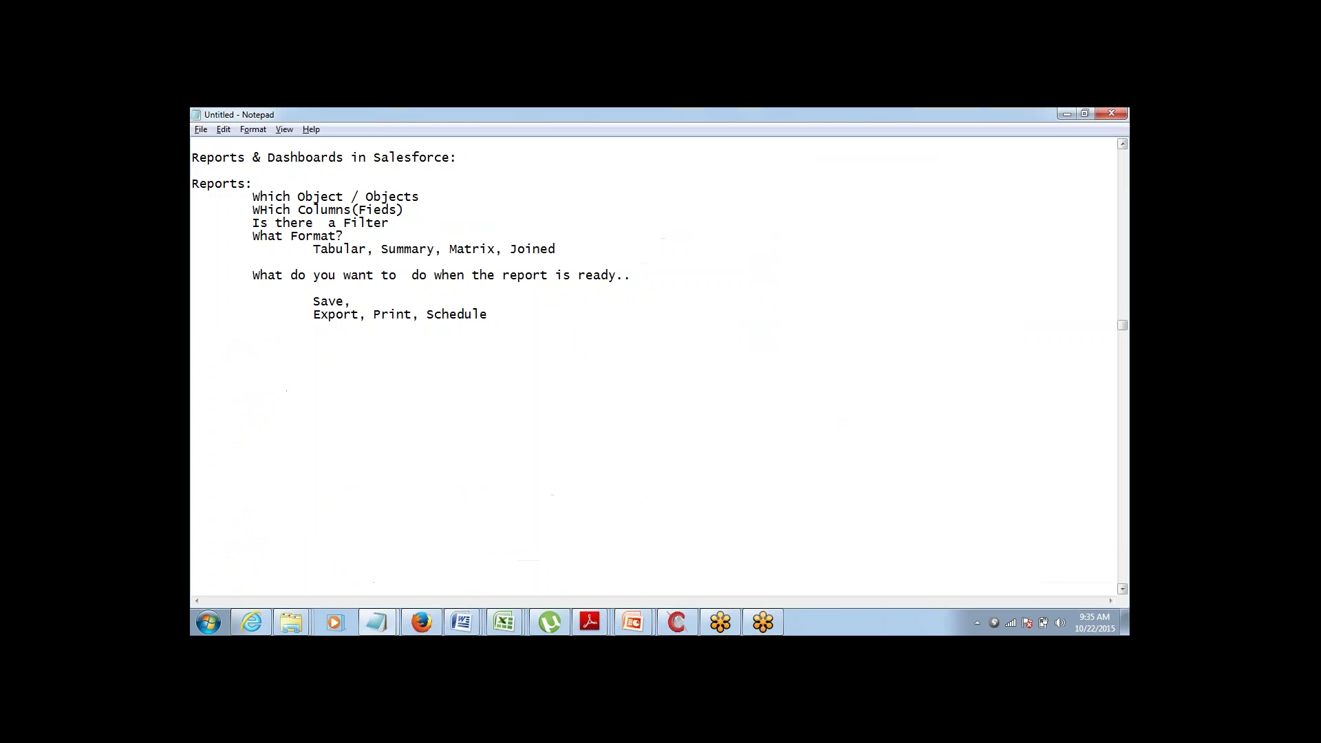
key(alt+Tab)
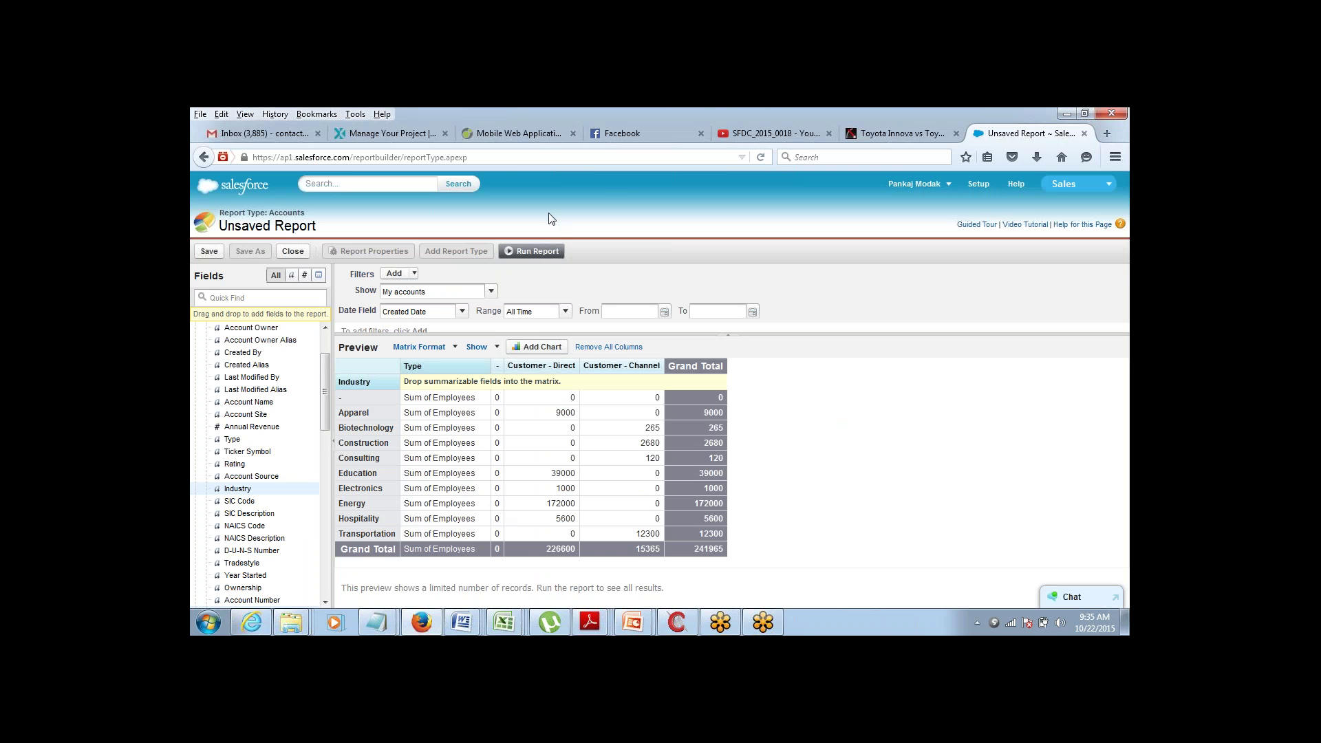
click(536, 252)
click(533, 252)
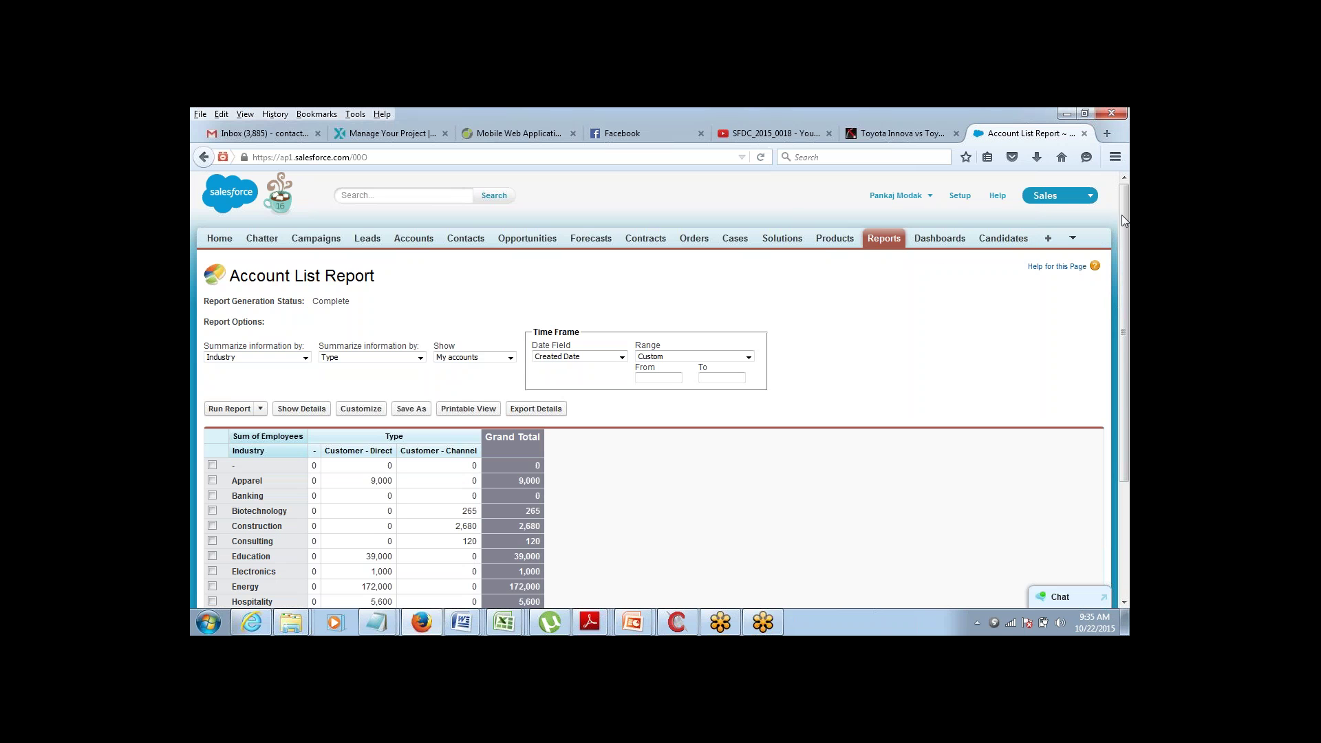
drag(1124, 218, 1120, 270)
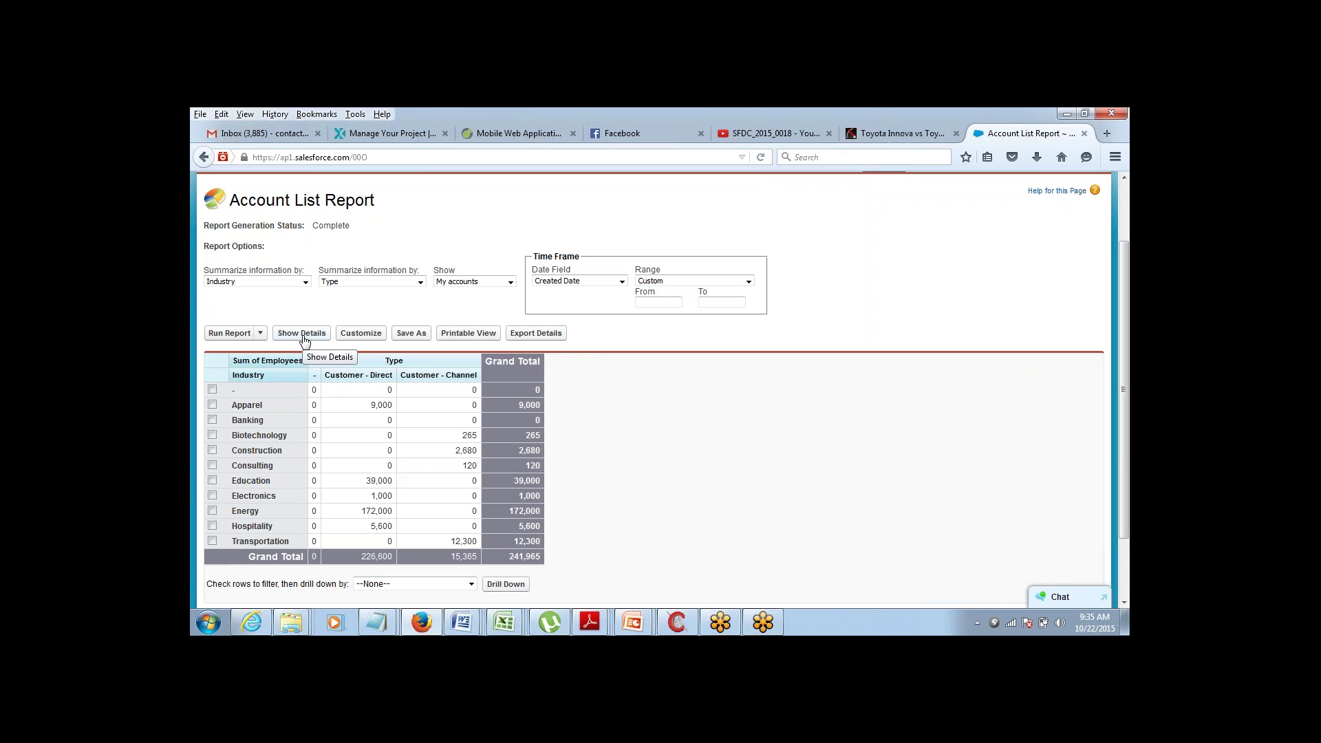
click(262, 334)
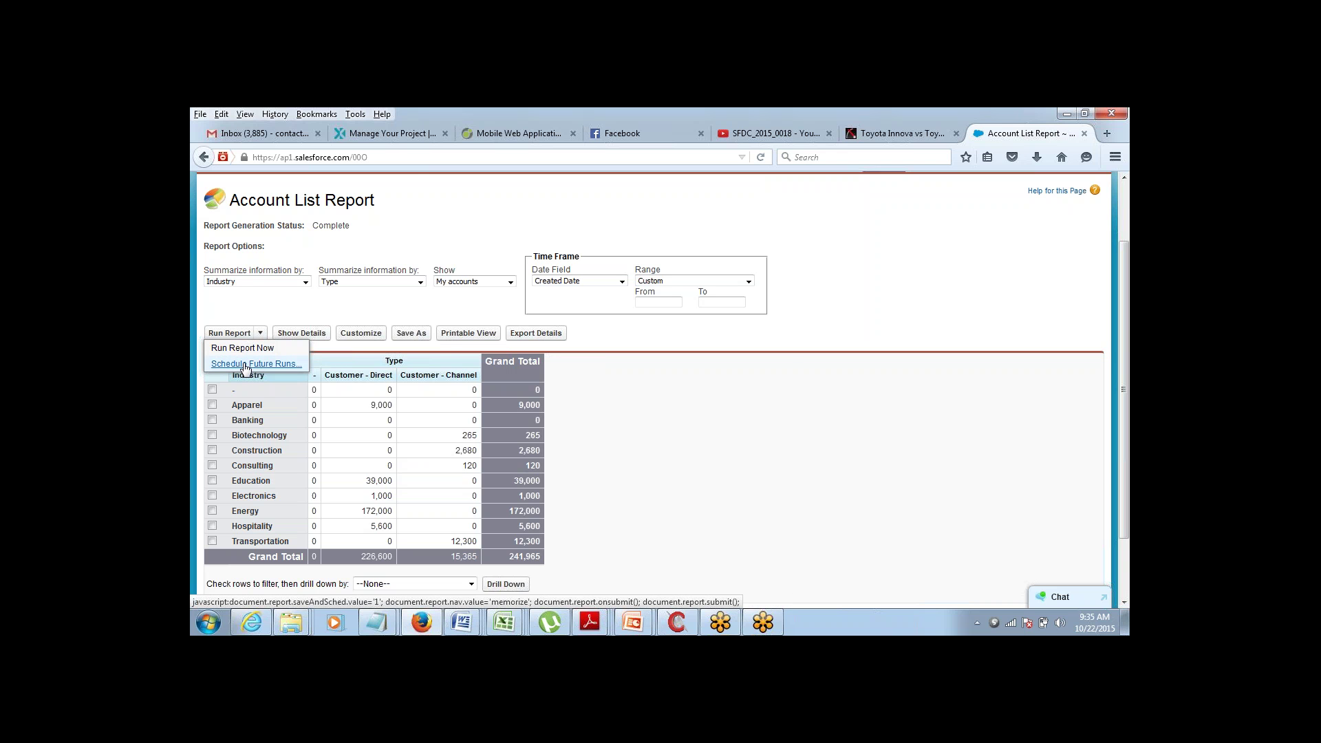
- Choose Schedule Future Runs, save Account List Report in Unfiled Public Reports, and continue to scheduling
click(256, 363)
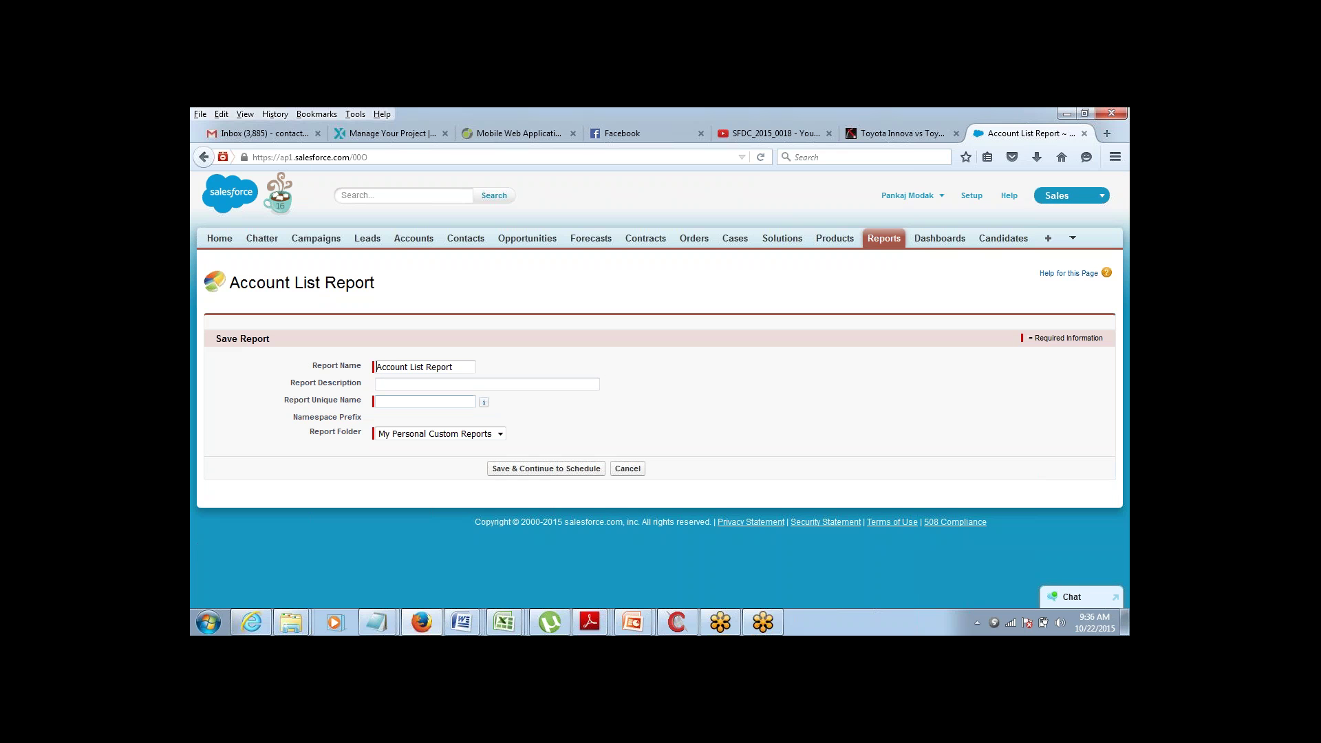
click(438, 386)
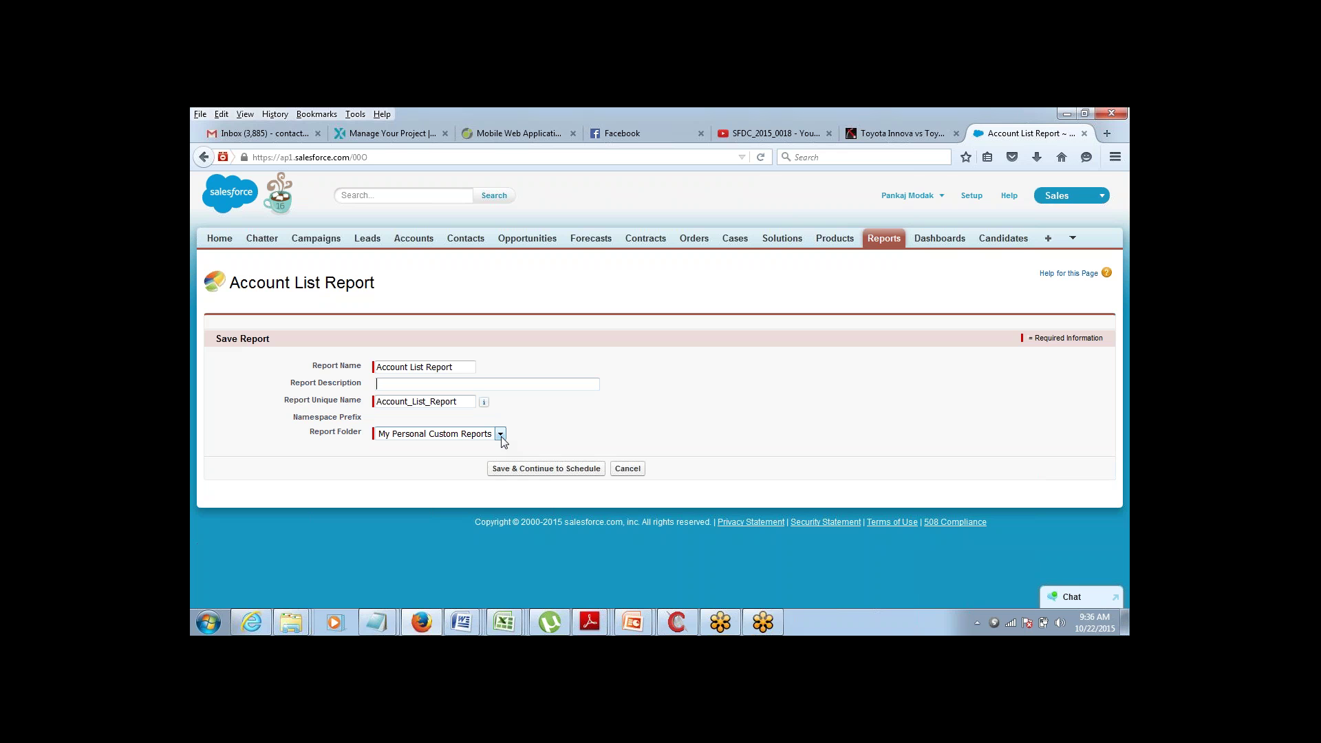
click(501, 441)
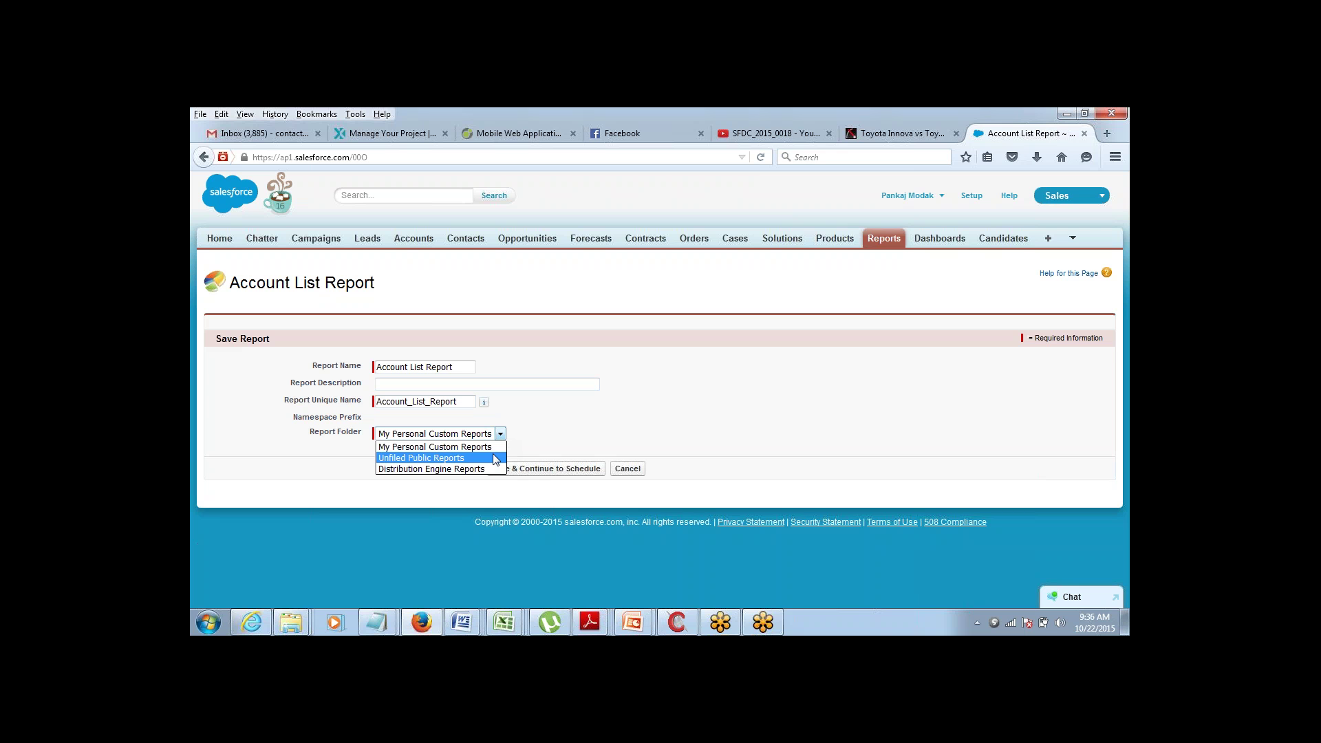
click(494, 458)
click(595, 470)
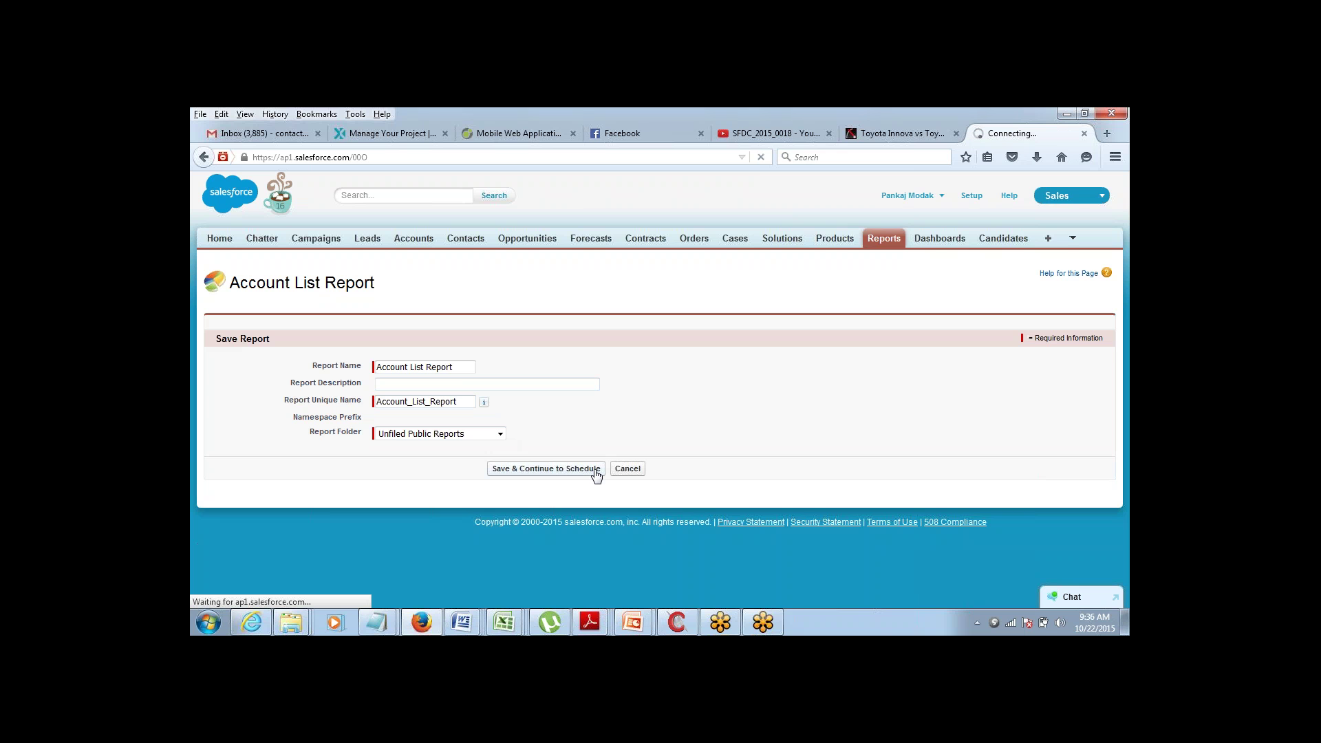
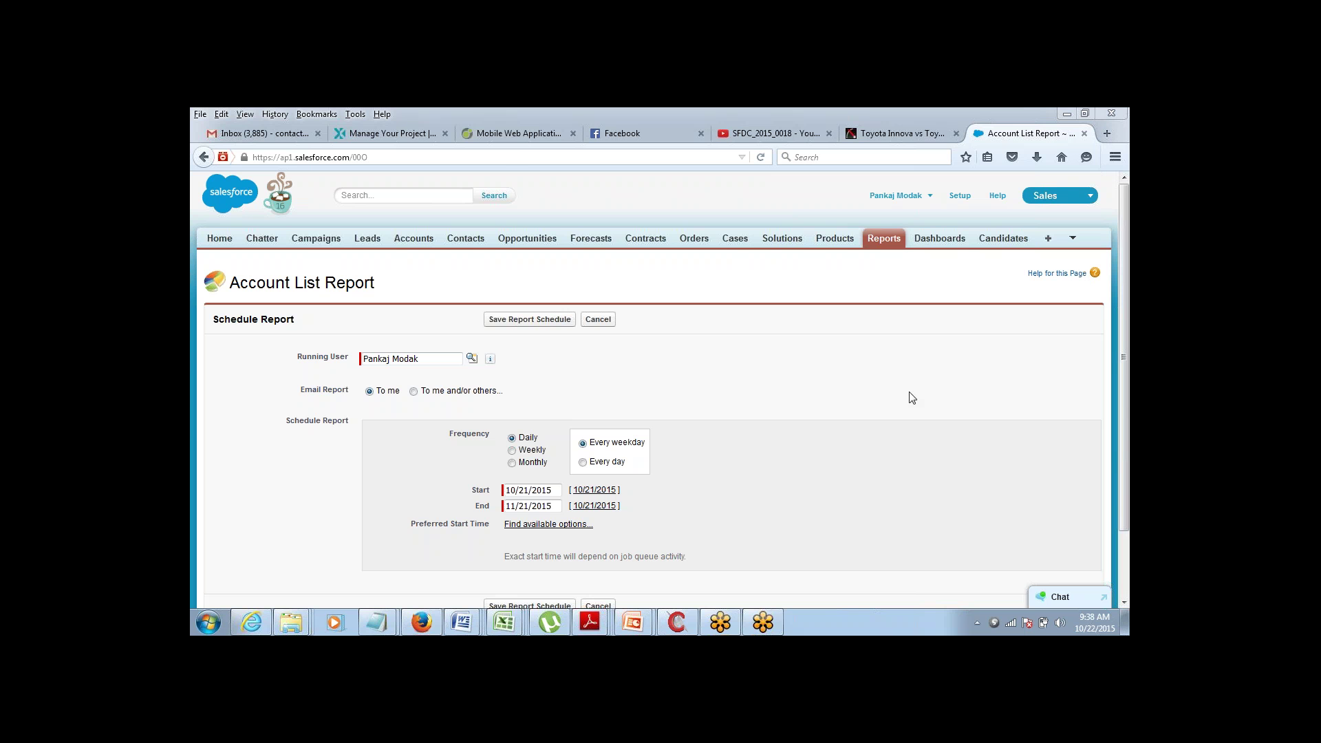
- Set the Account List Report schedule to repeat weekly on Monday instead of Wednesday
drag(1121, 211, 1124, 264)
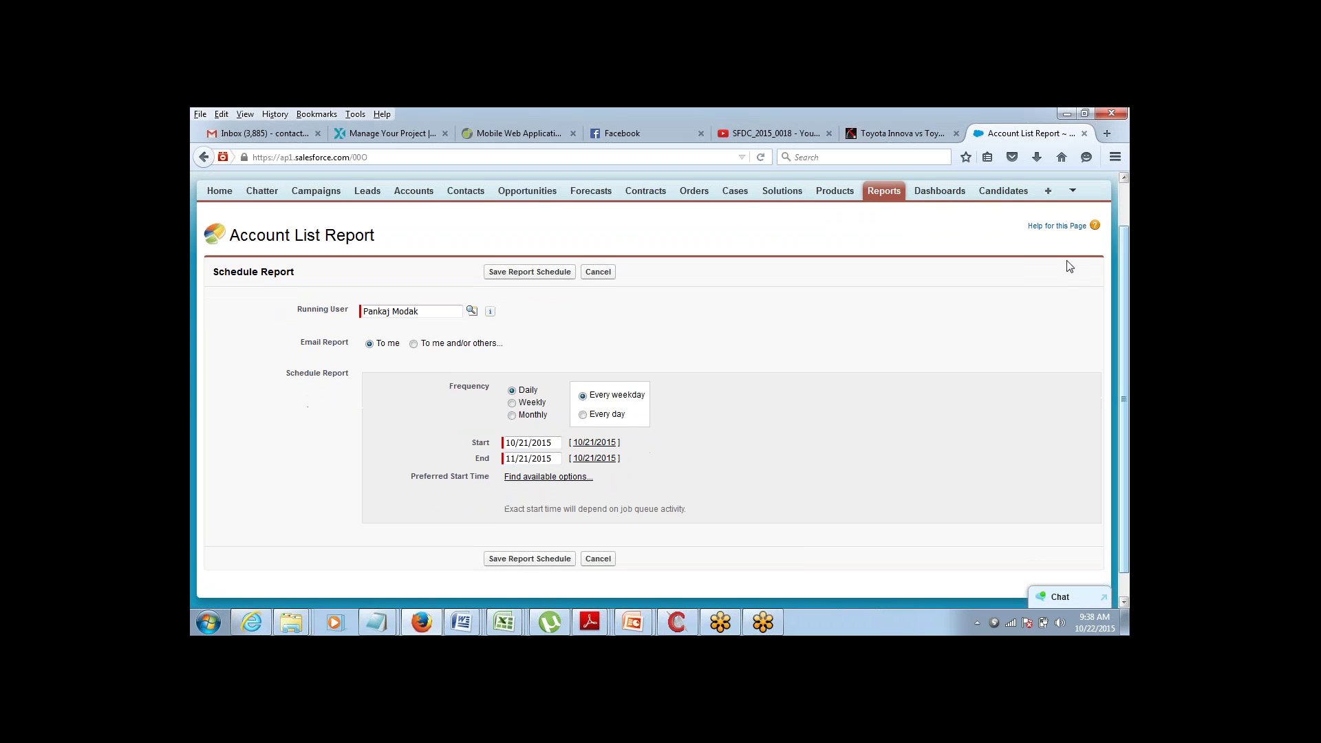
click(513, 408)
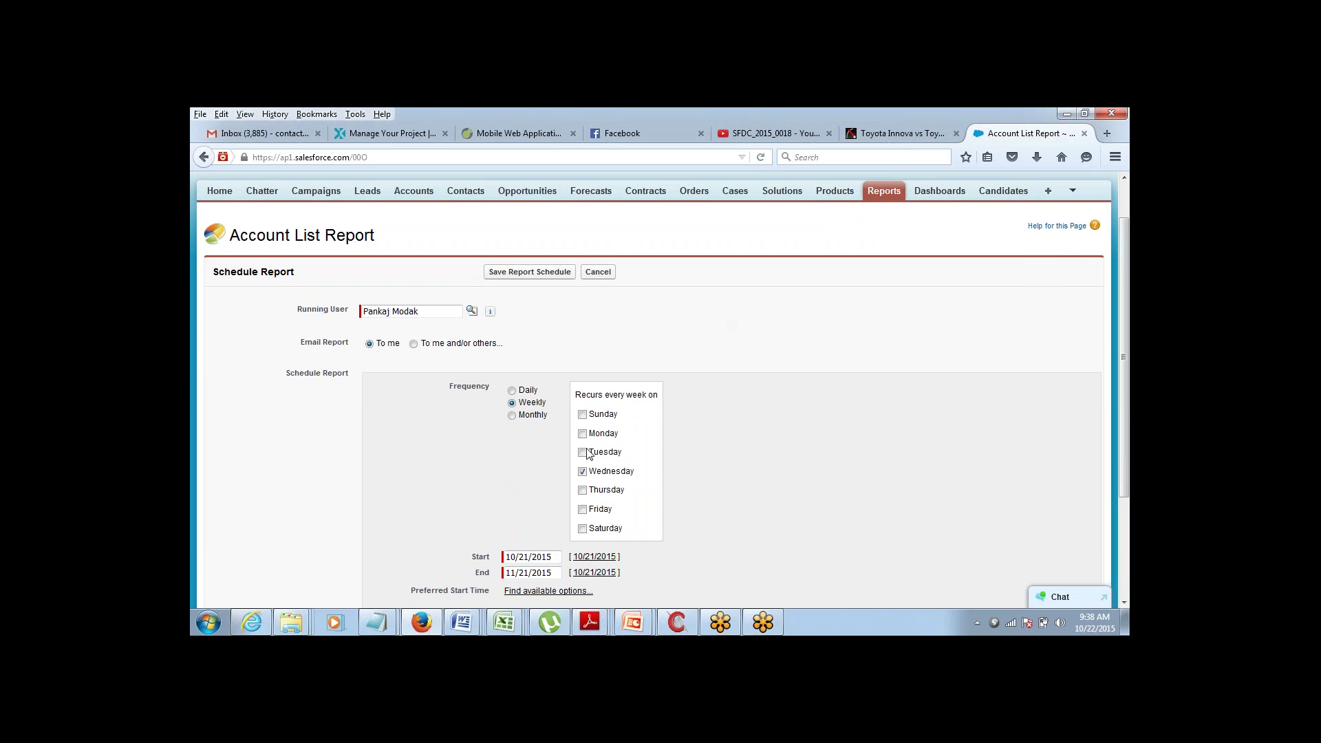
click(583, 473)
click(583, 434)
- Set the schedule end date to 12/31/2015 using the calendar picker
scroll(1121, 259, down, 1)
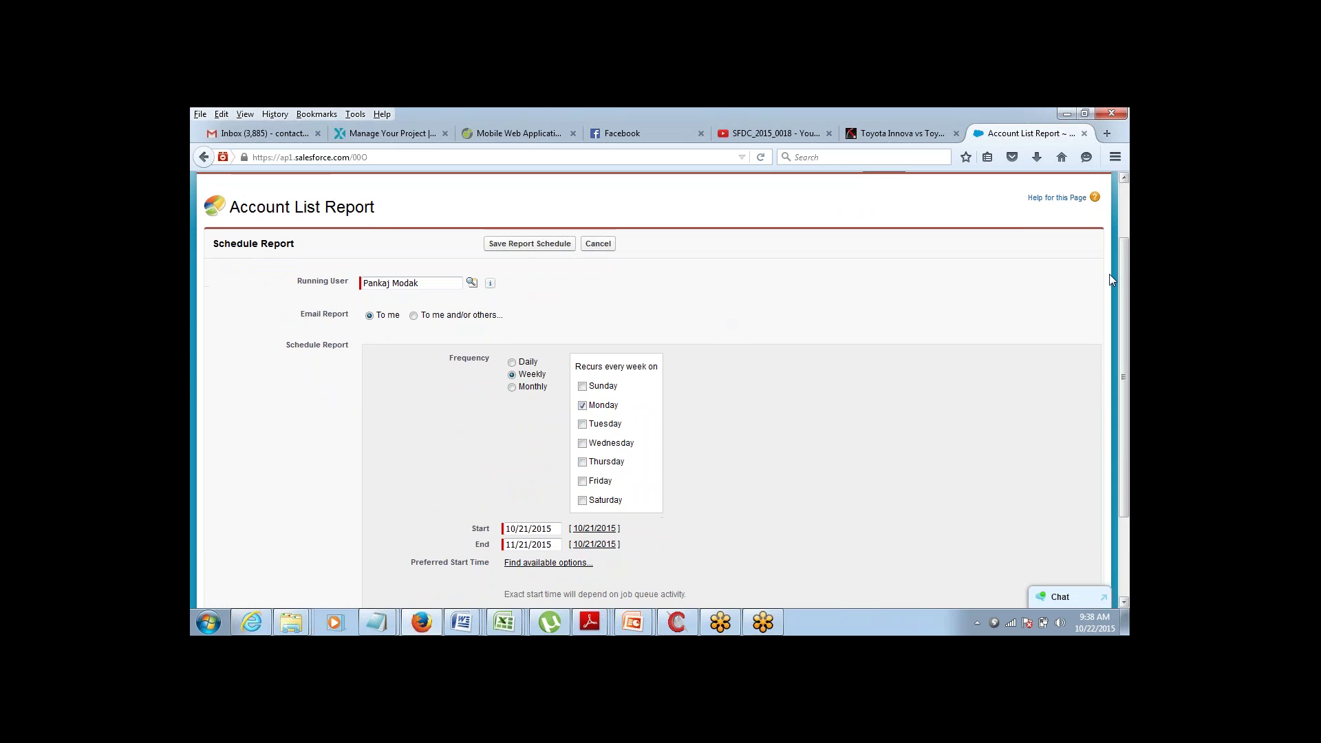
click(551, 544)
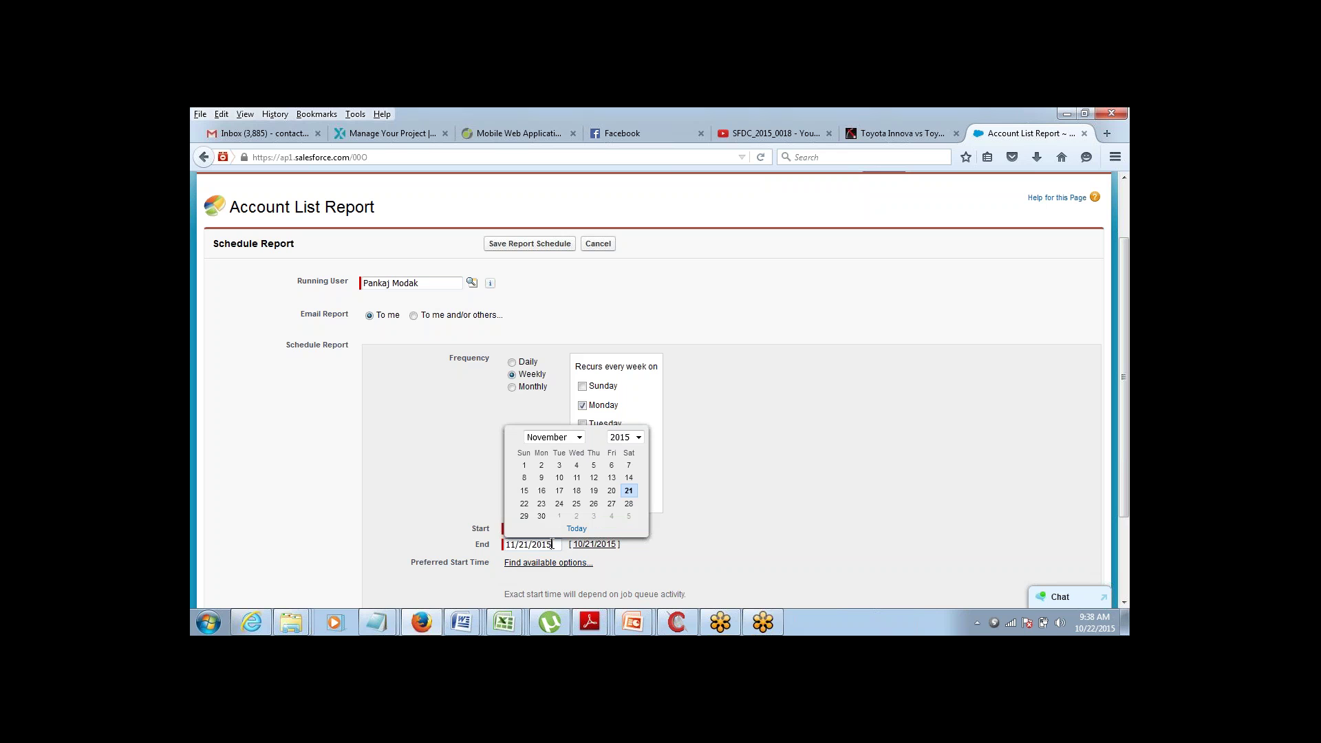
click(579, 437)
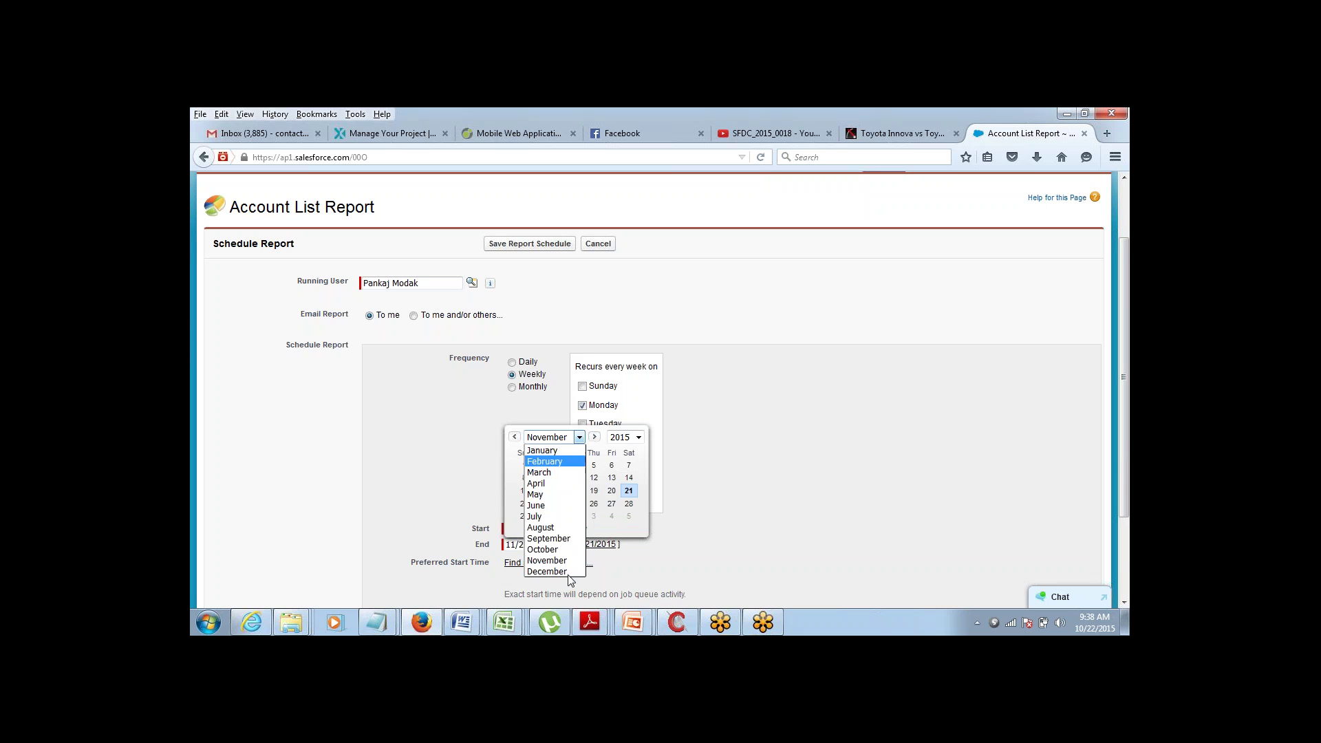
click(550, 572)
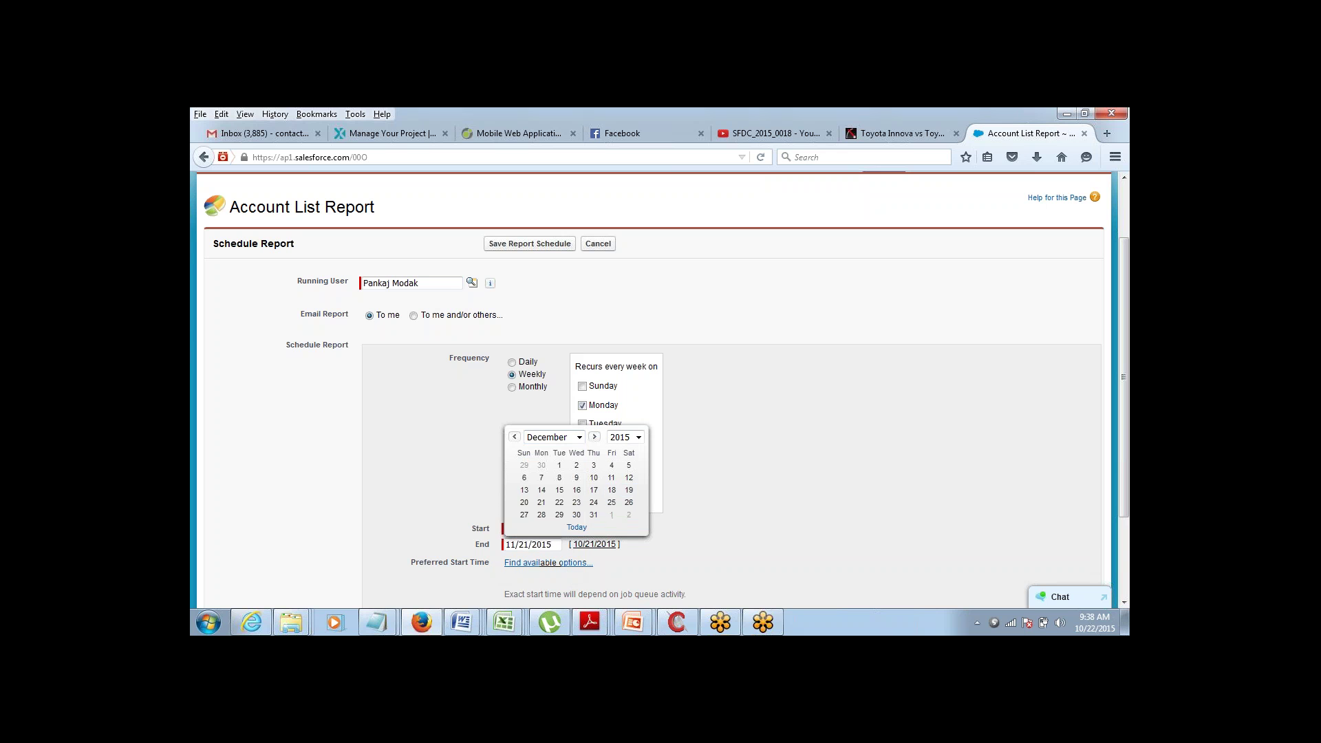
click(594, 517)
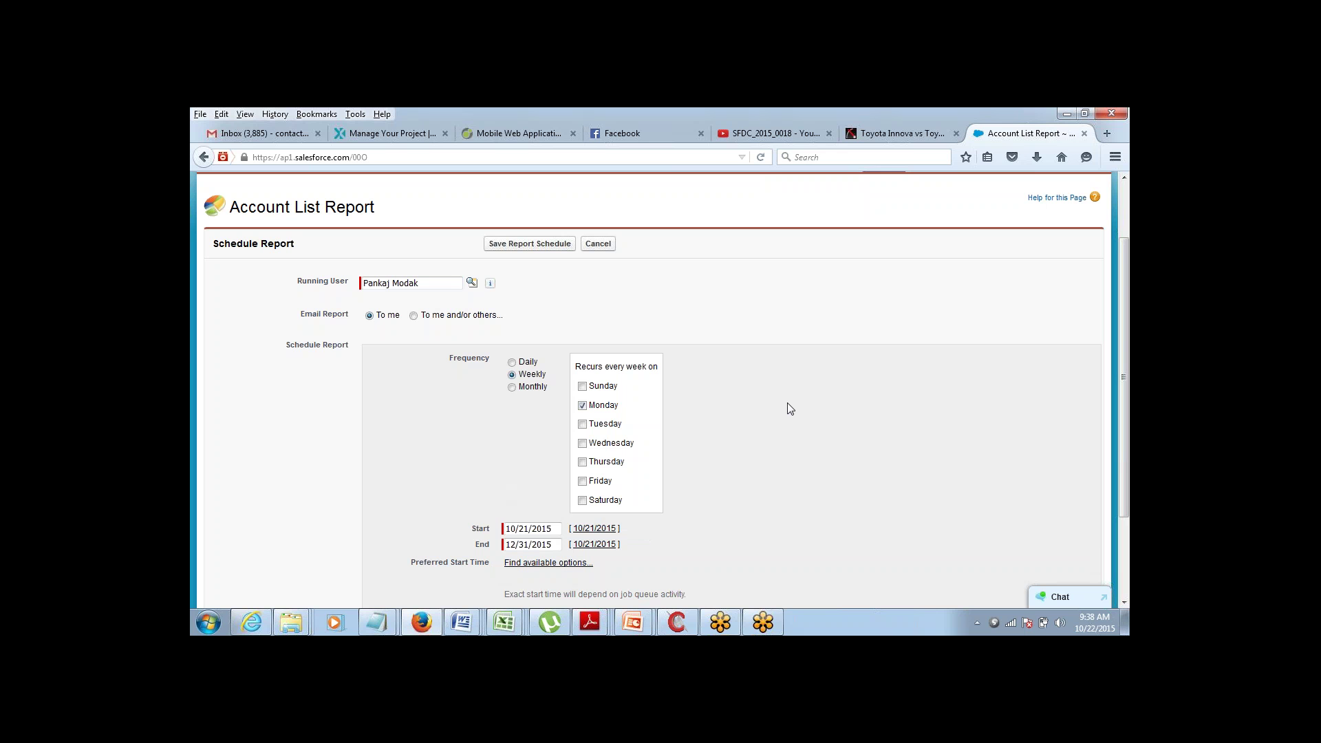
- Highlight the Running User and Email Report labels for emphasis
triple_click(351, 282)
click(529, 290)
drag(312, 313, 352, 324)
click(750, 327)
scroll(1100, 316, down, 3)
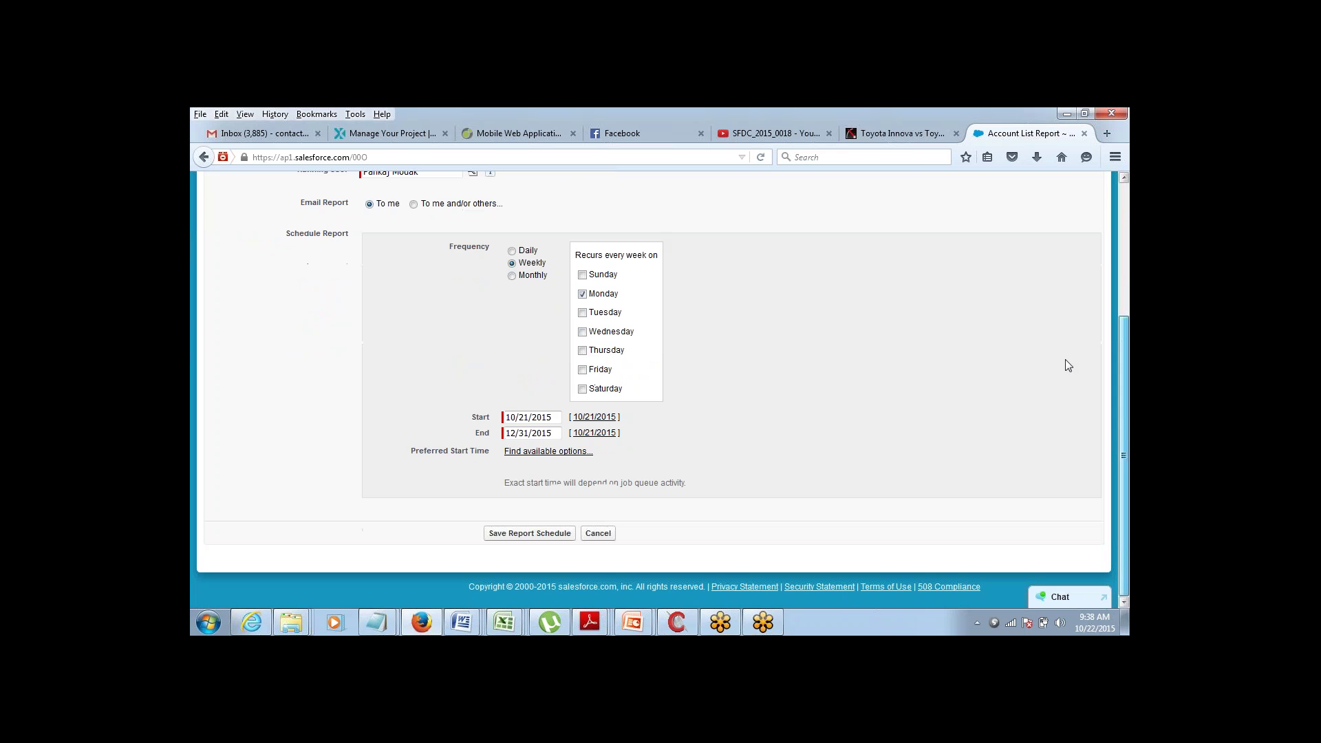
- Keep 2:00 PM as the preferred start time and save the weekly report schedule
click(558, 452)
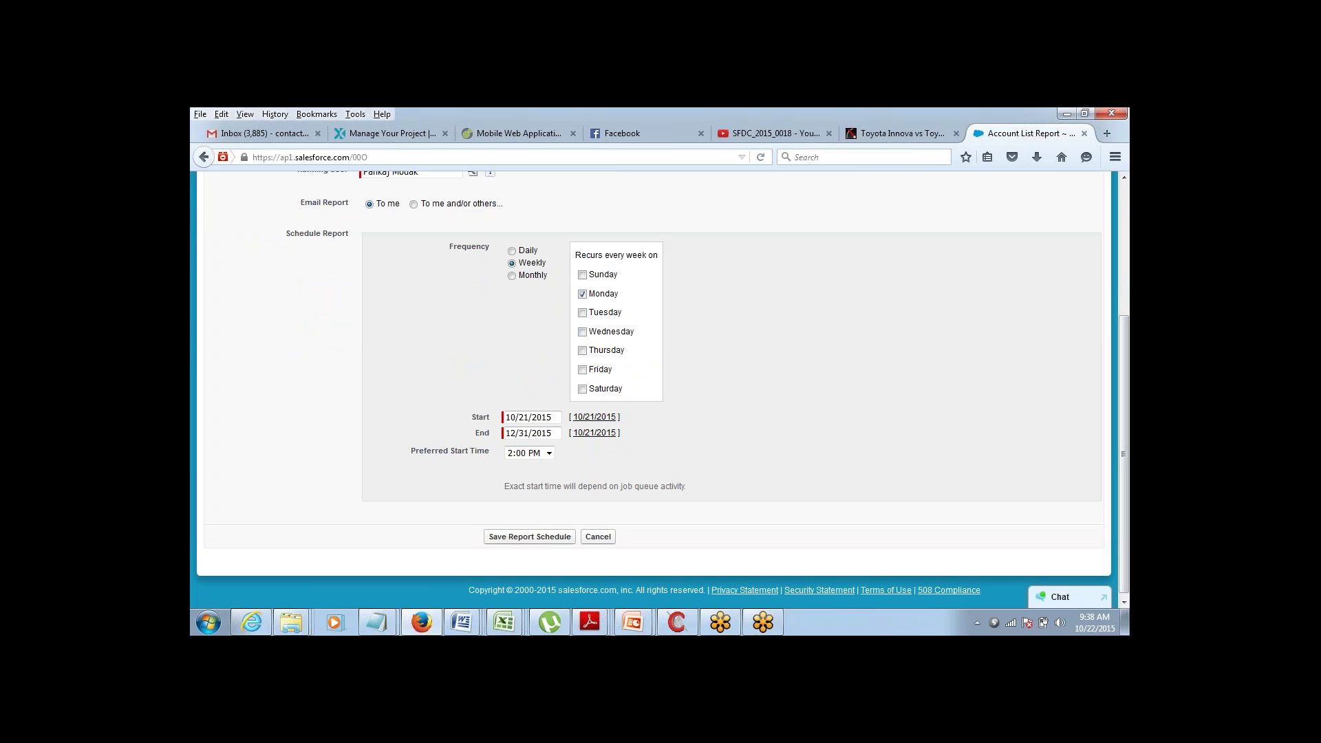
click(550, 453)
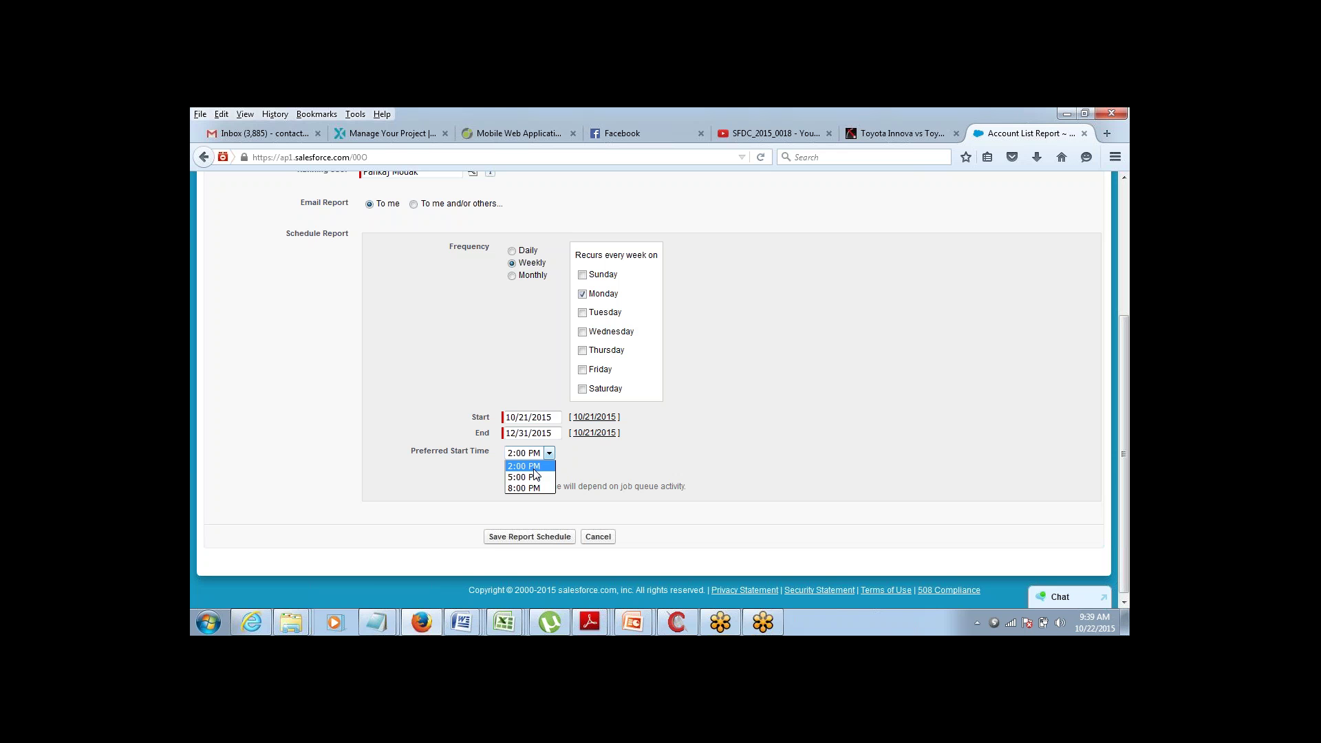
click(629, 468)
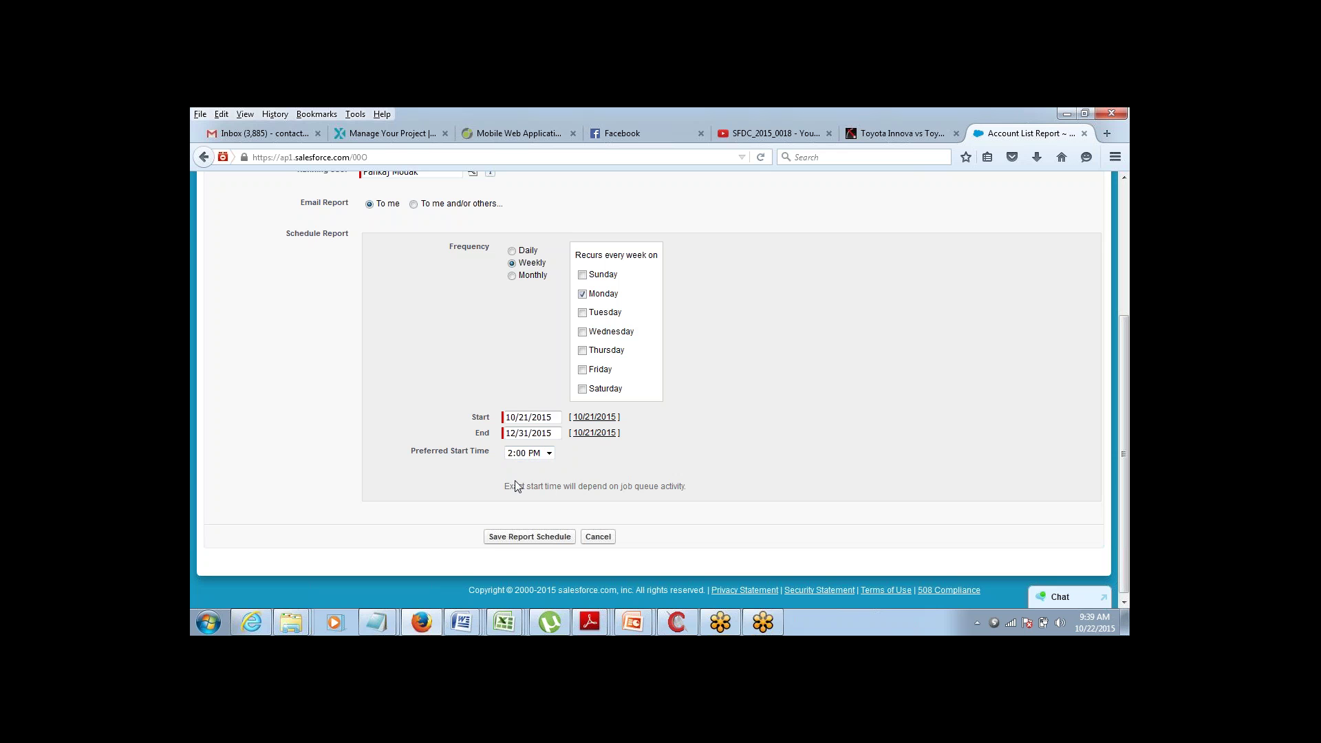
drag(507, 484, 619, 488)
click(691, 486)
click(534, 455)
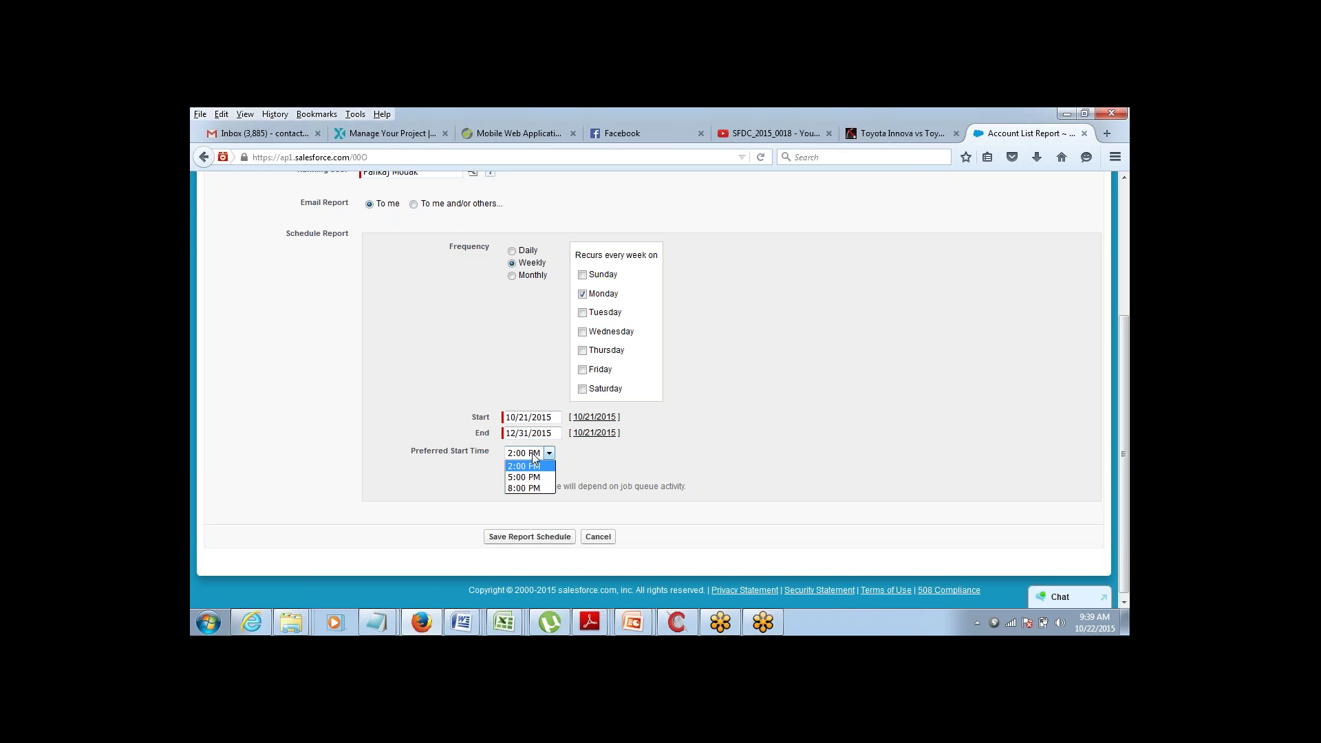
click(454, 487)
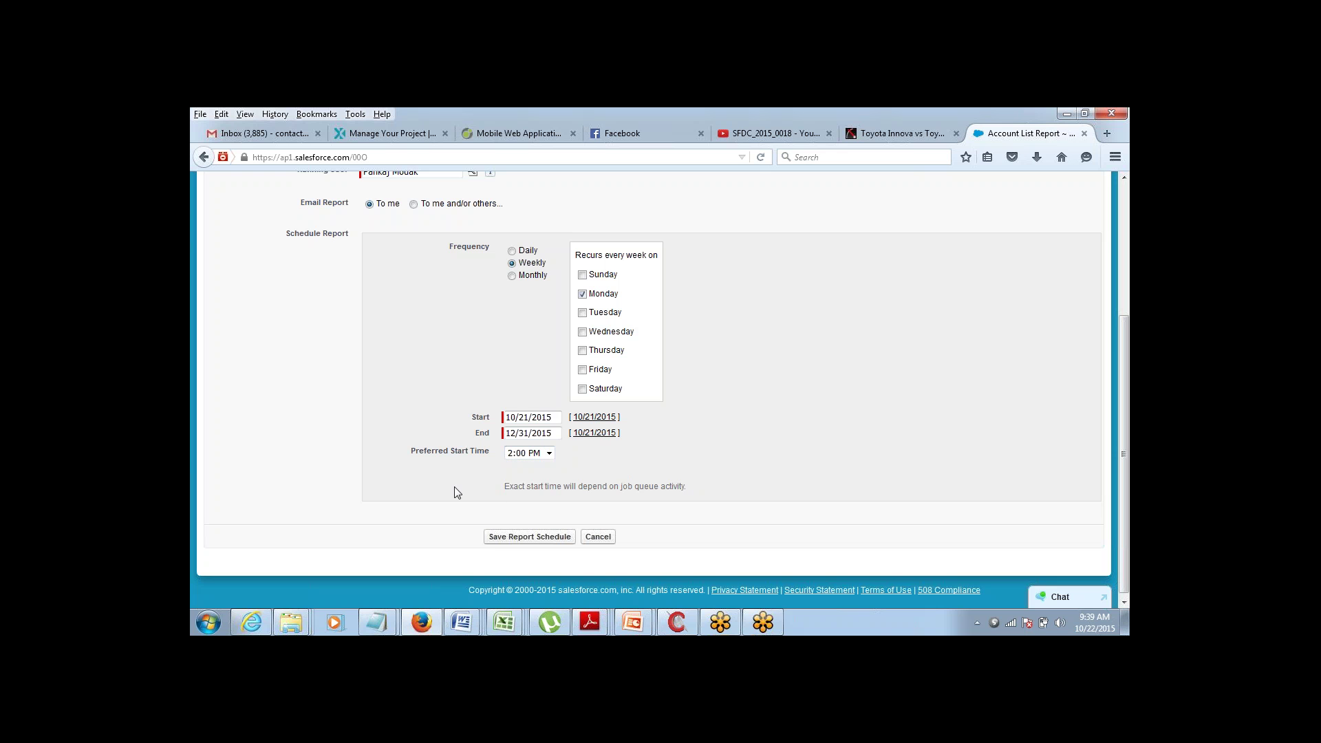
drag(505, 487, 662, 494)
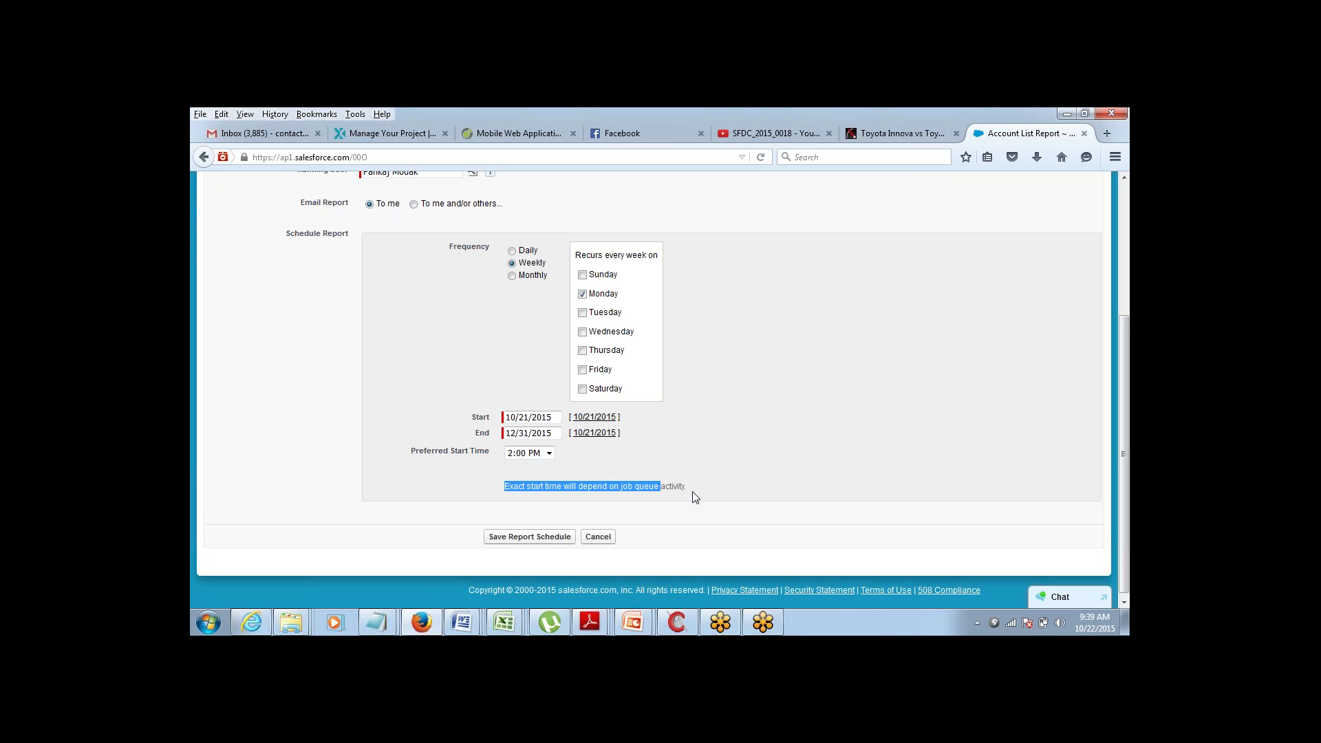
click(693, 497)
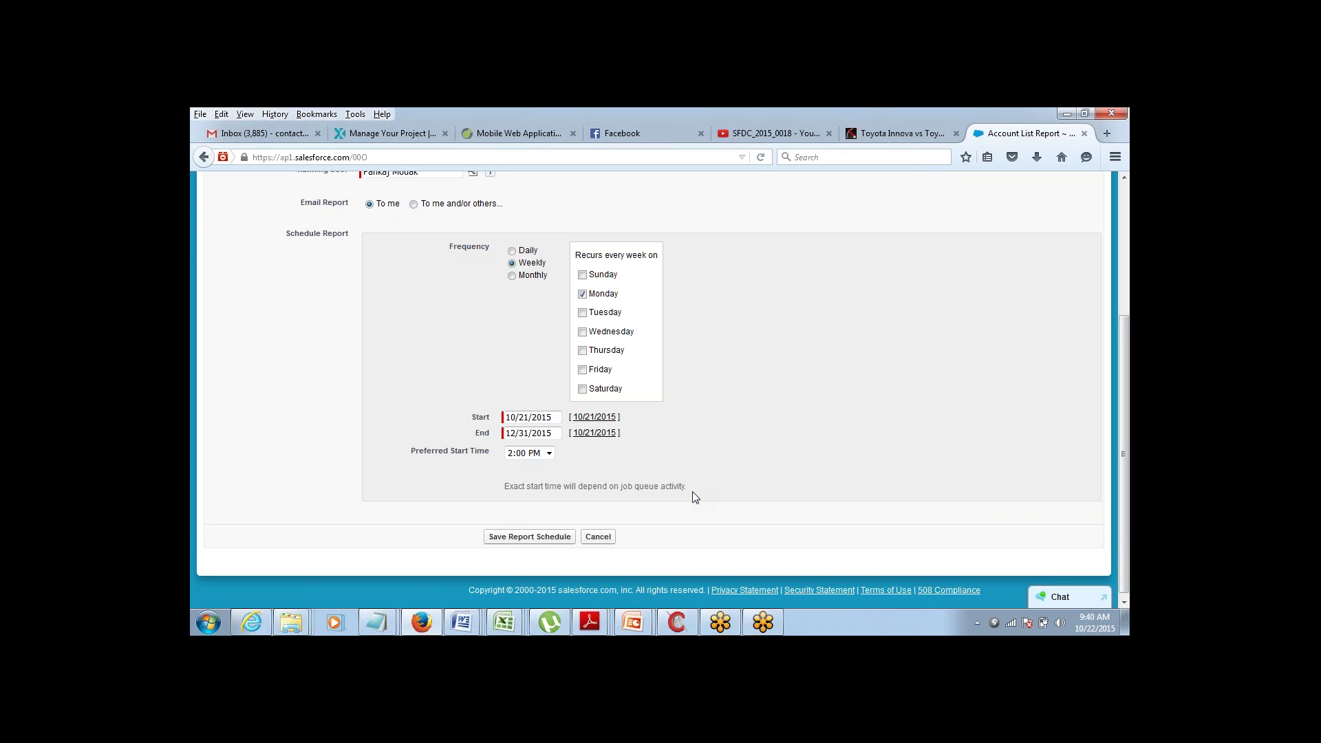
click(529, 537)
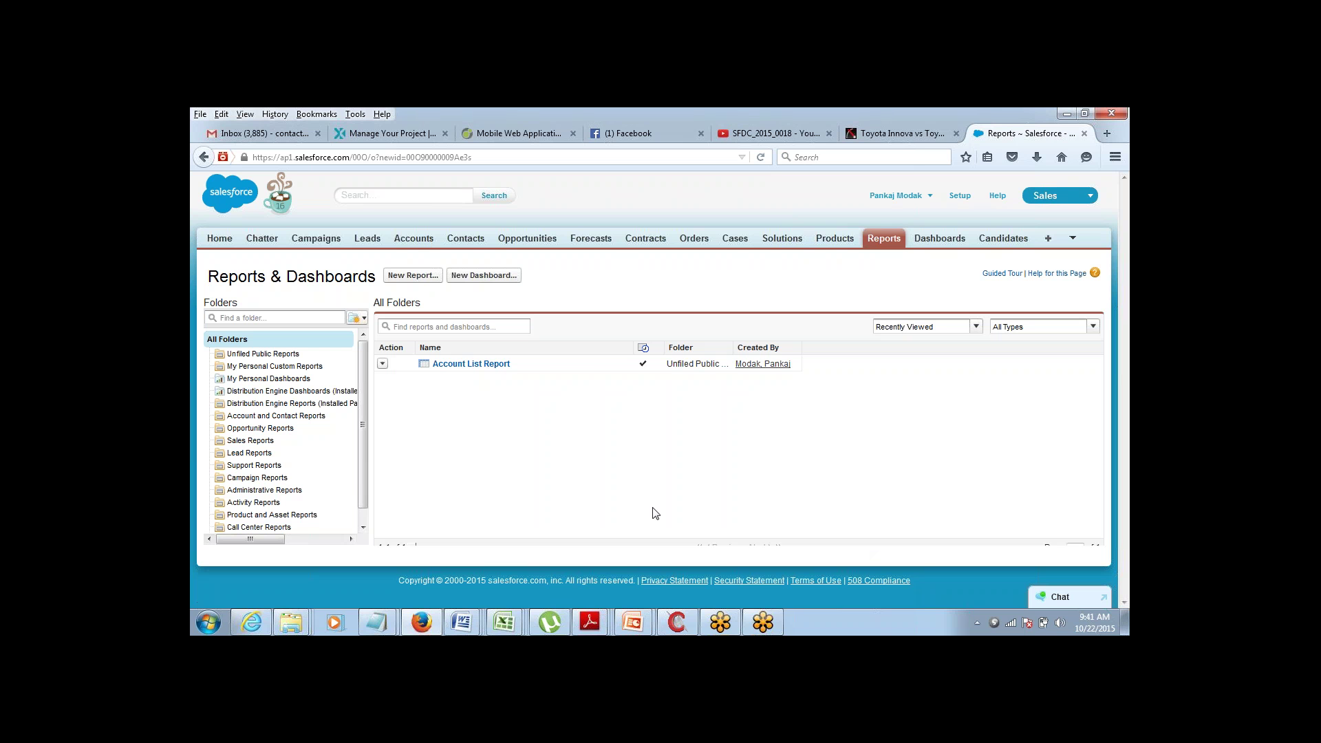
- Add a 'Joined Report:' heading to the Notepad notes, fix the capital O, and return to Salesforce
mouse_move(380, 621)
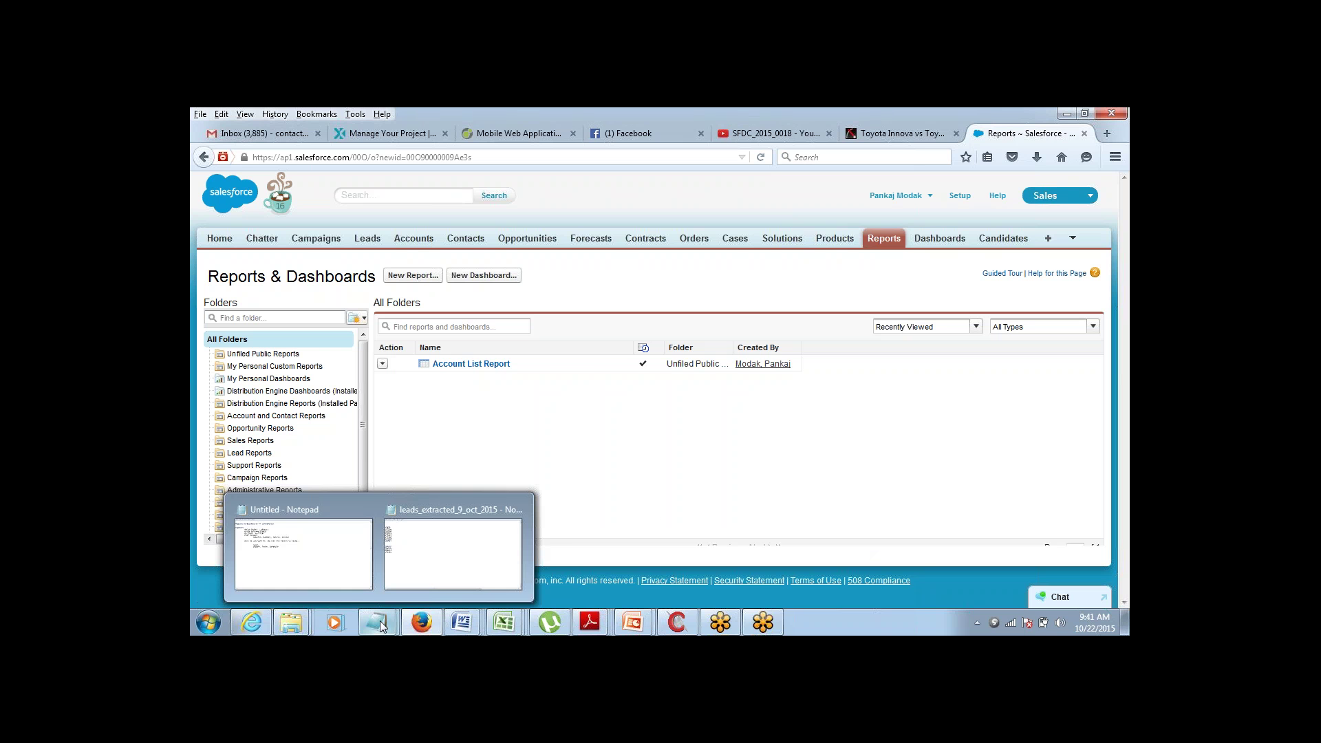
click(355, 585)
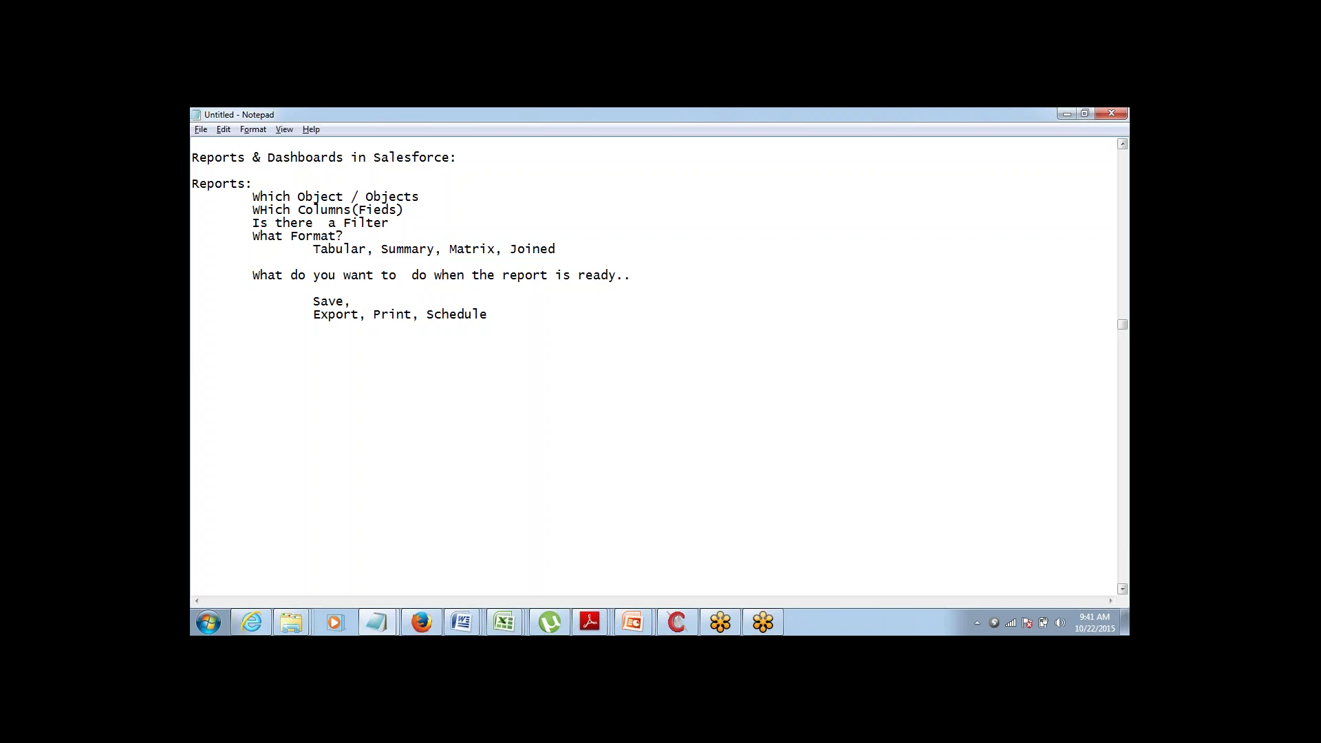
text(JOined)
text(Report:)
key(shift+Right)
text(o)
mouse_move(421, 622)
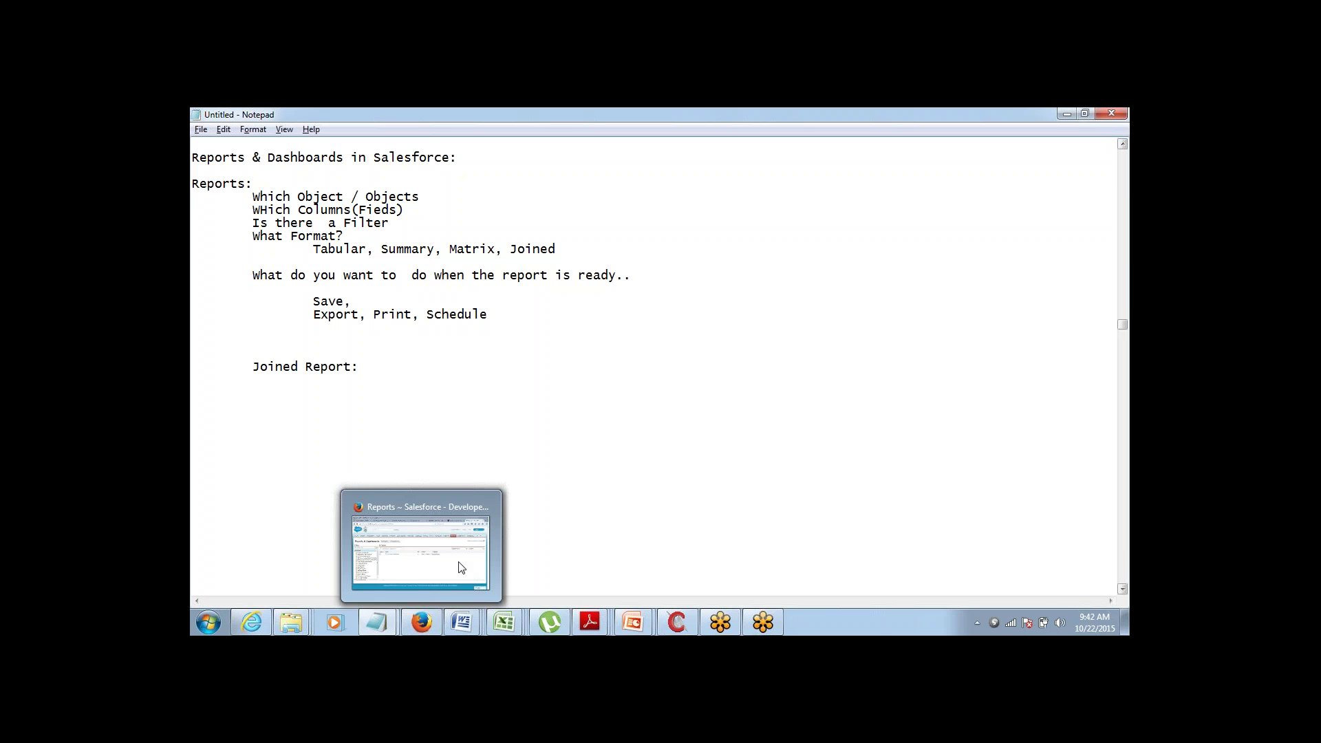
click(478, 547)
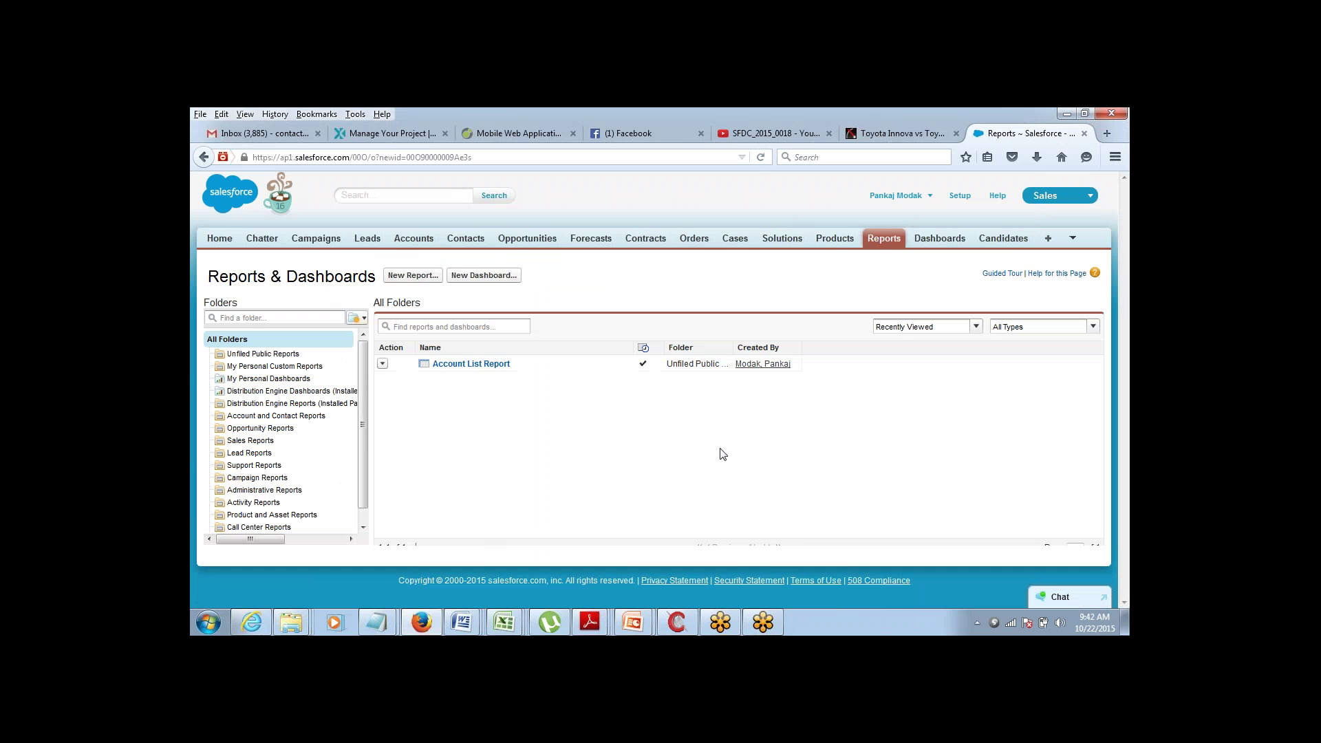
- Reload the Reports page and start a new report
click(886, 242)
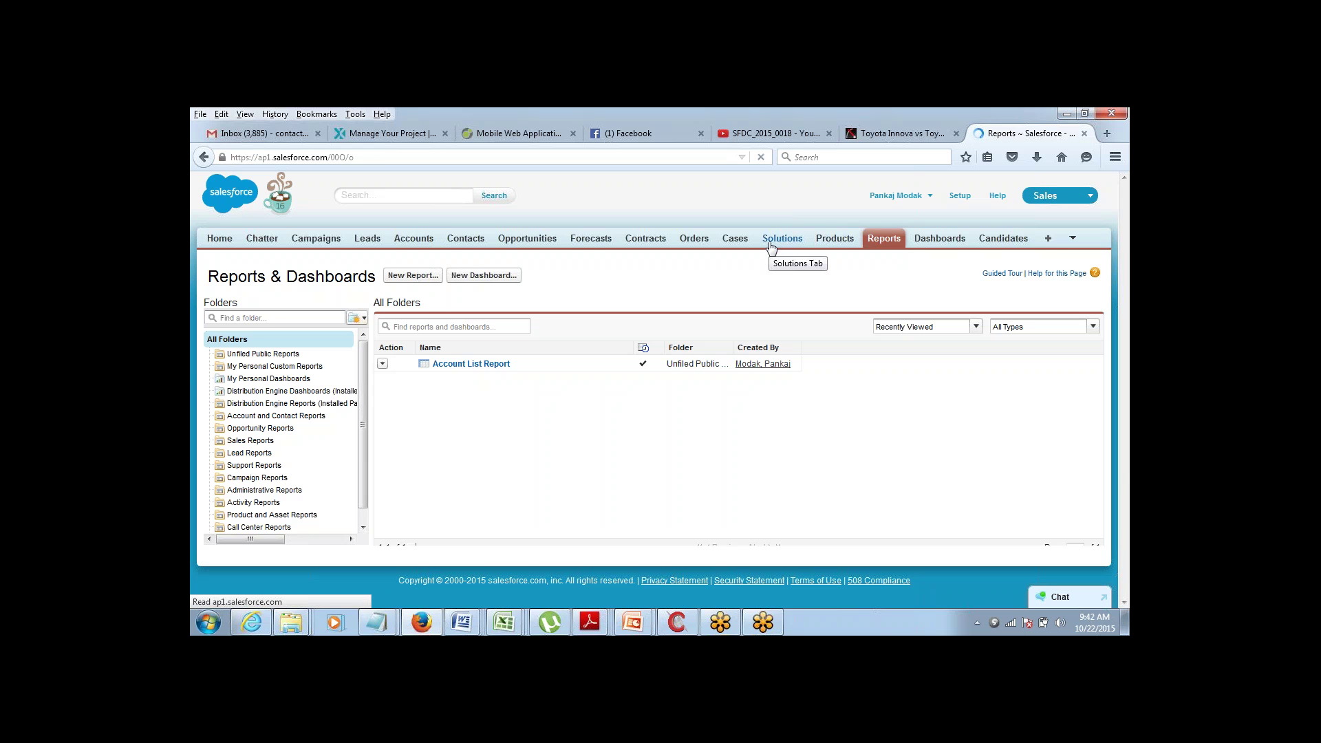
click(420, 275)
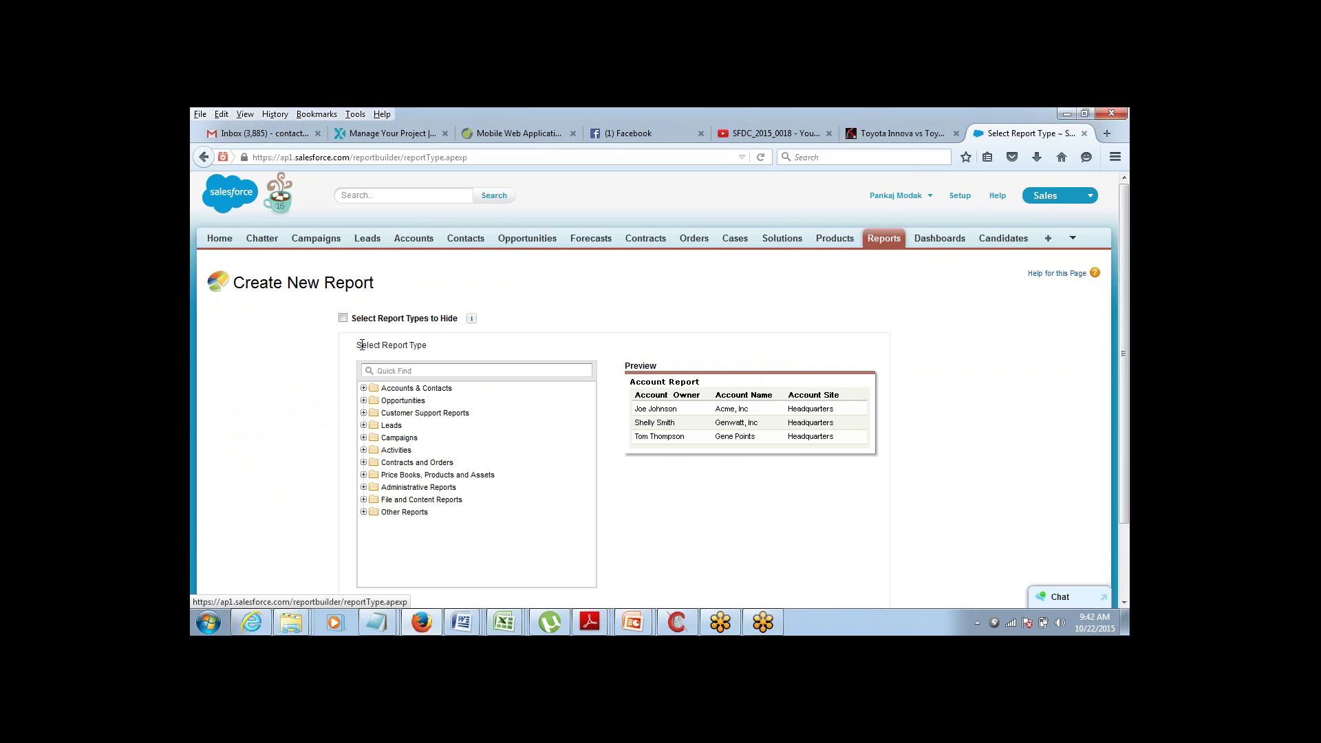
drag(362, 345, 434, 351)
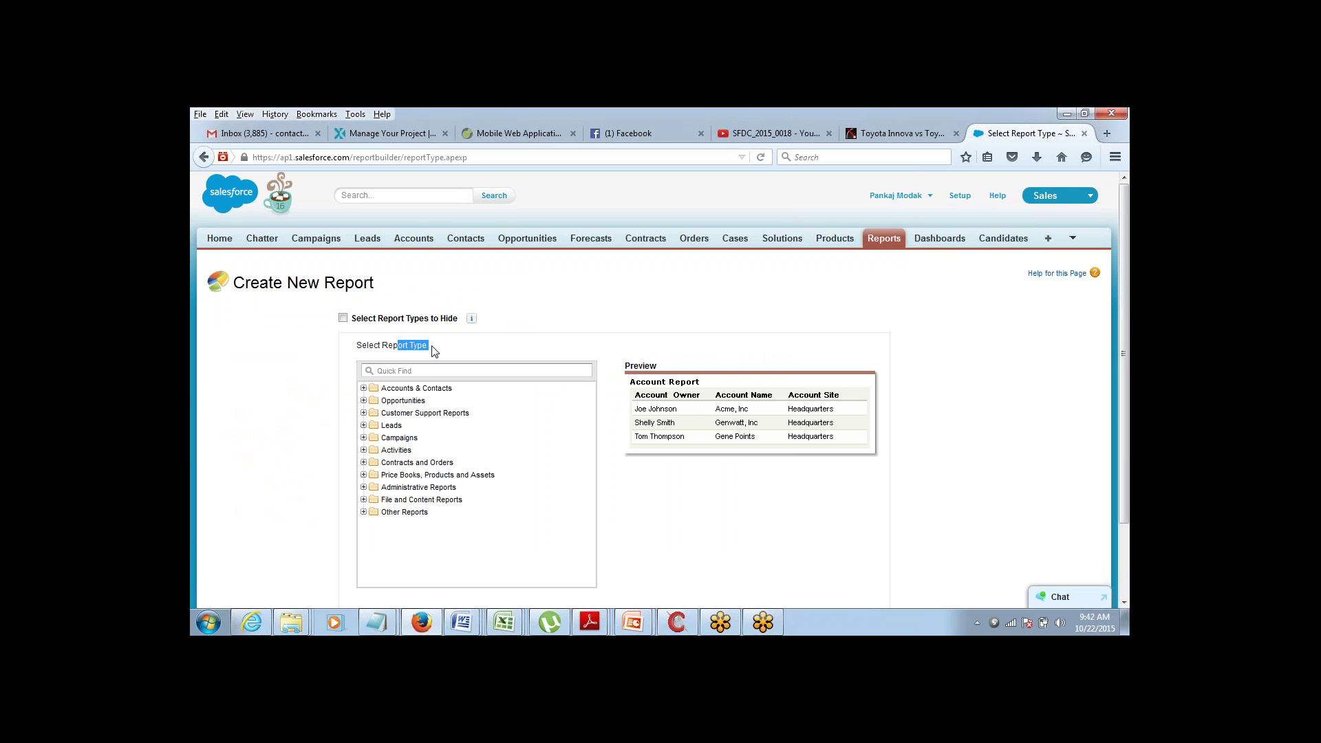
- Compare report types under Accounts & Contacts and select Contacts & Accounts
click(363, 389)
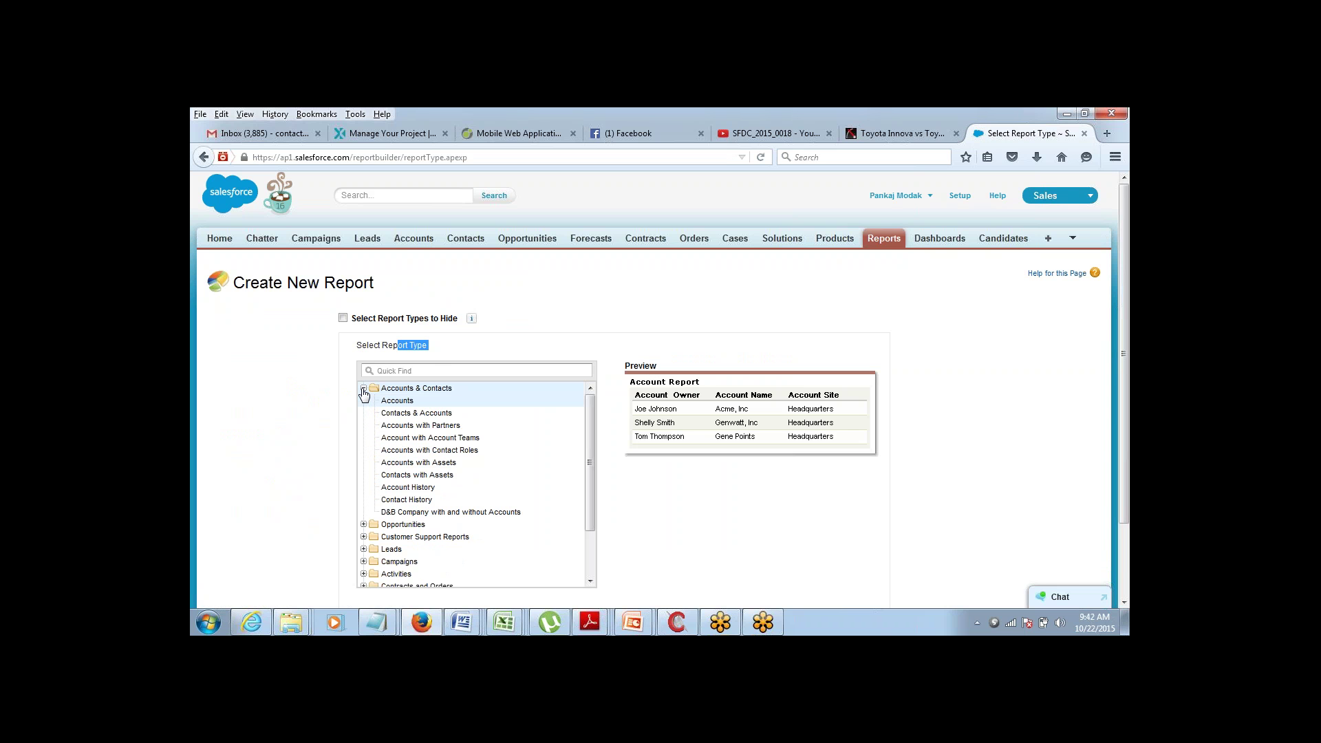
click(397, 415)
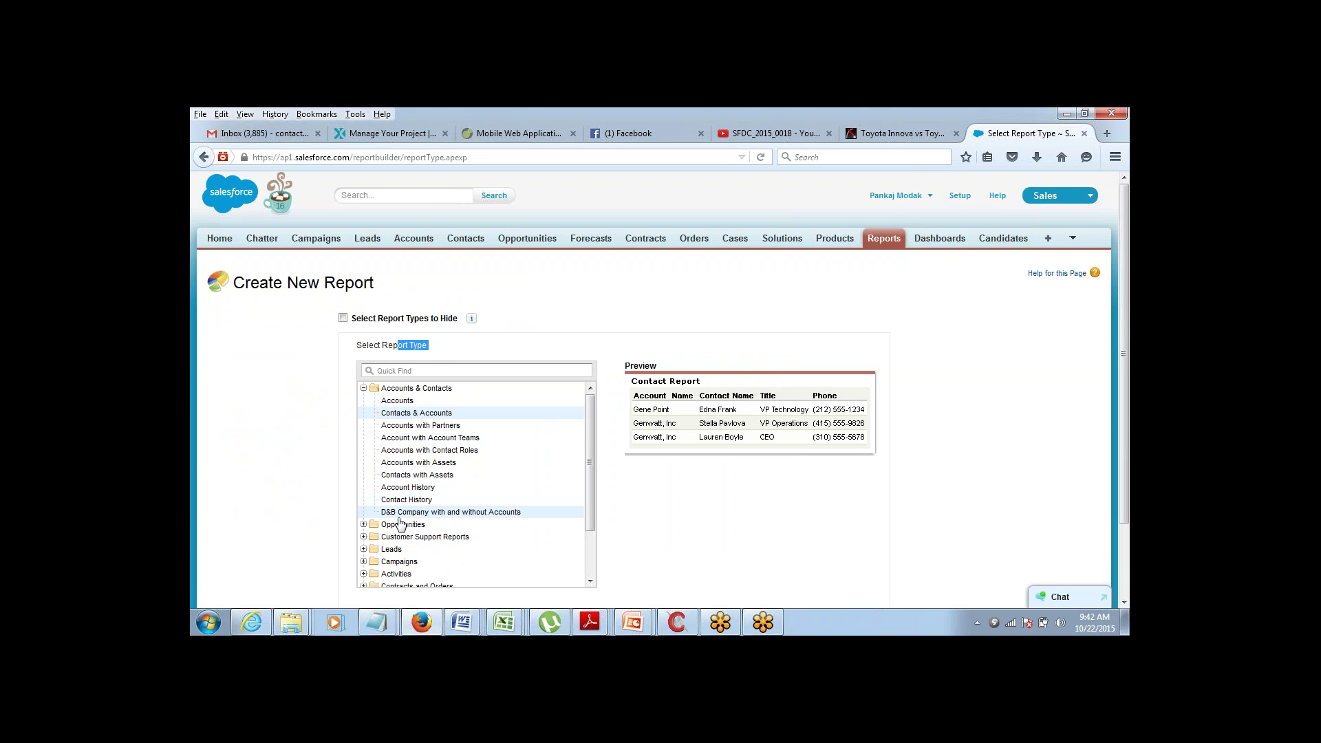
click(425, 426)
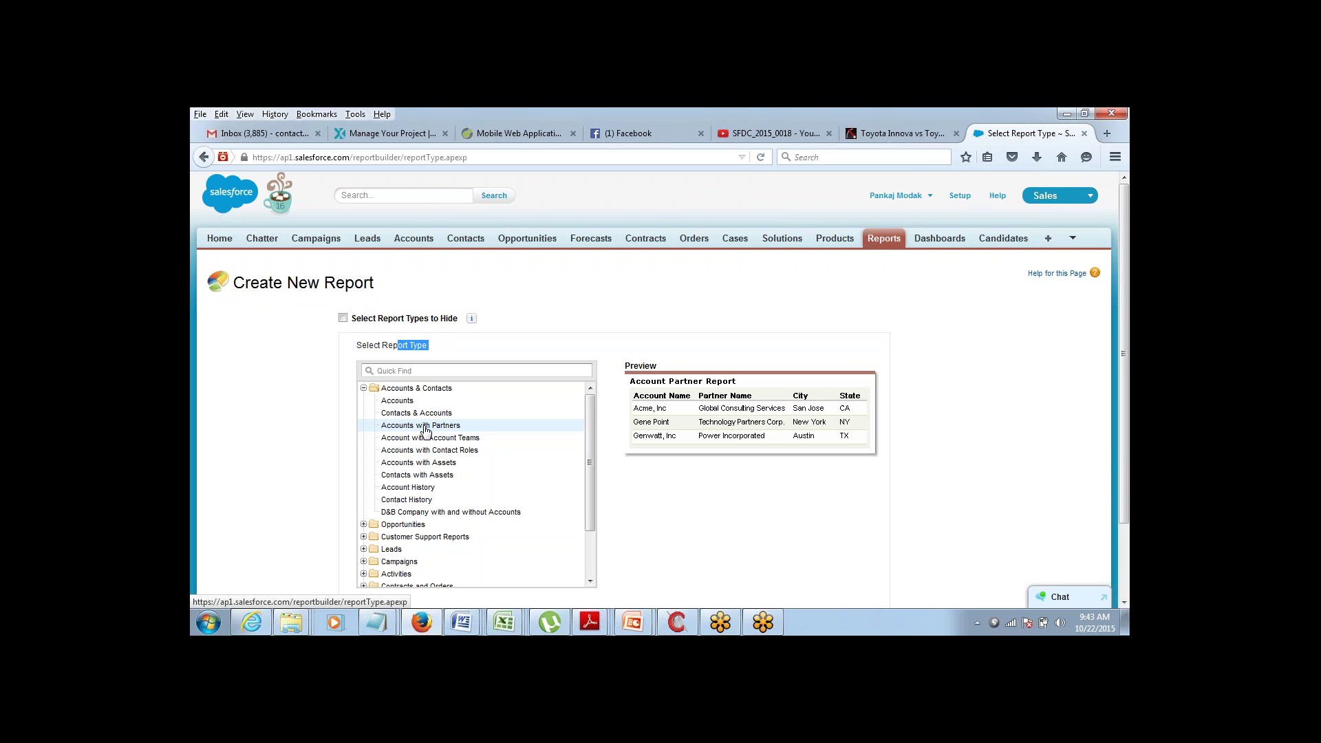
click(425, 428)
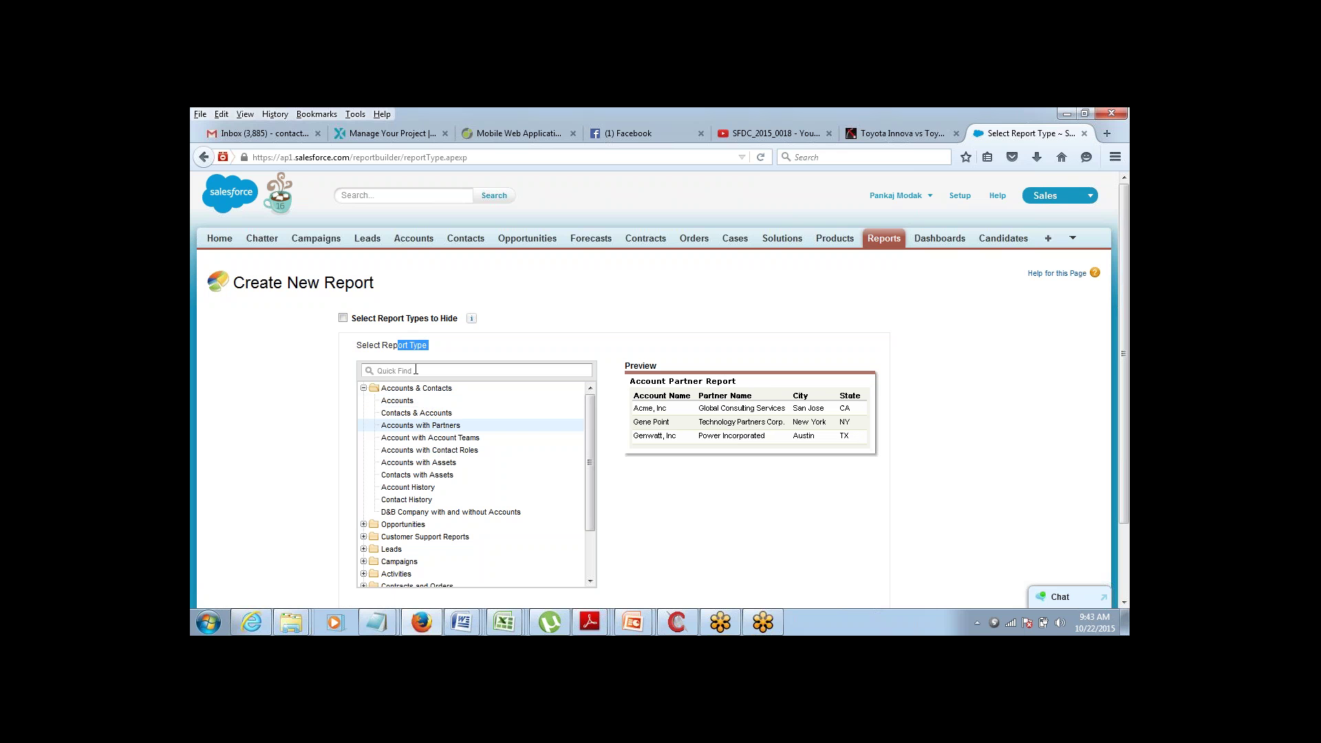
click(417, 415)
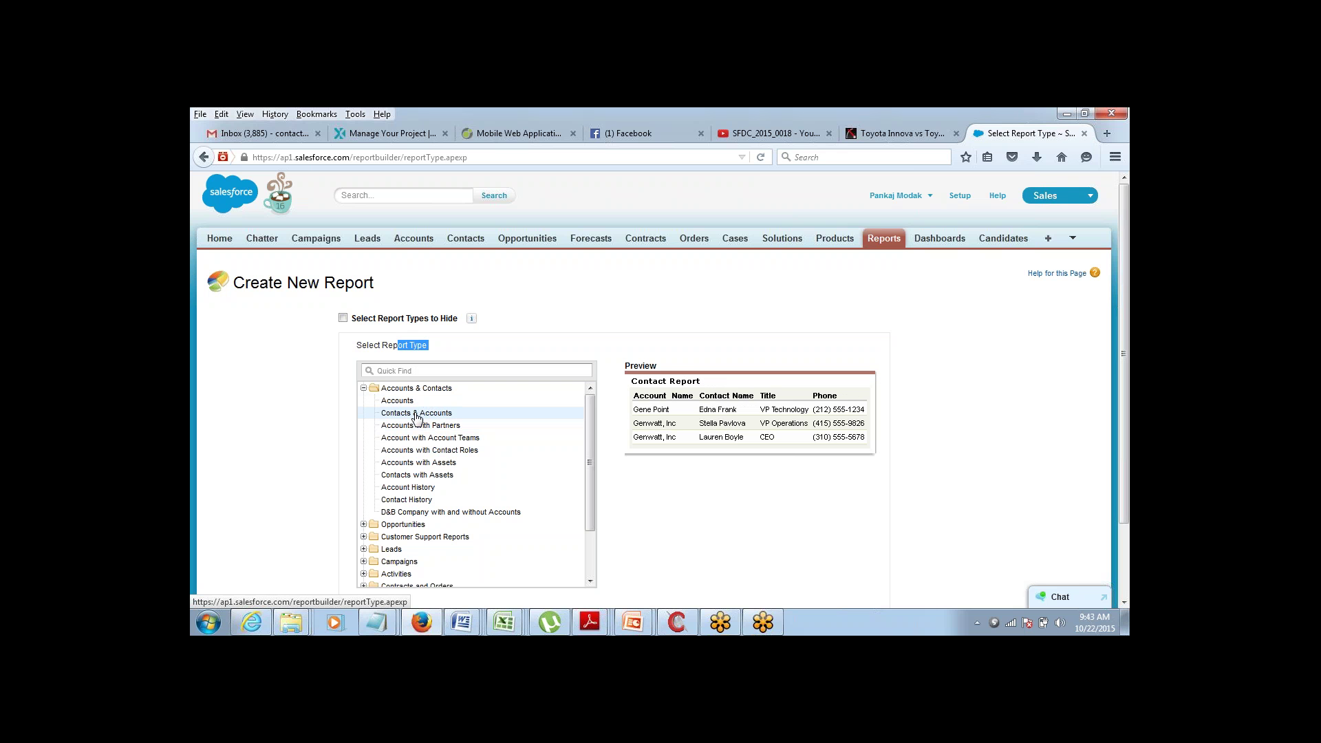
click(413, 402)
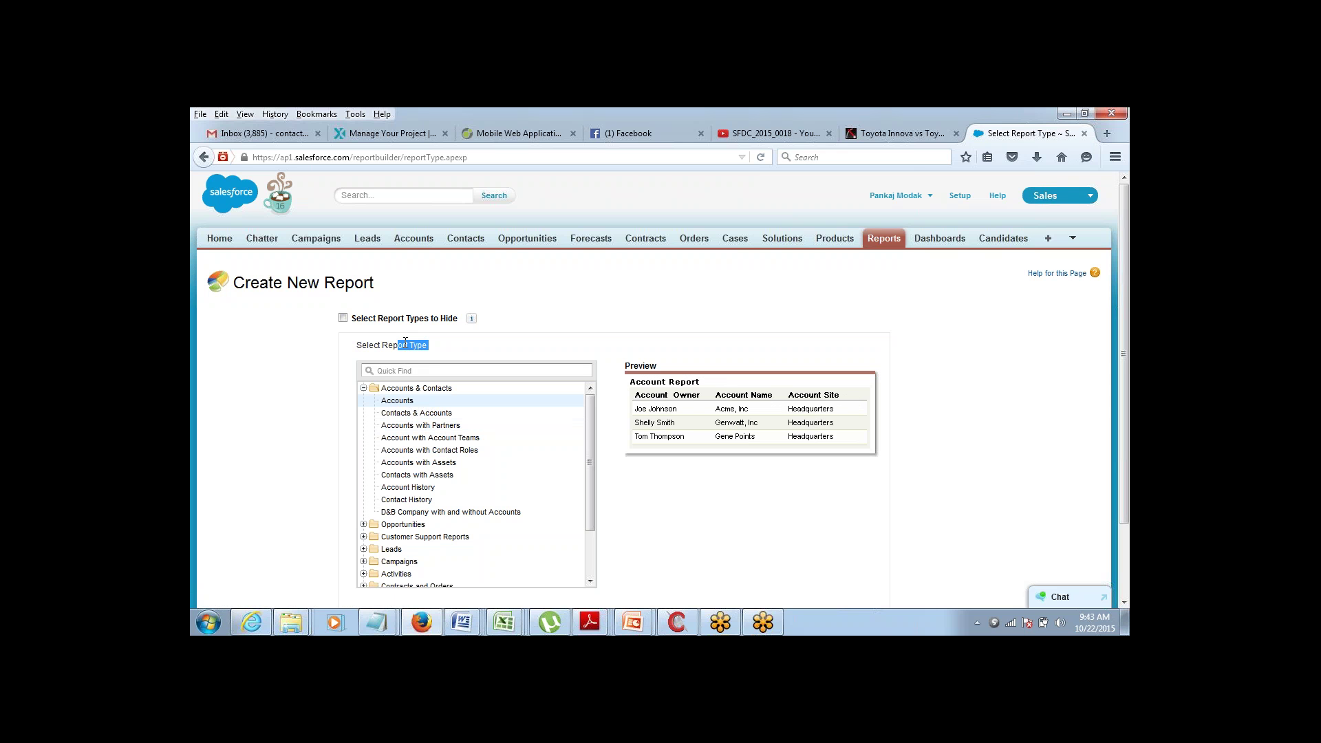
click(405, 342)
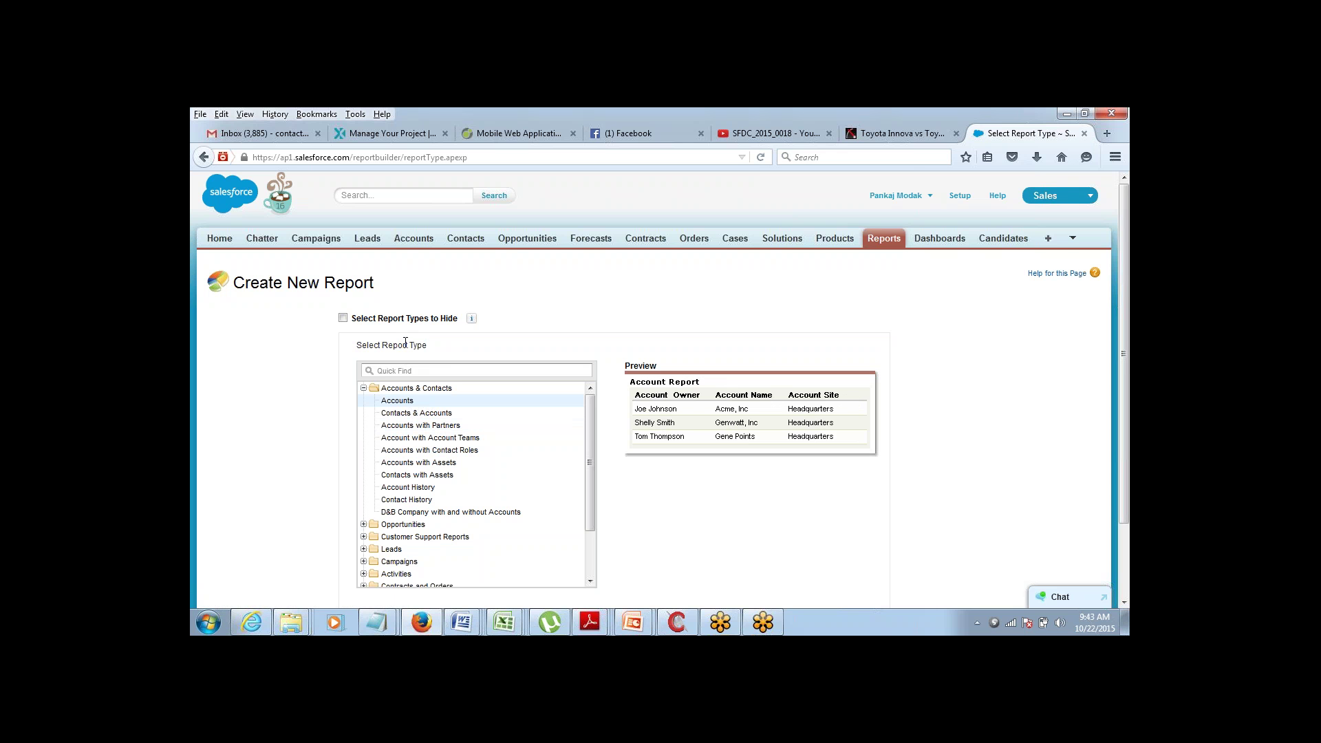
click(415, 415)
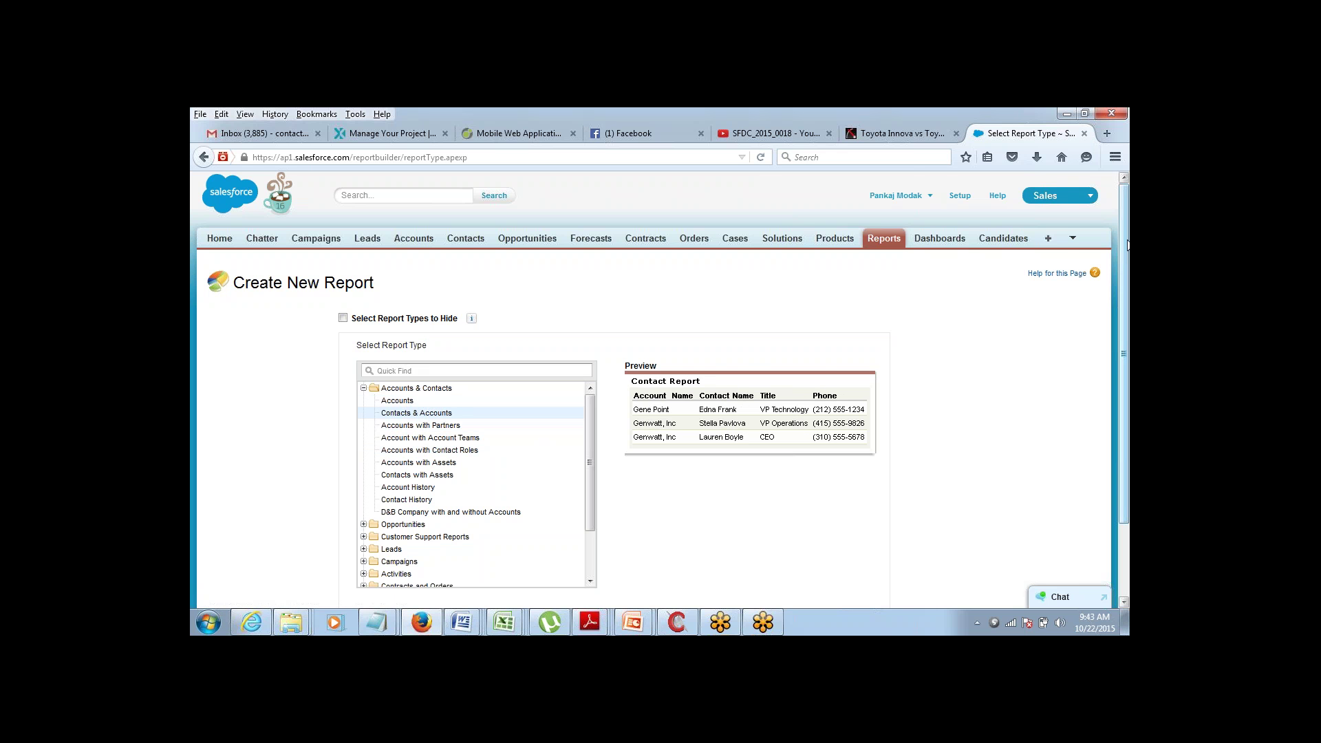
scroll(1122, 264, down, 2)
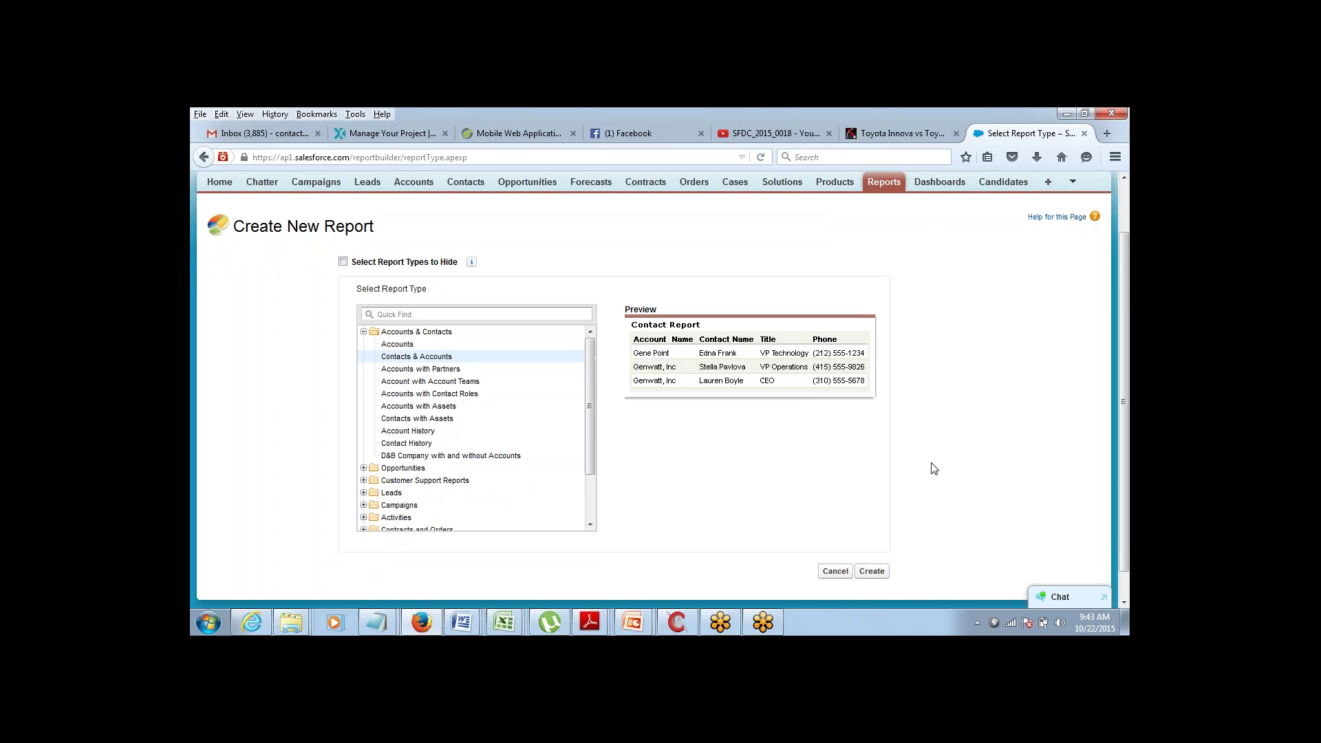
- Create the Contacts & Accounts report and set its date range to All Time
click(872, 574)
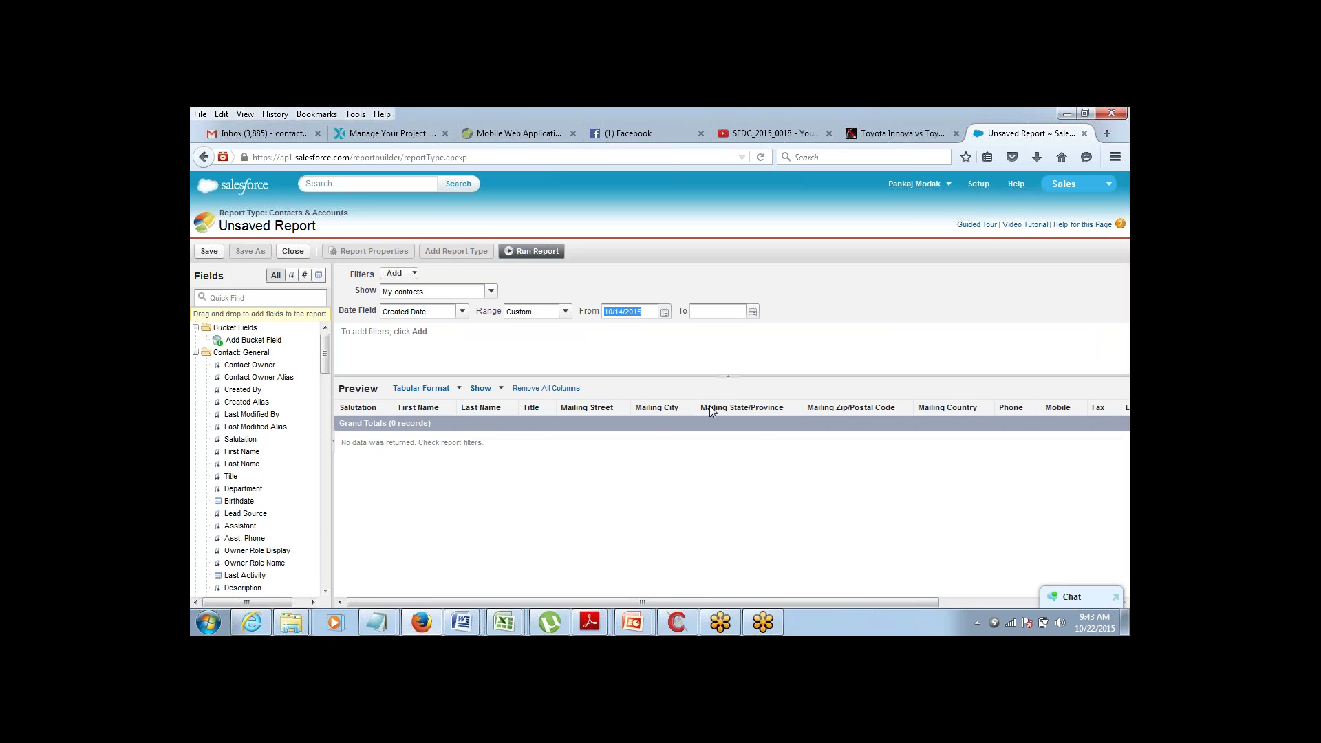
click(563, 314)
click(562, 327)
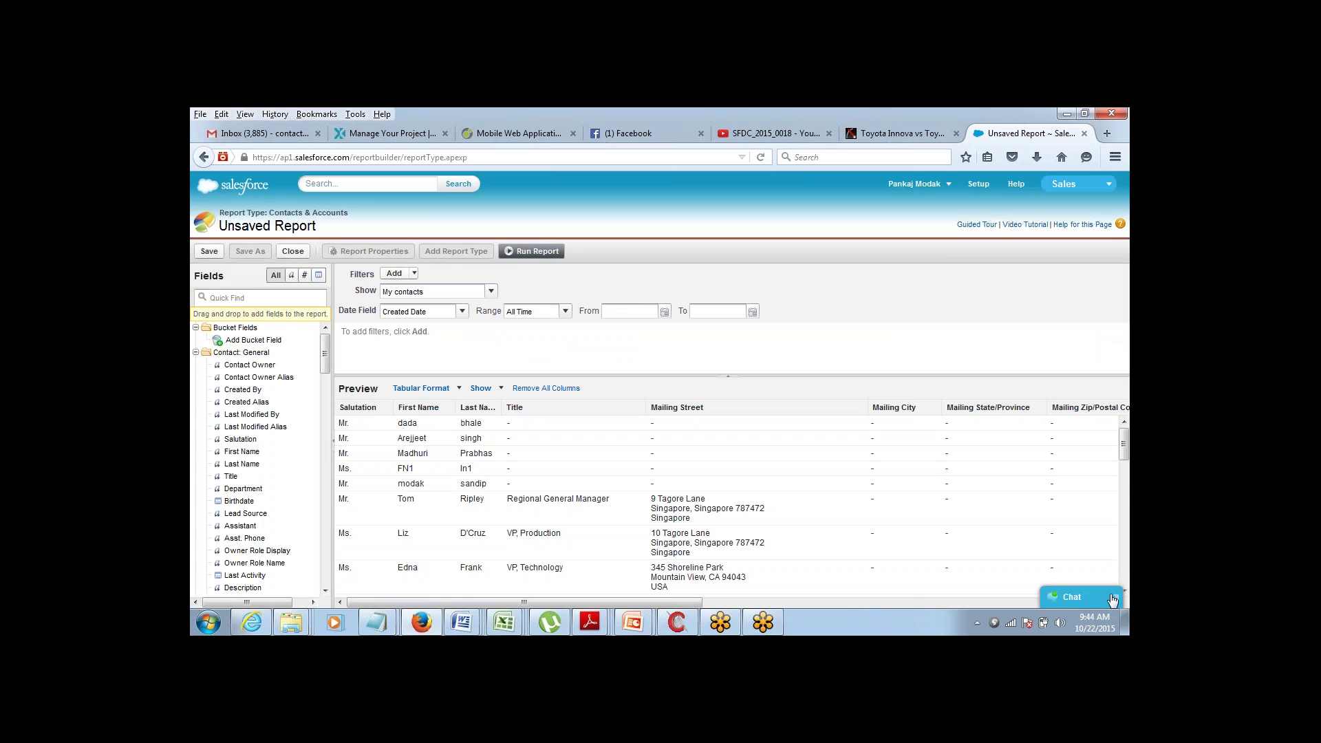
click(1115, 602)
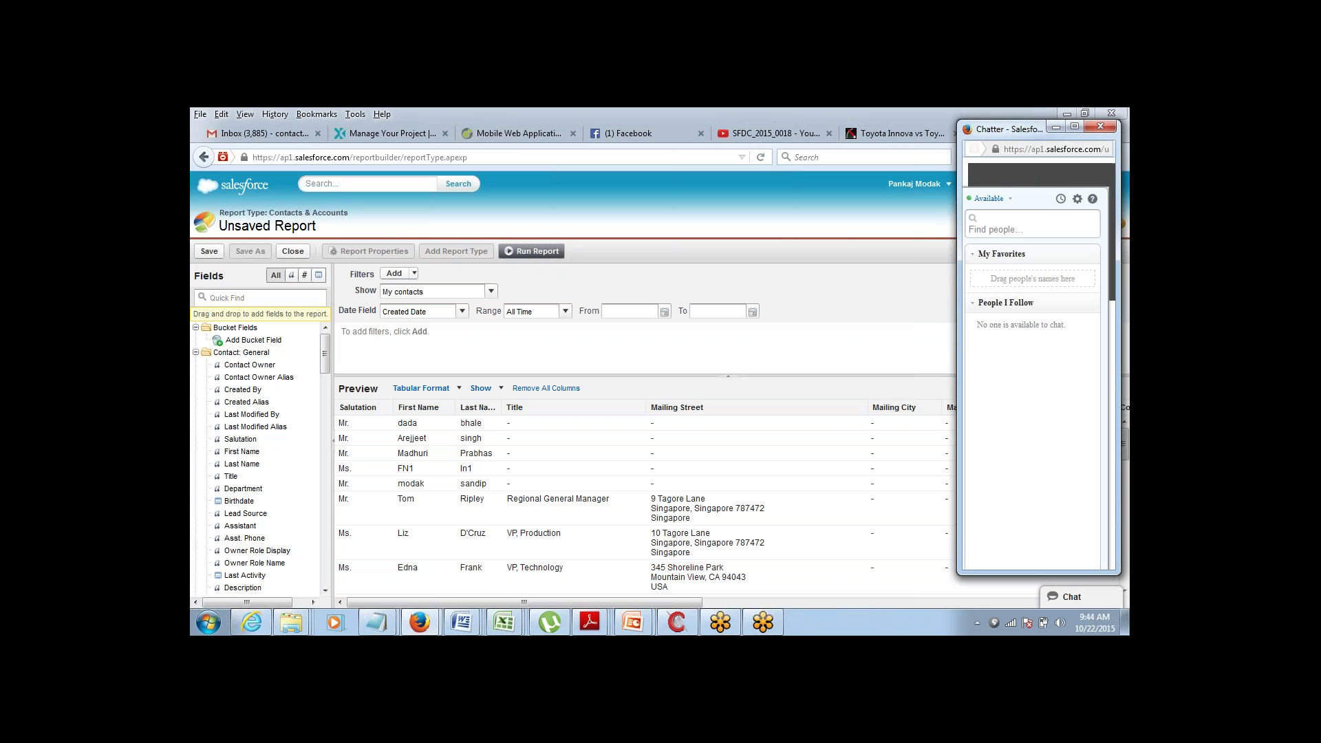
click(1103, 128)
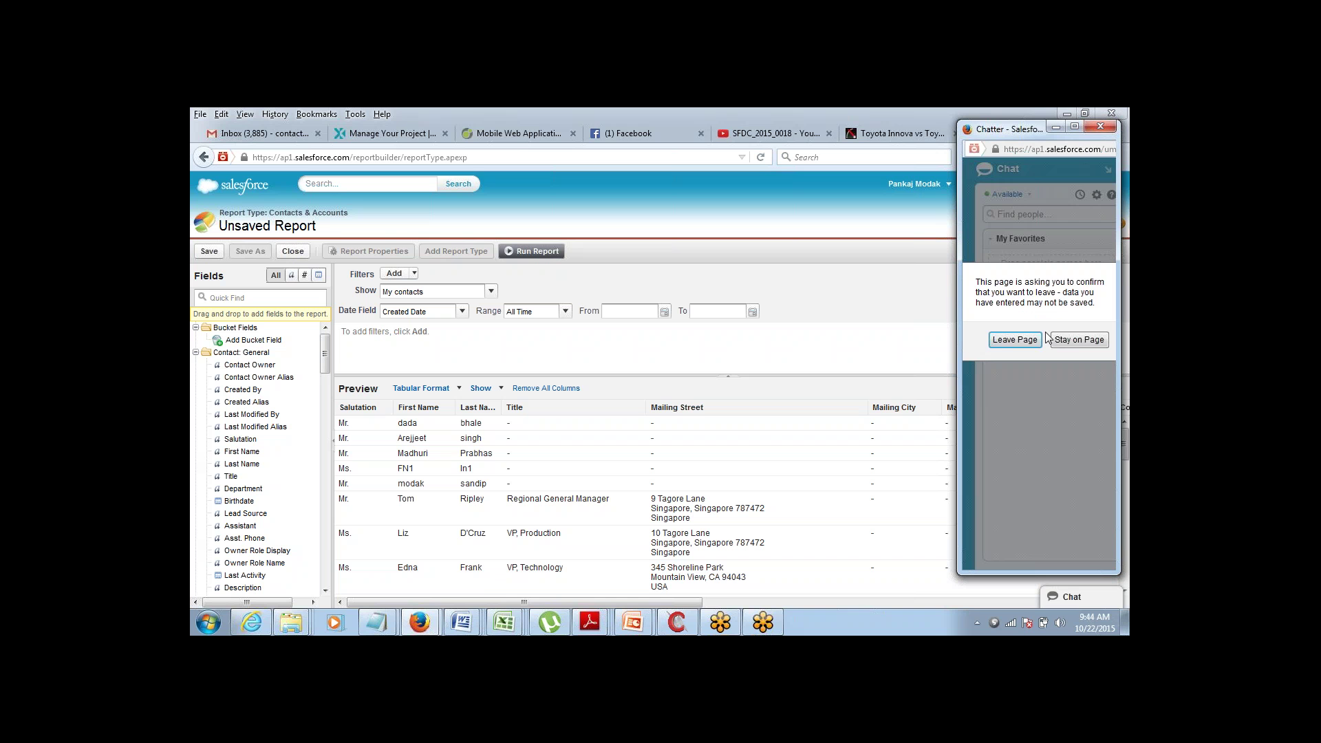
click(1057, 128)
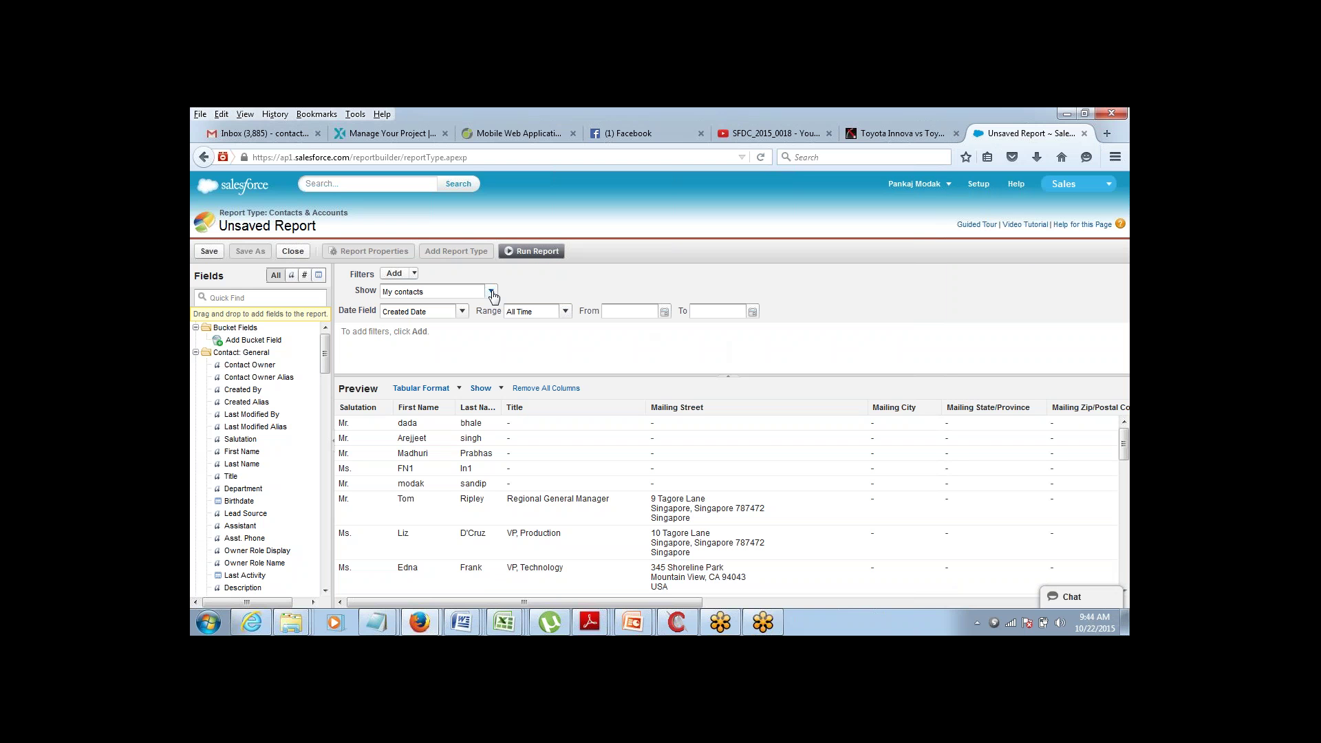
- Switch the report to Summary format and group its rows by Account Name
click(452, 389)
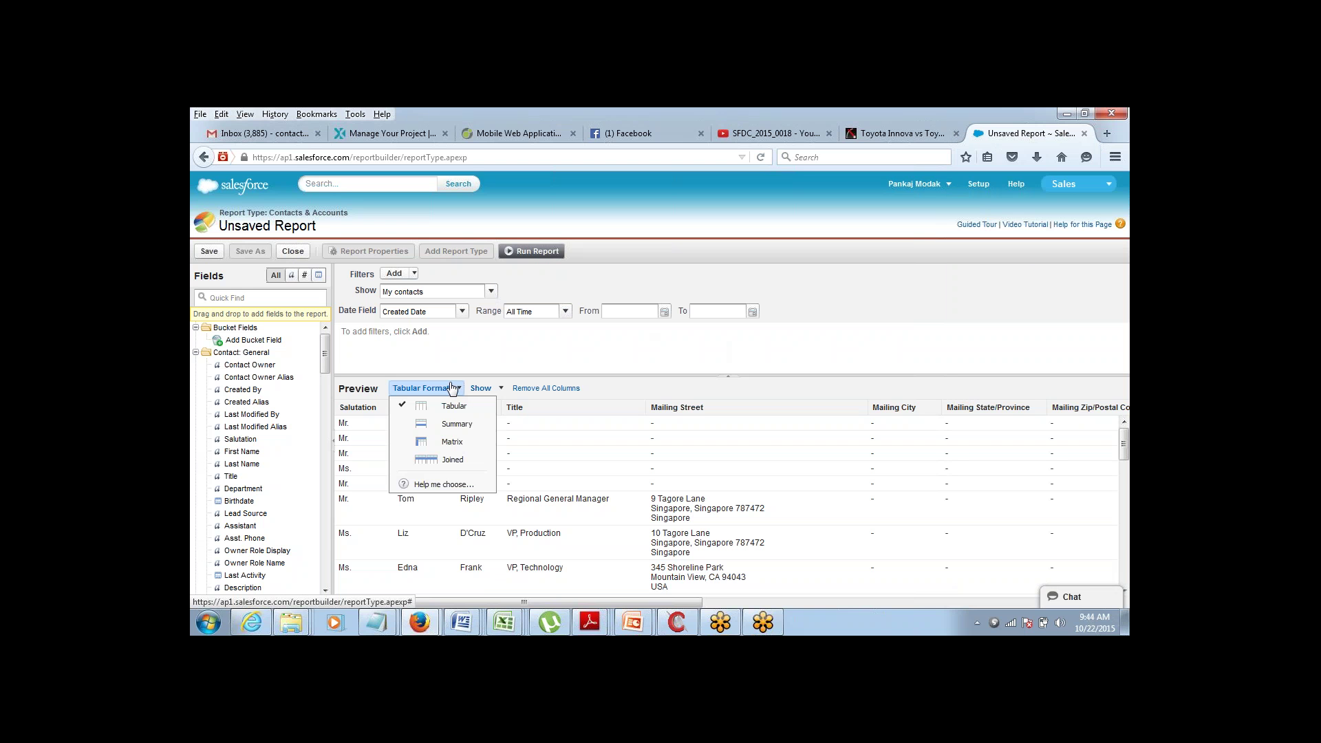
click(449, 424)
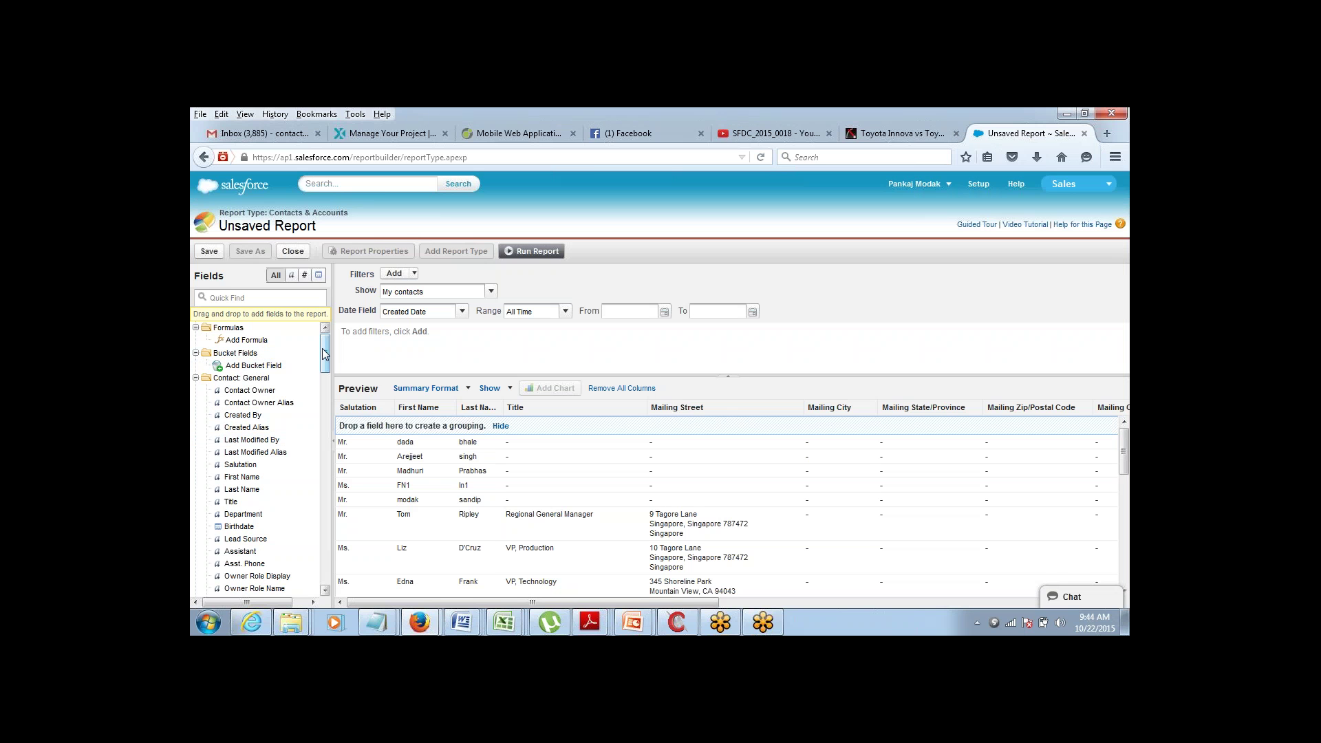
mouse_move(325, 353)
mouse_down()
mouse_move(326, 391)
mouse_move(327, 340)
mouse_up()
scroll(327, 391, down, 3)
drag(326, 344, 327, 372)
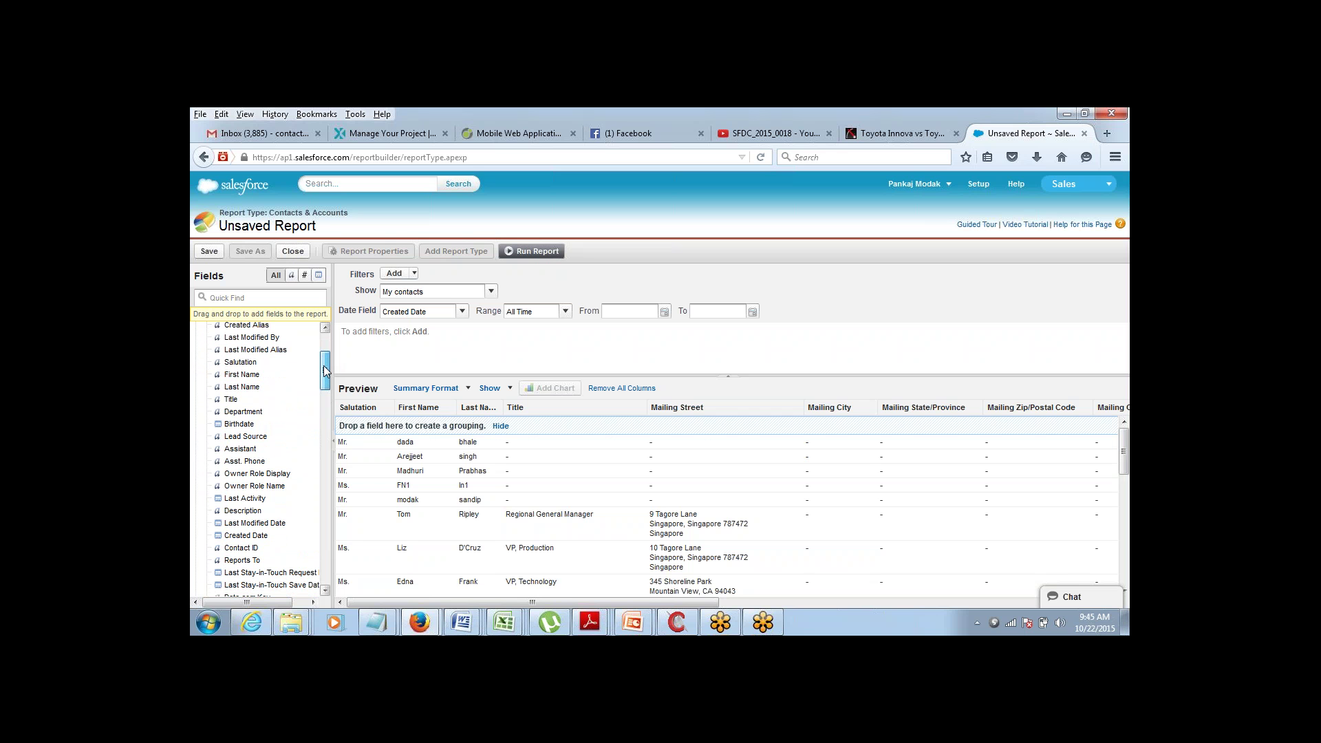
drag(326, 372, 326, 367)
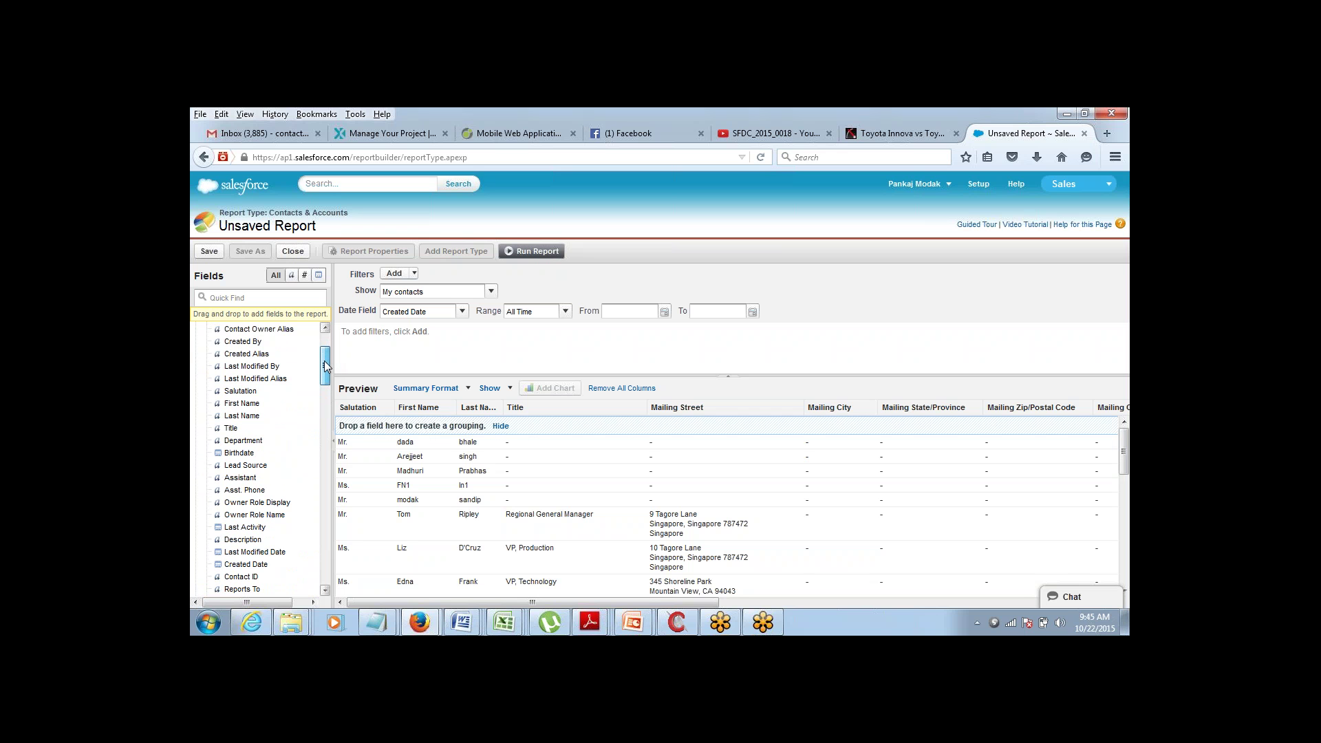
drag(326, 365, 327, 483)
drag(274, 381, 386, 426)
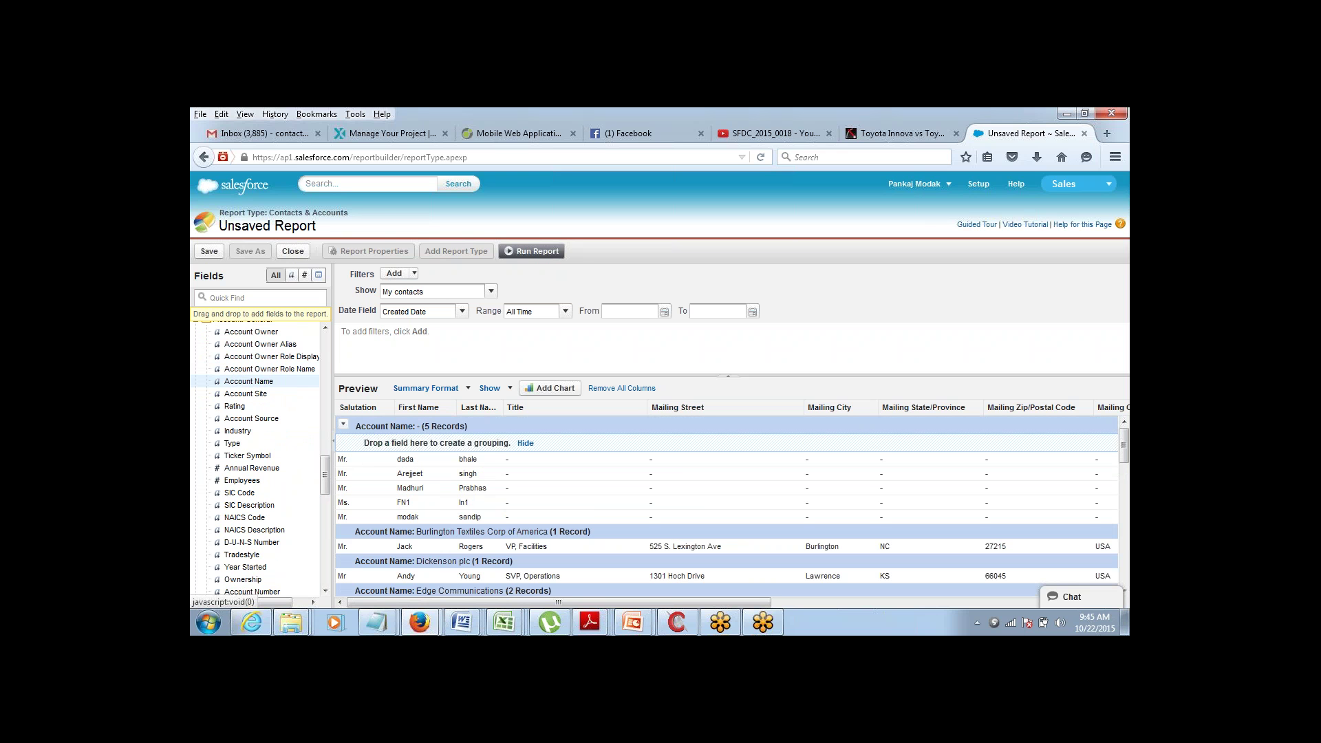
- Hide Details and Drop Zones so only Account Name groups with record counts show
click(508, 390)
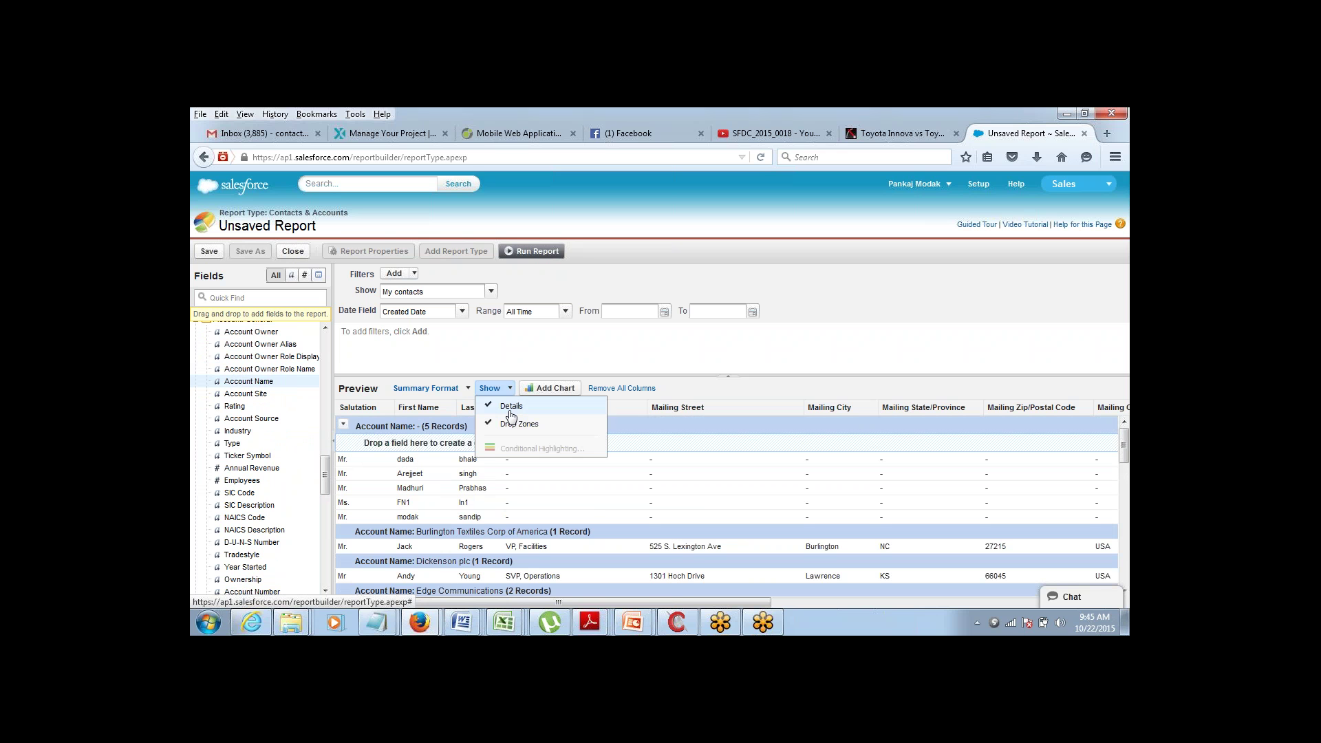
click(515, 407)
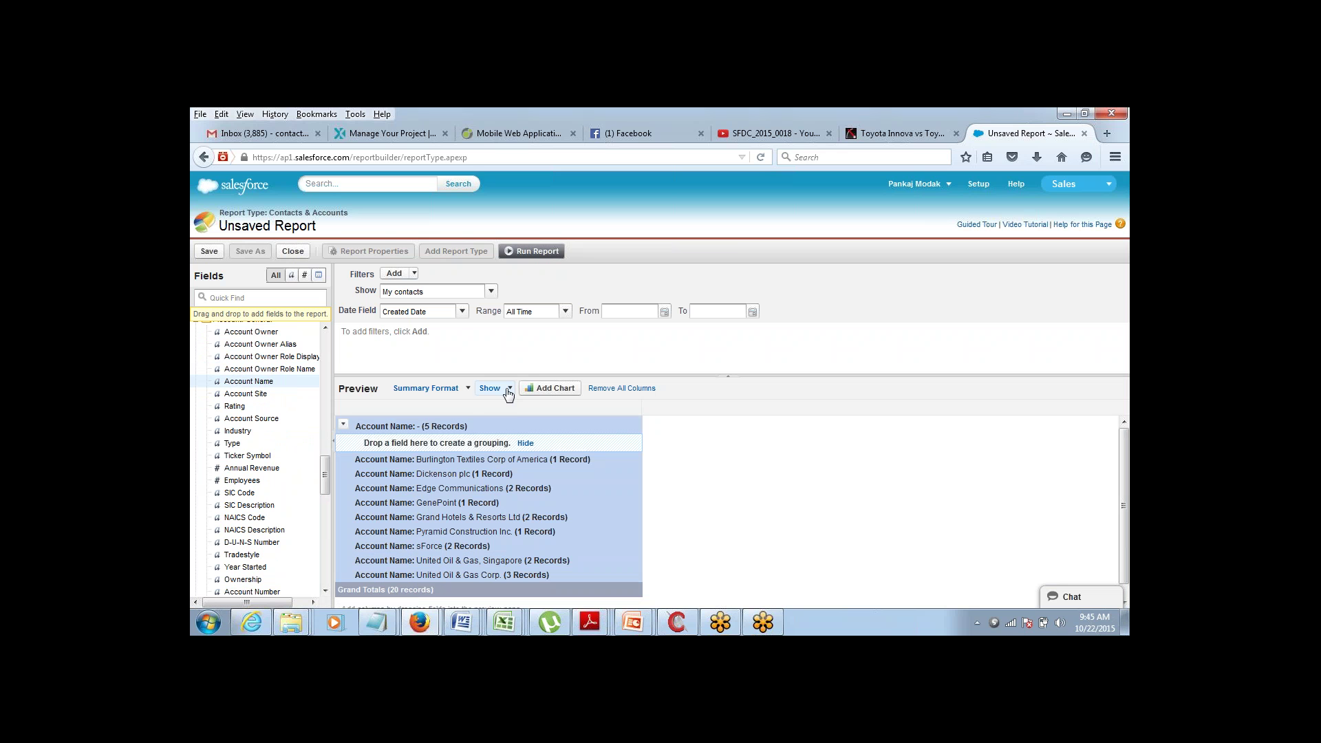
click(494, 388)
click(509, 424)
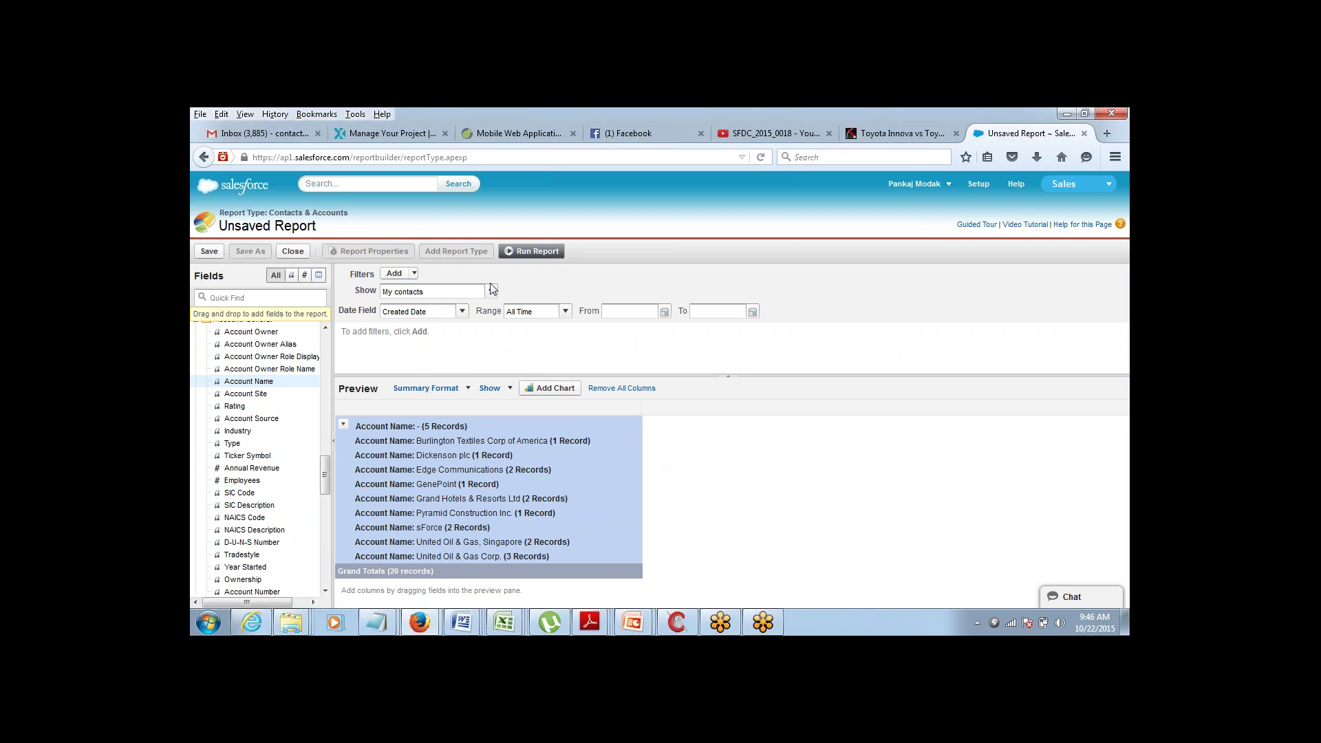
click(466, 388)
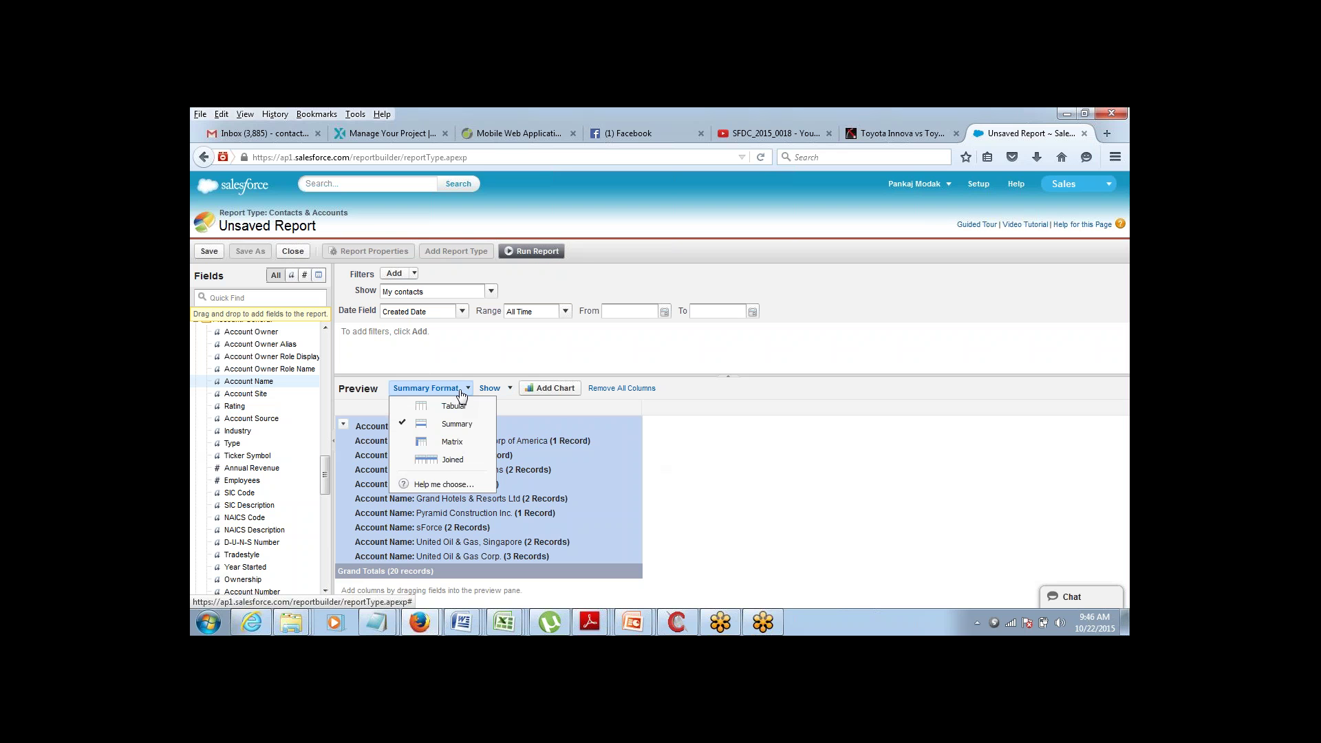
- Convert the report to Joined format, enlarge the preview, and keep the Contacts & Accounts block name
click(452, 460)
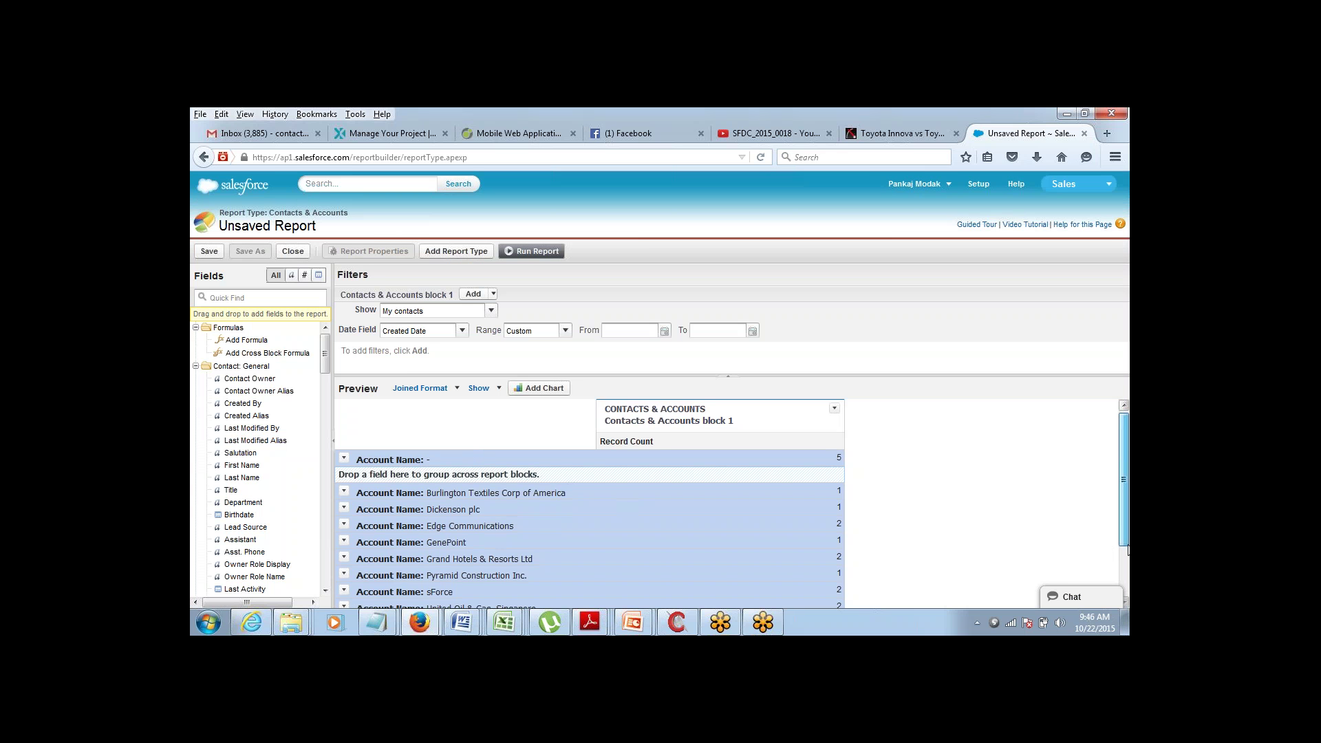
scroll(1126, 533, down, 1)
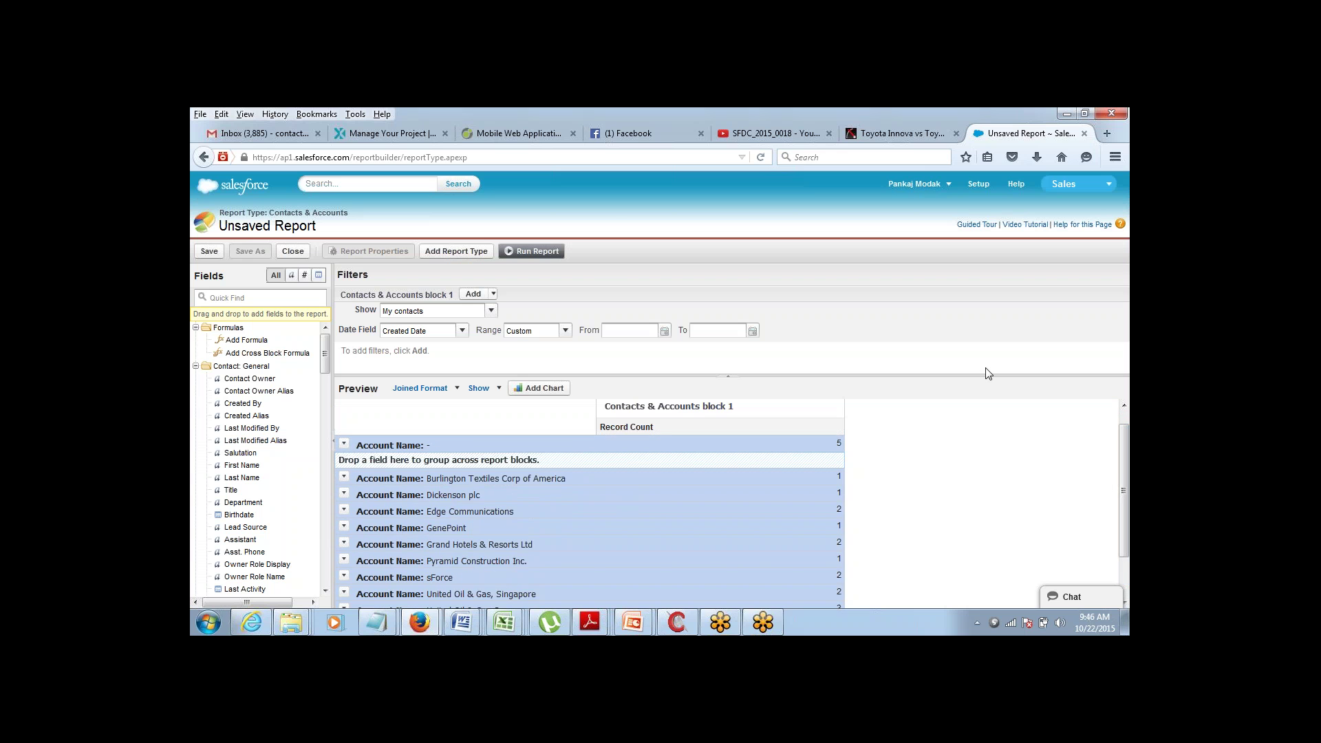
drag(989, 373, 989, 274)
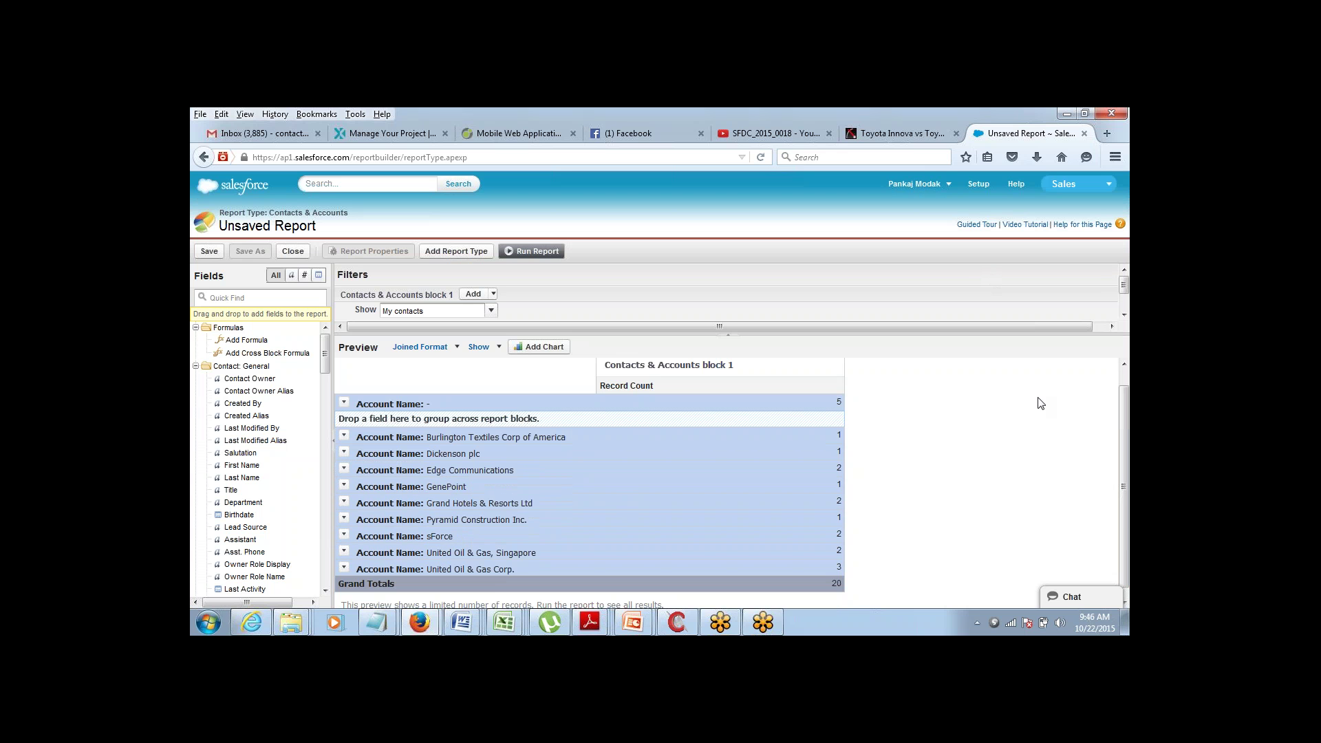
drag(1128, 557, 1127, 535)
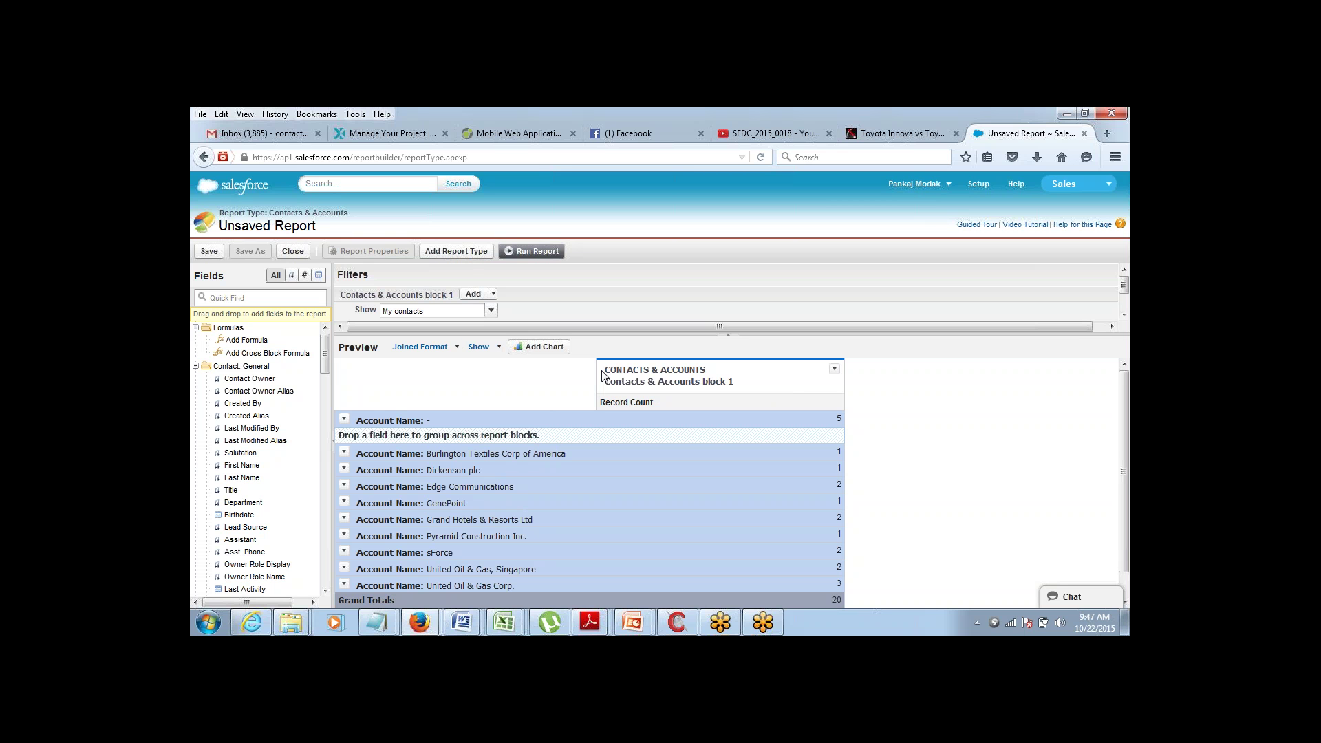
click(718, 385)
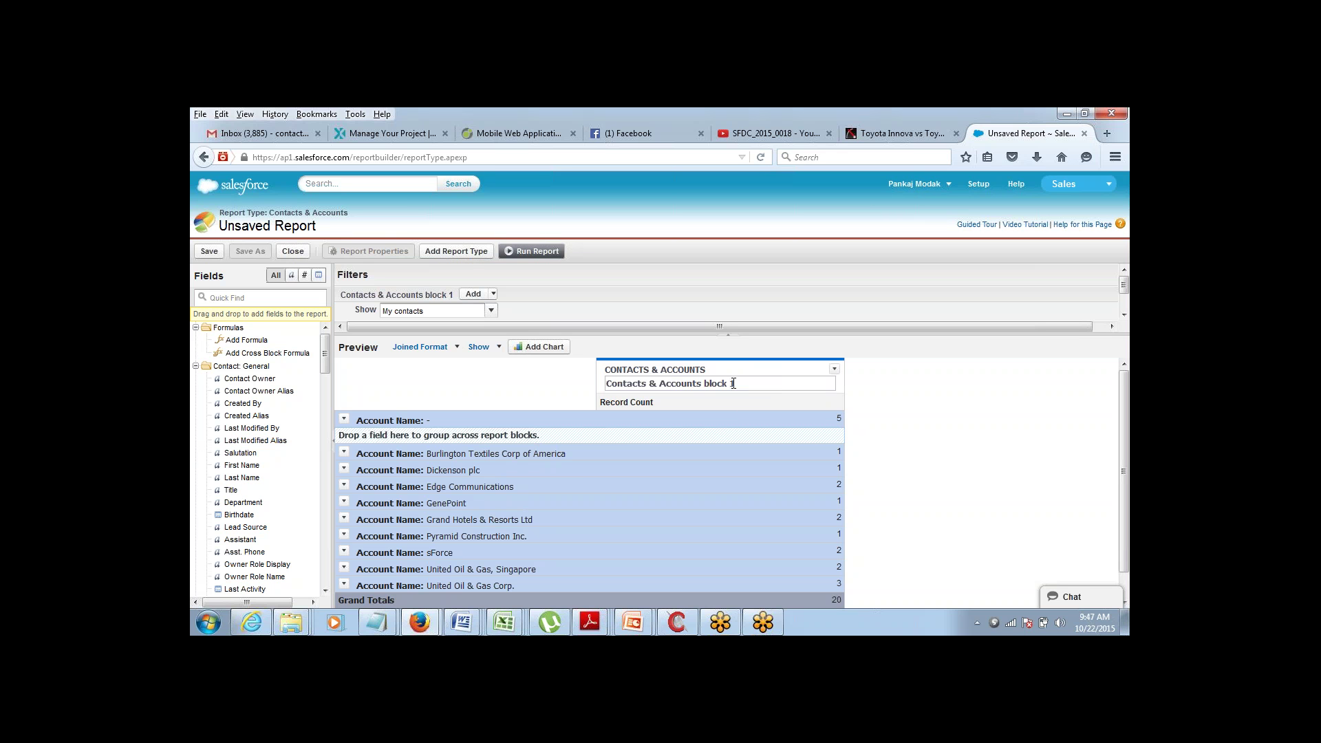
click(552, 388)
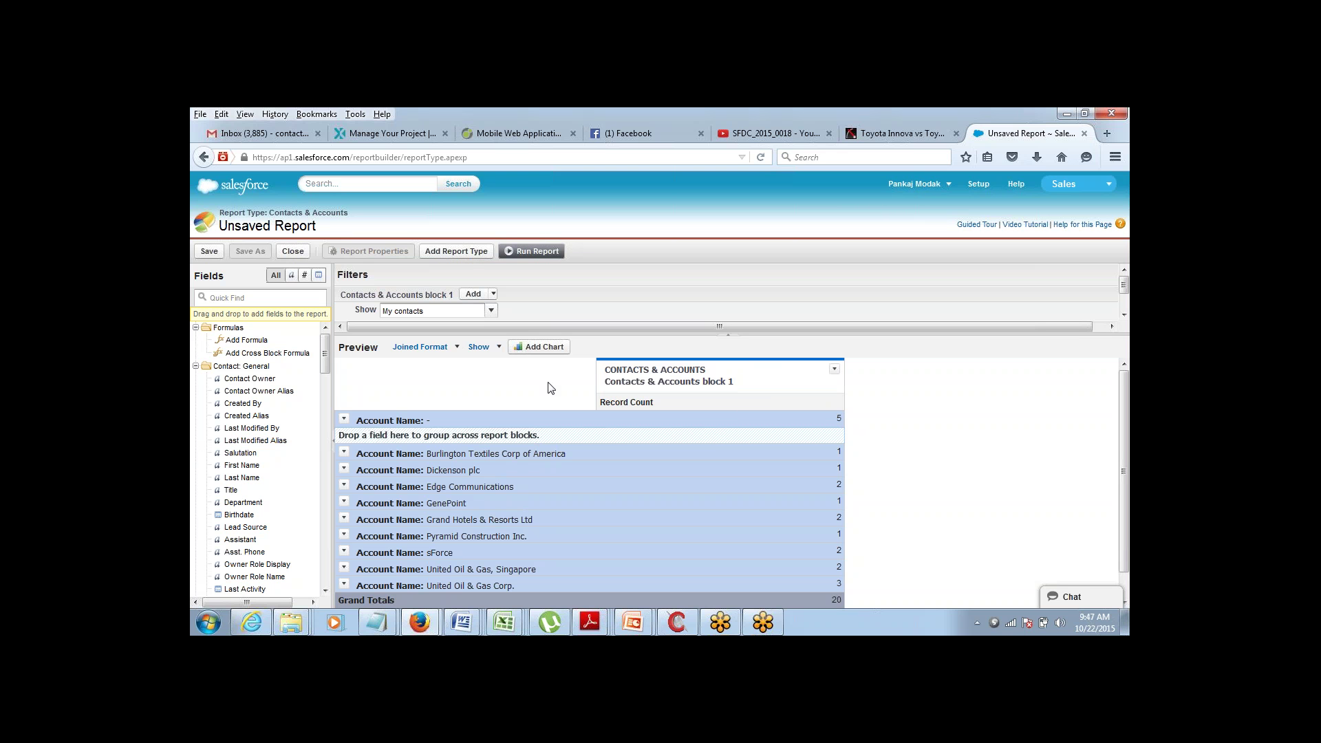
click(457, 250)
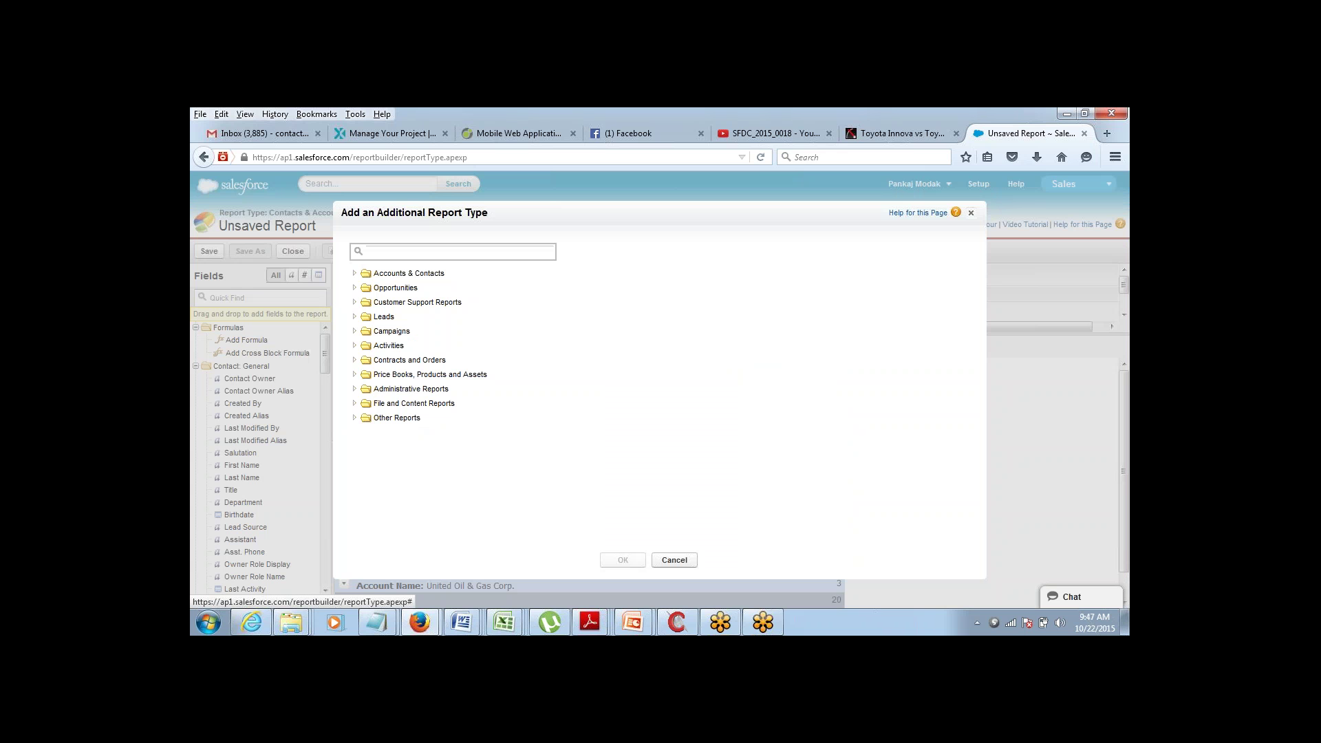
- Add Opportunities as the second report block
click(355, 288)
click(398, 303)
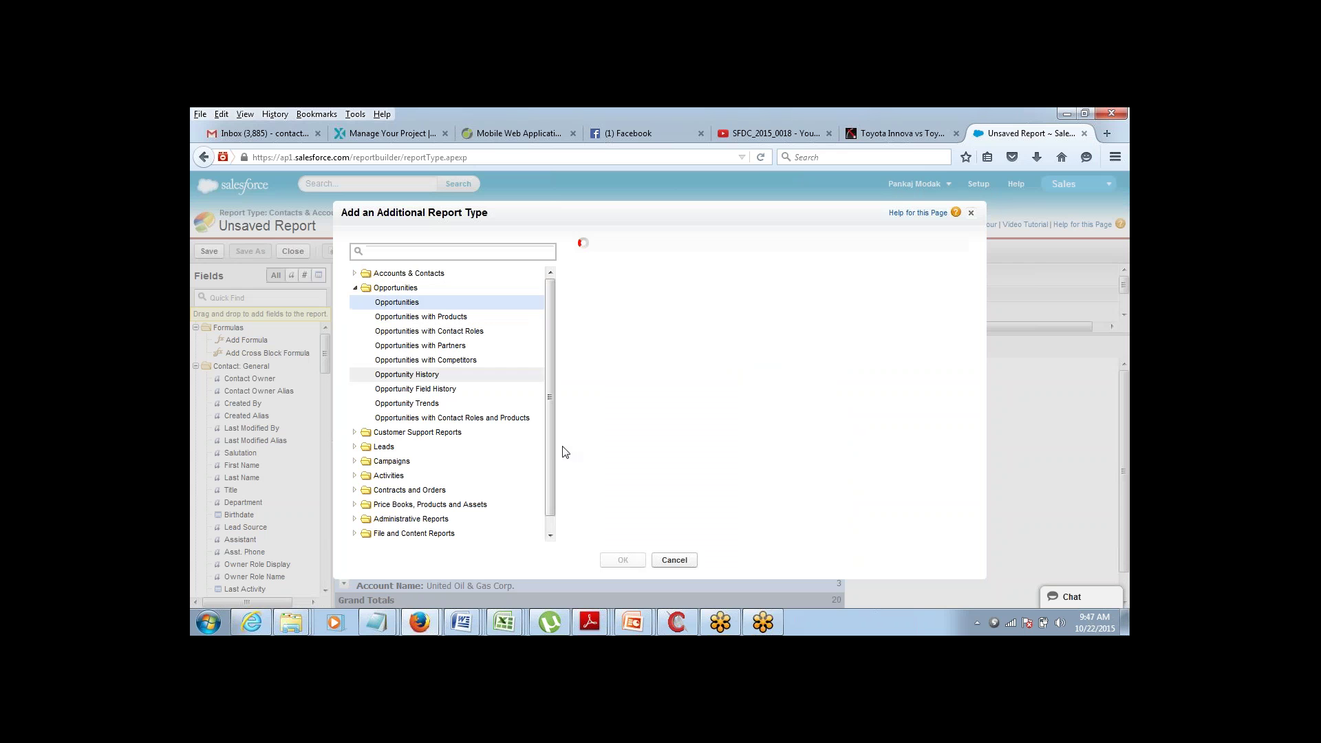
click(622, 560)
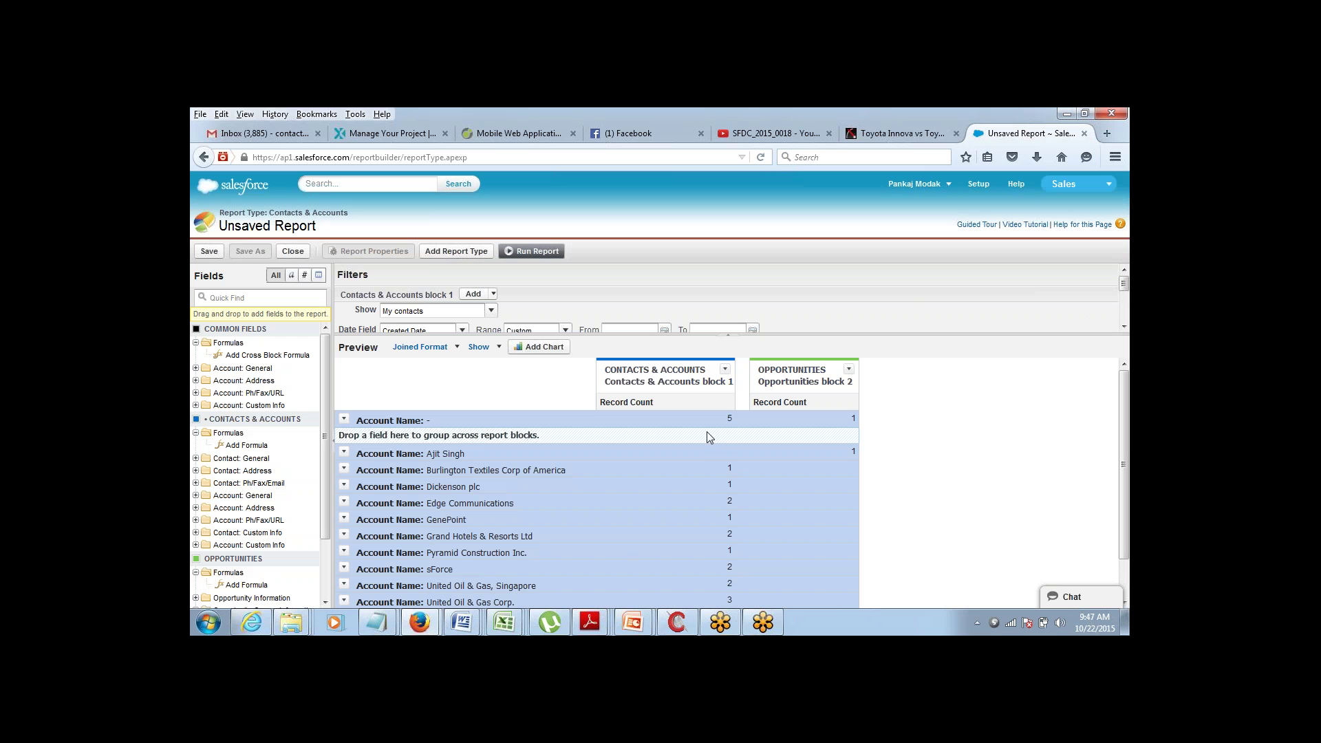
- Add Cases from Customer Support Reports as the third report block
click(442, 252)
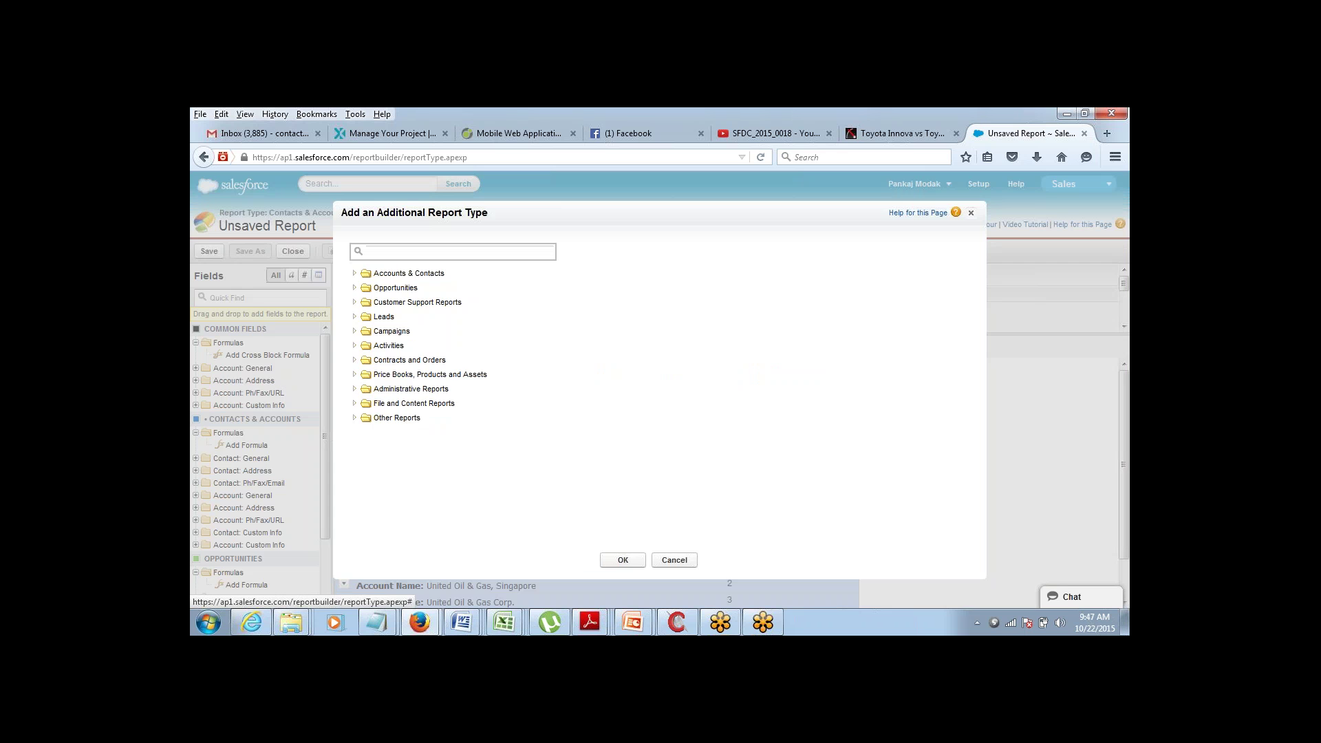
click(355, 303)
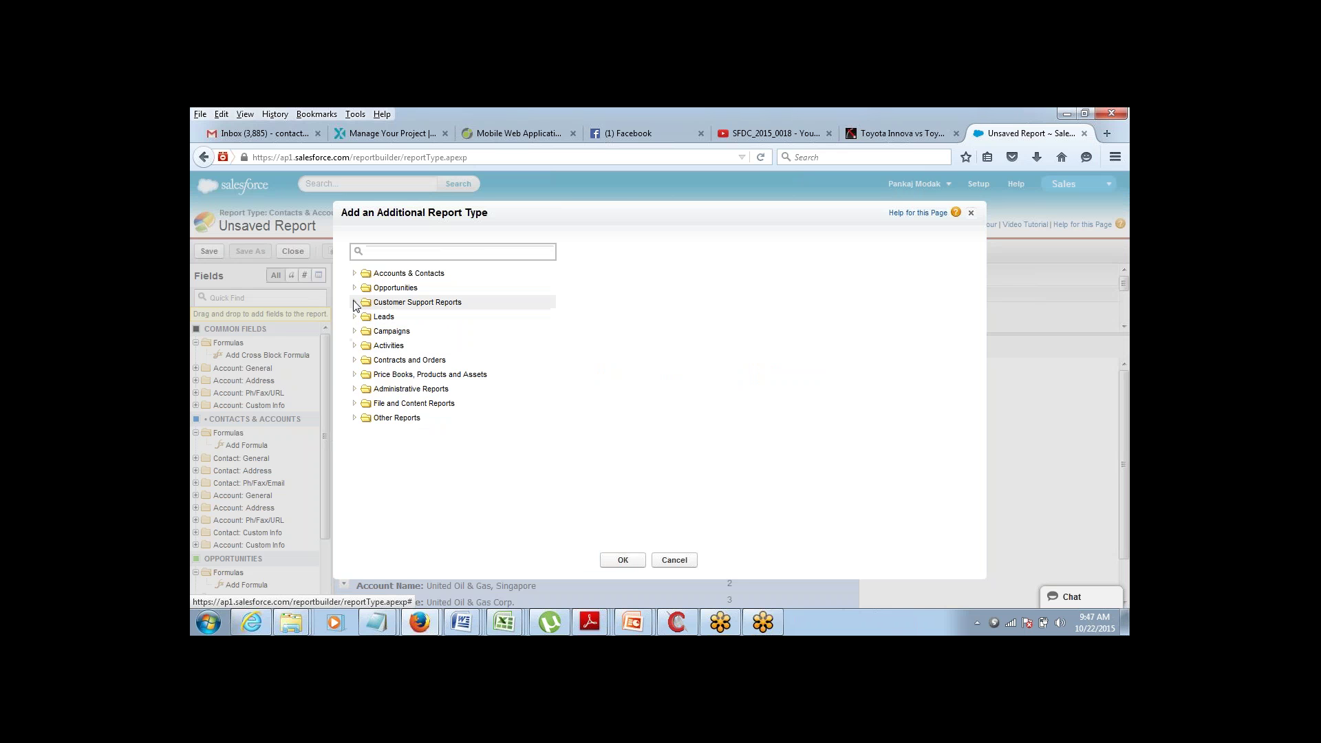
click(377, 317)
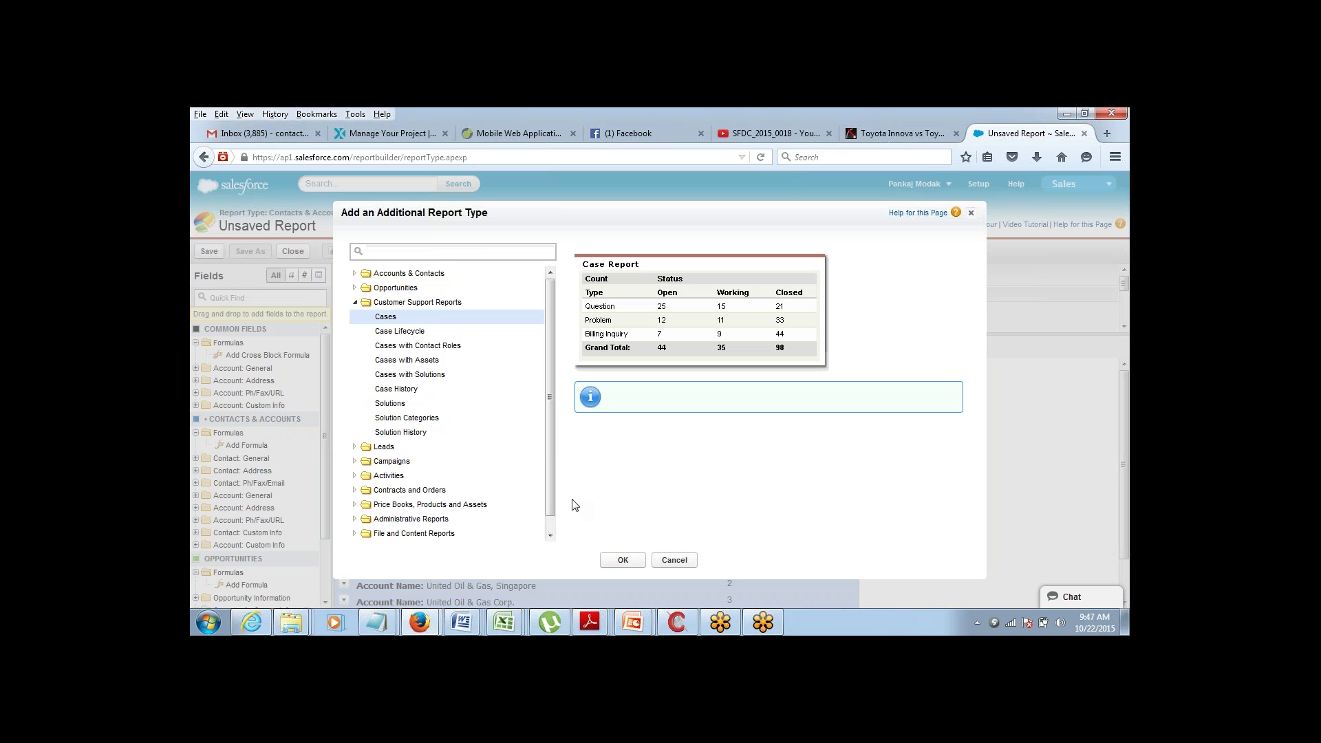
click(623, 560)
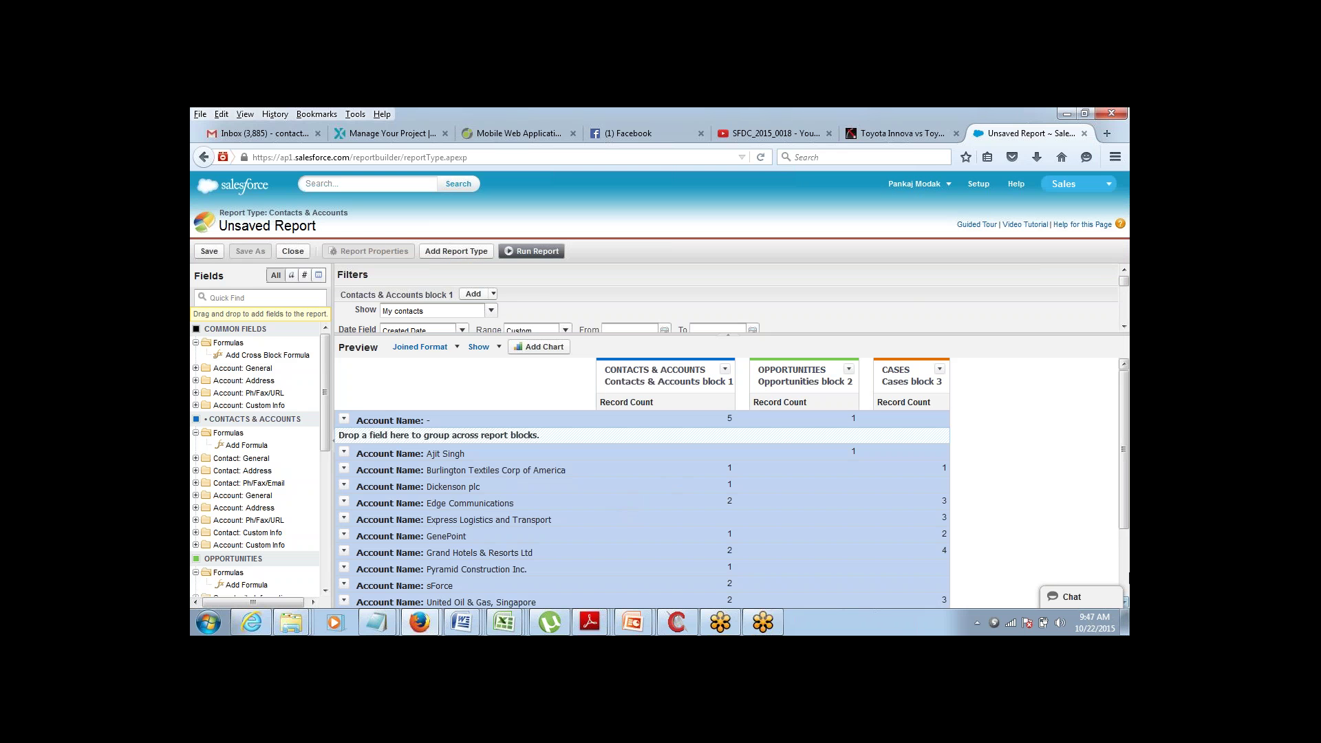
- Enlarge the filters area to show each block's filters, including Current FQ opportunities and Opened Date cases
mouse_move(1125, 515)
mouse_down()
mouse_move(1126, 580)
mouse_move(1126, 516)
mouse_up()
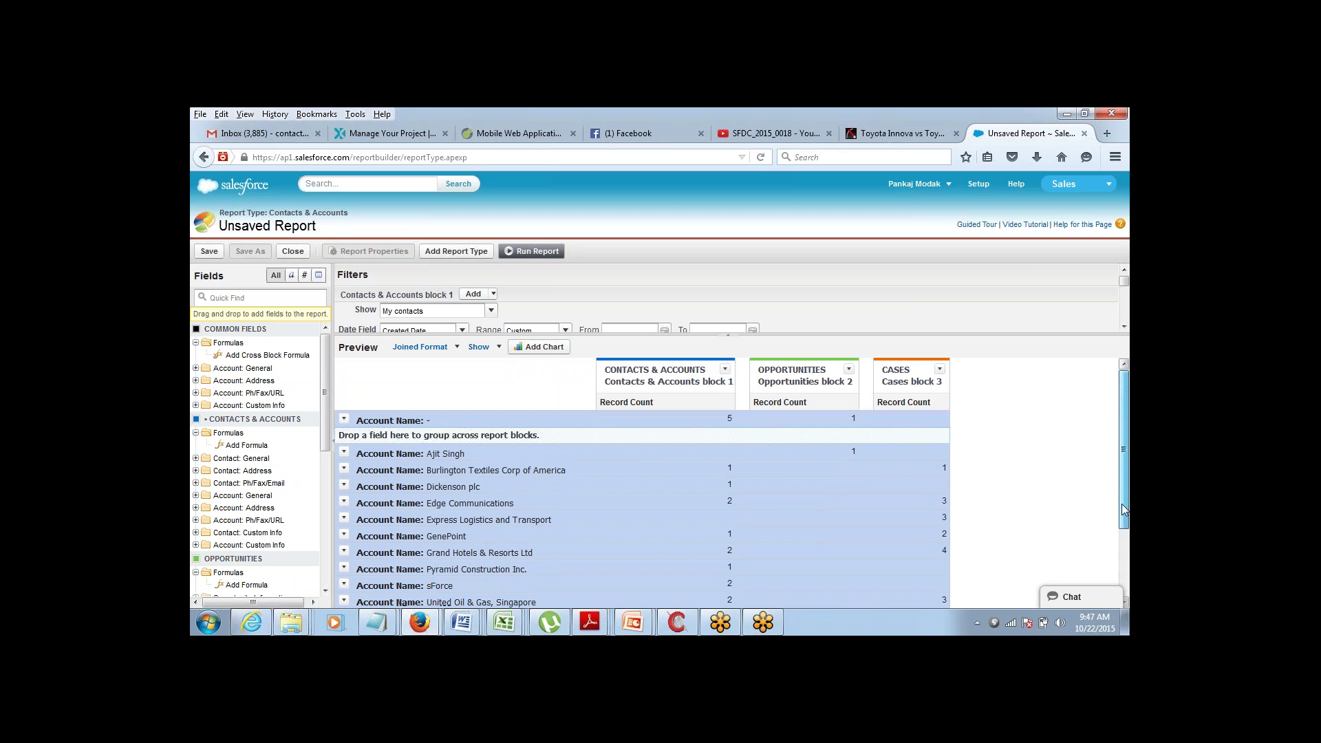
click(650, 382)
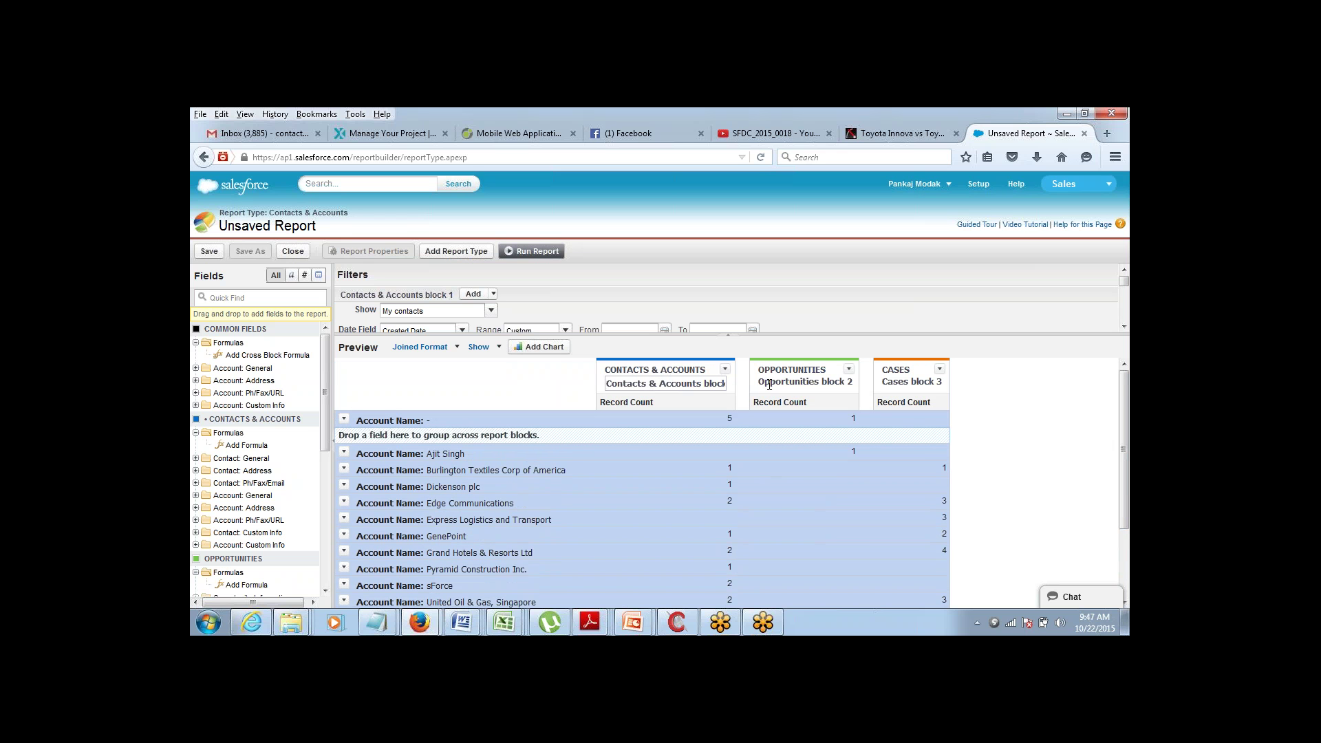
click(782, 384)
click(894, 369)
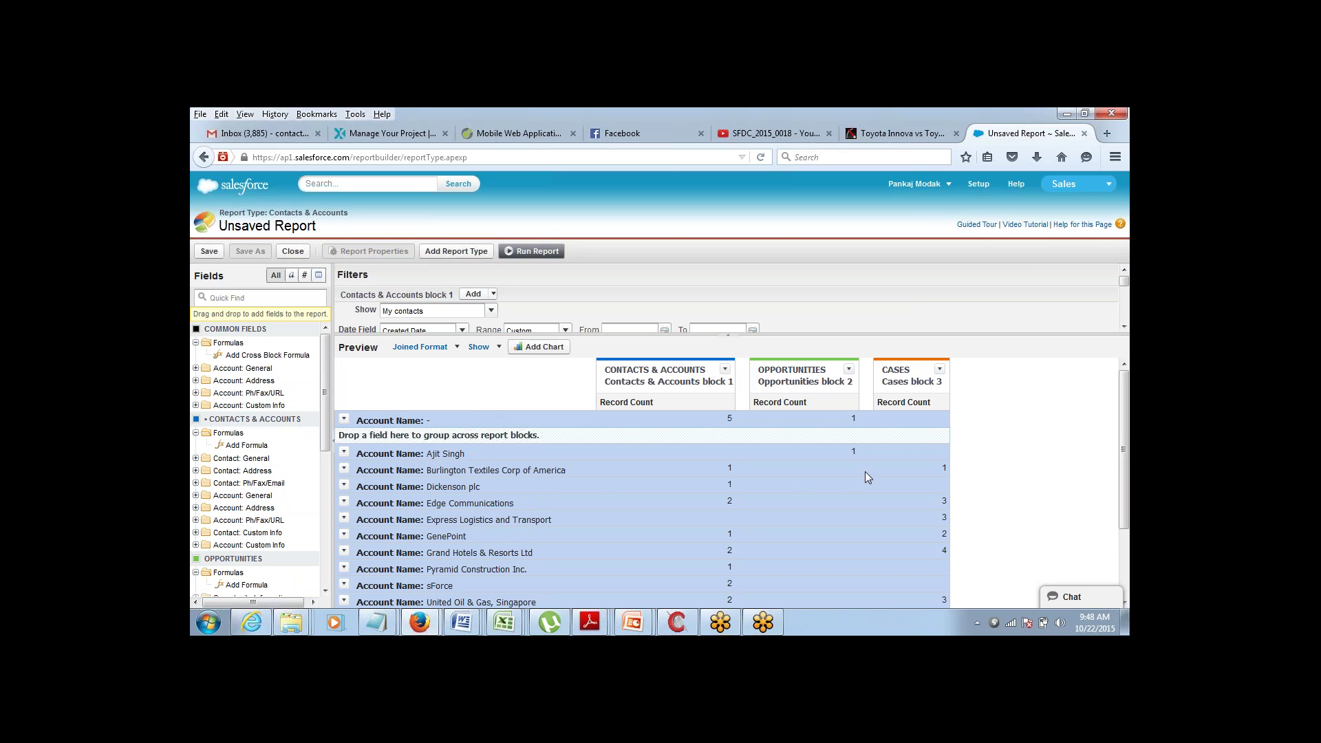
drag(976, 342, 968, 549)
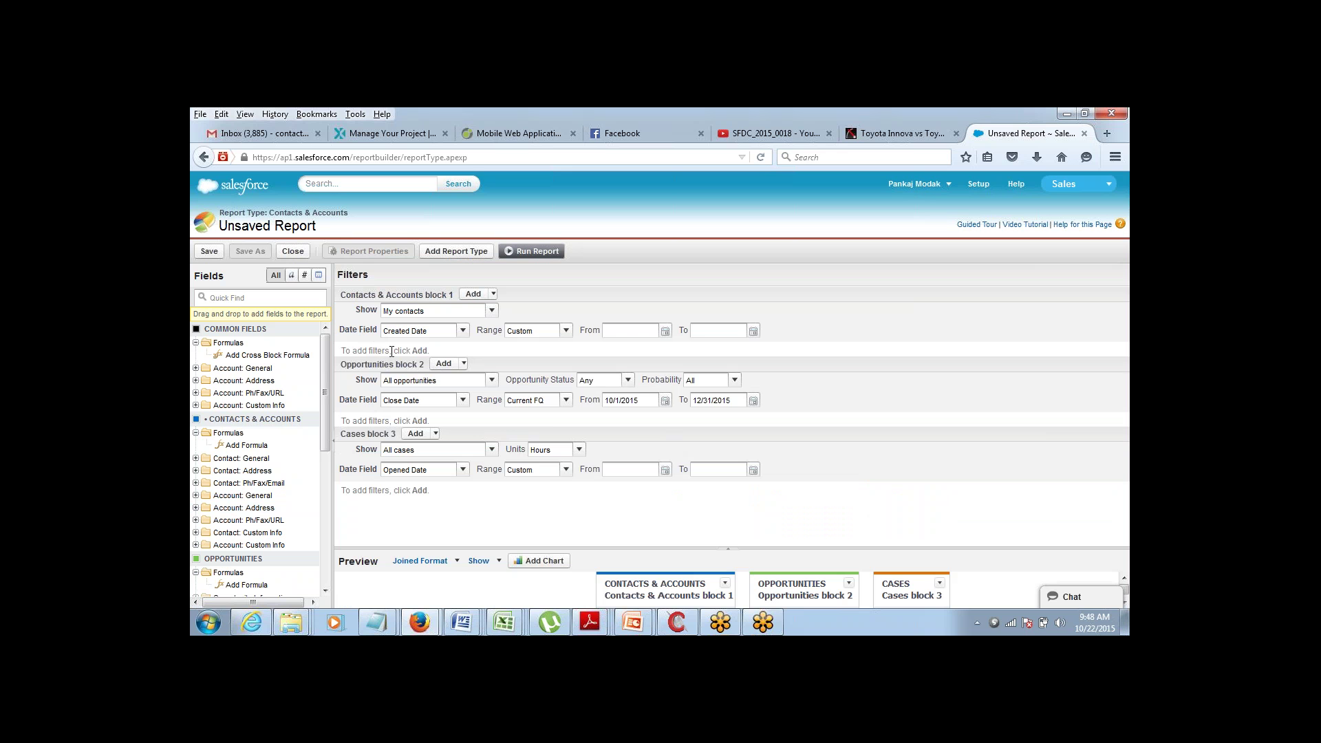
- Highlight the Contacts & Accounts, Opportunities and Cases block headings in turn
drag(351, 294, 425, 296)
click(359, 364)
drag(341, 295, 415, 295)
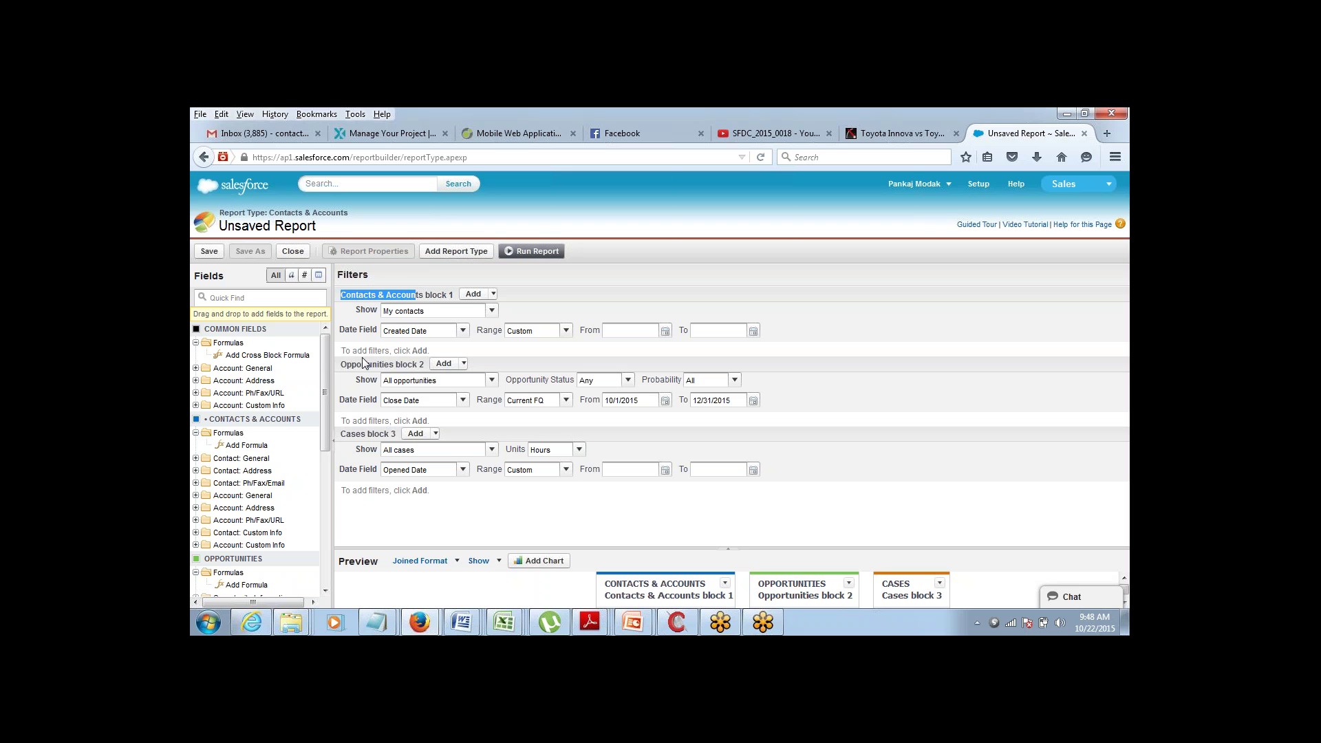
mouse_move(341, 364)
mouse_down()
mouse_move(380, 364)
mouse_move(346, 364)
mouse_up()
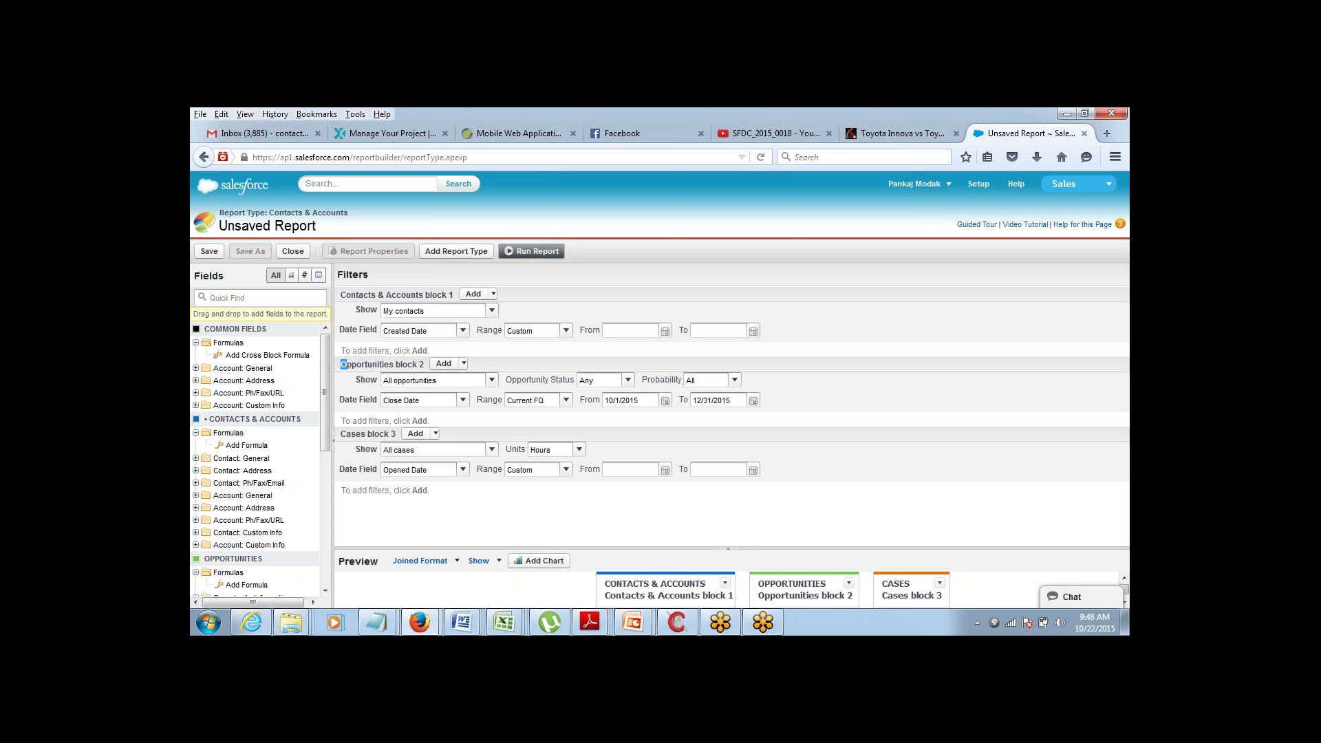
drag(348, 437, 393, 434)
double_click(406, 365)
- Set the Opportunities block close-date range to All Time and enlarge the preview area
click(544, 399)
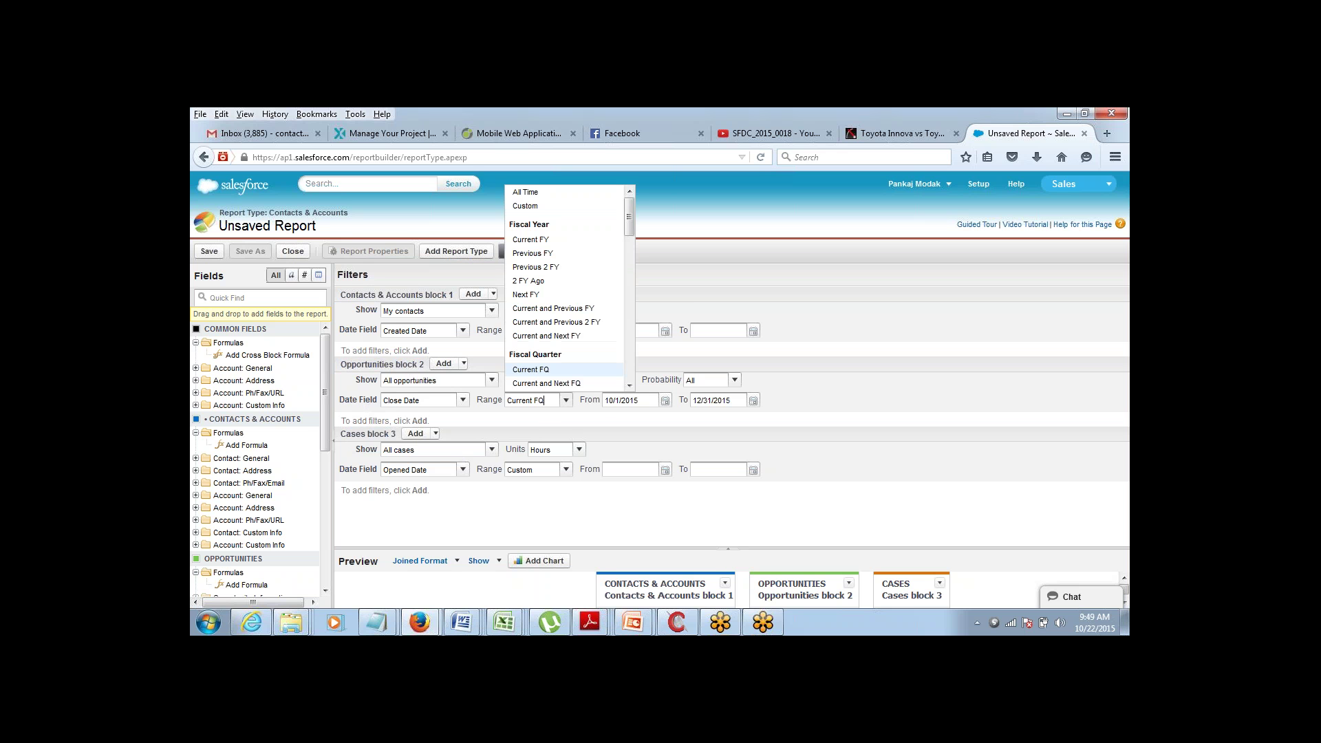
click(536, 193)
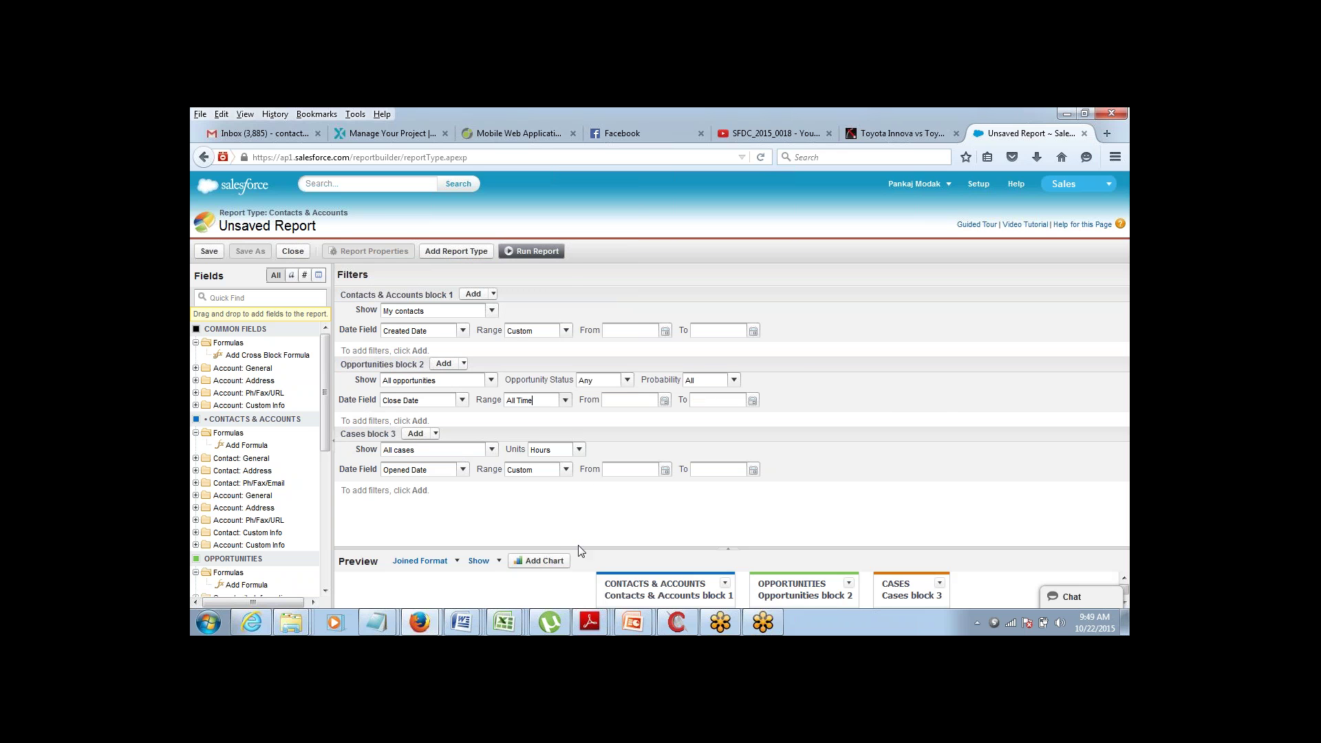
drag(576, 548, 596, 332)
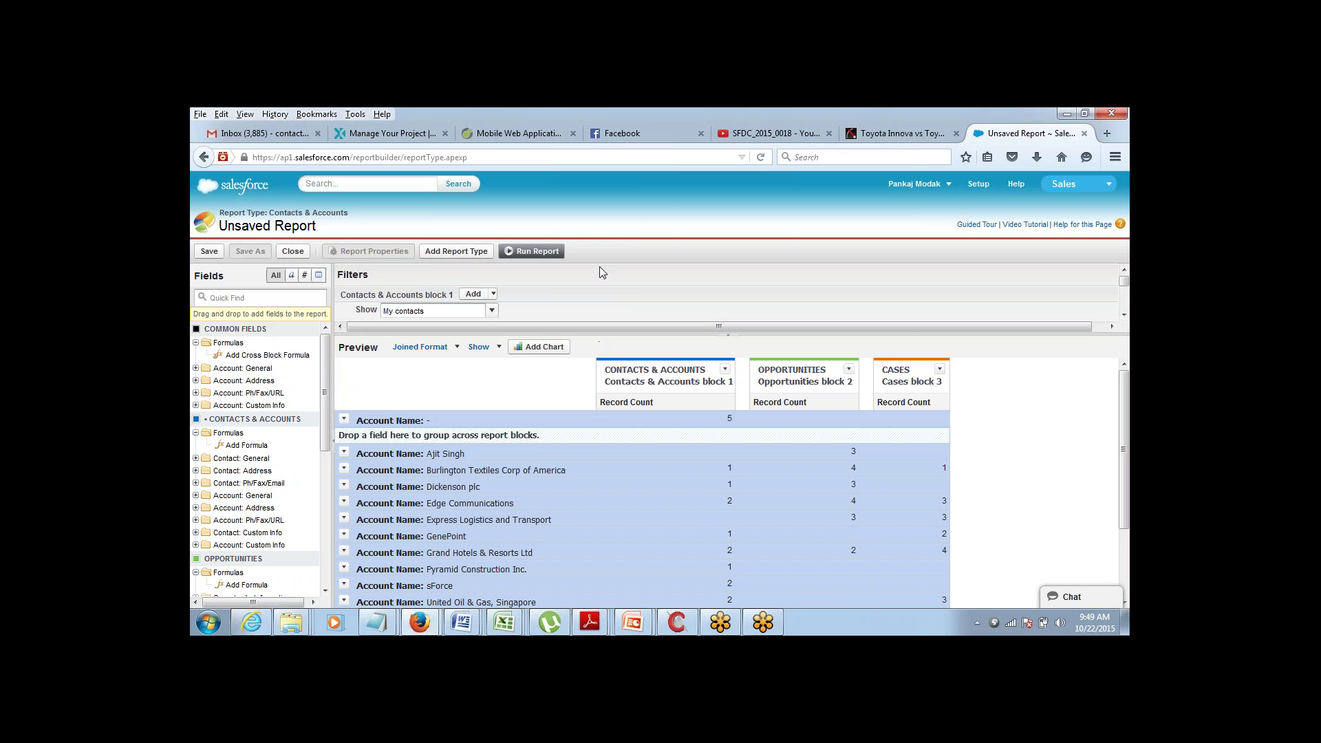
- Scroll through the joined report preview, then bring up the Save Report dialog
scroll(1097, 534, down, 3)
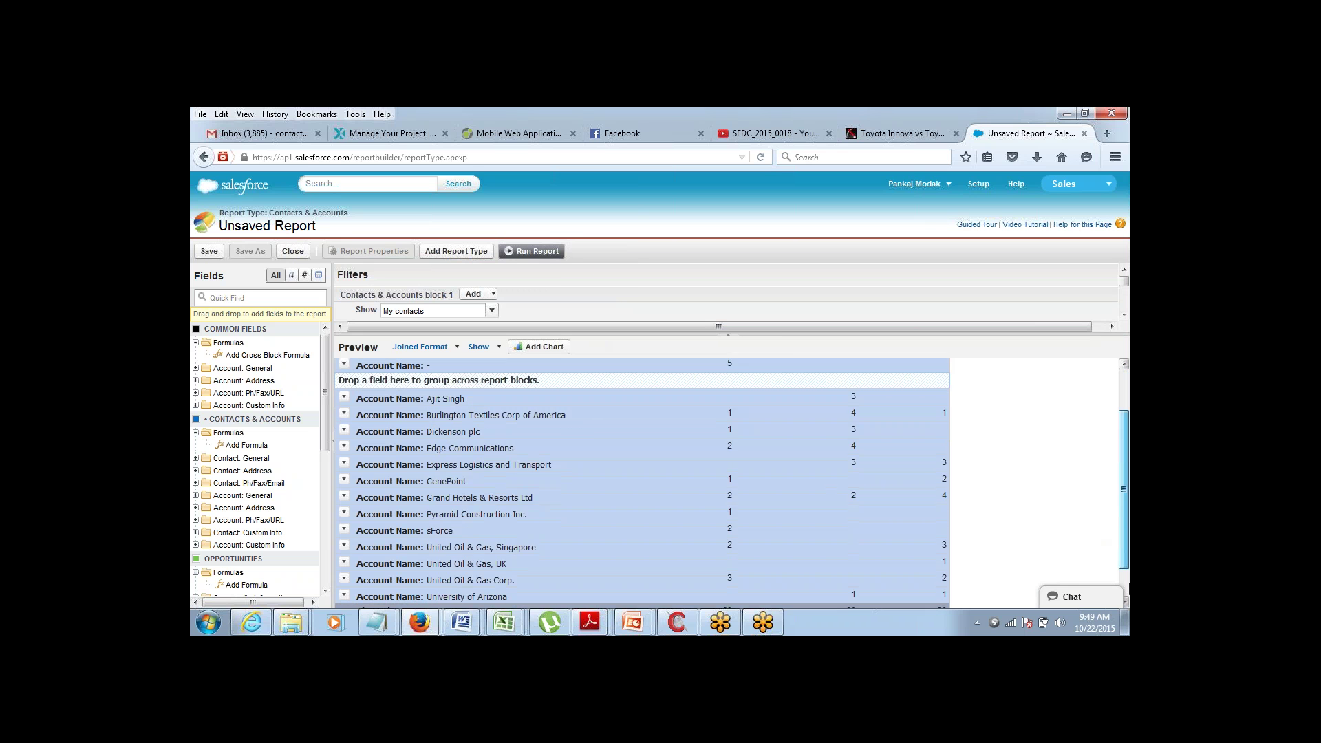
scroll(1127, 515, up, 3)
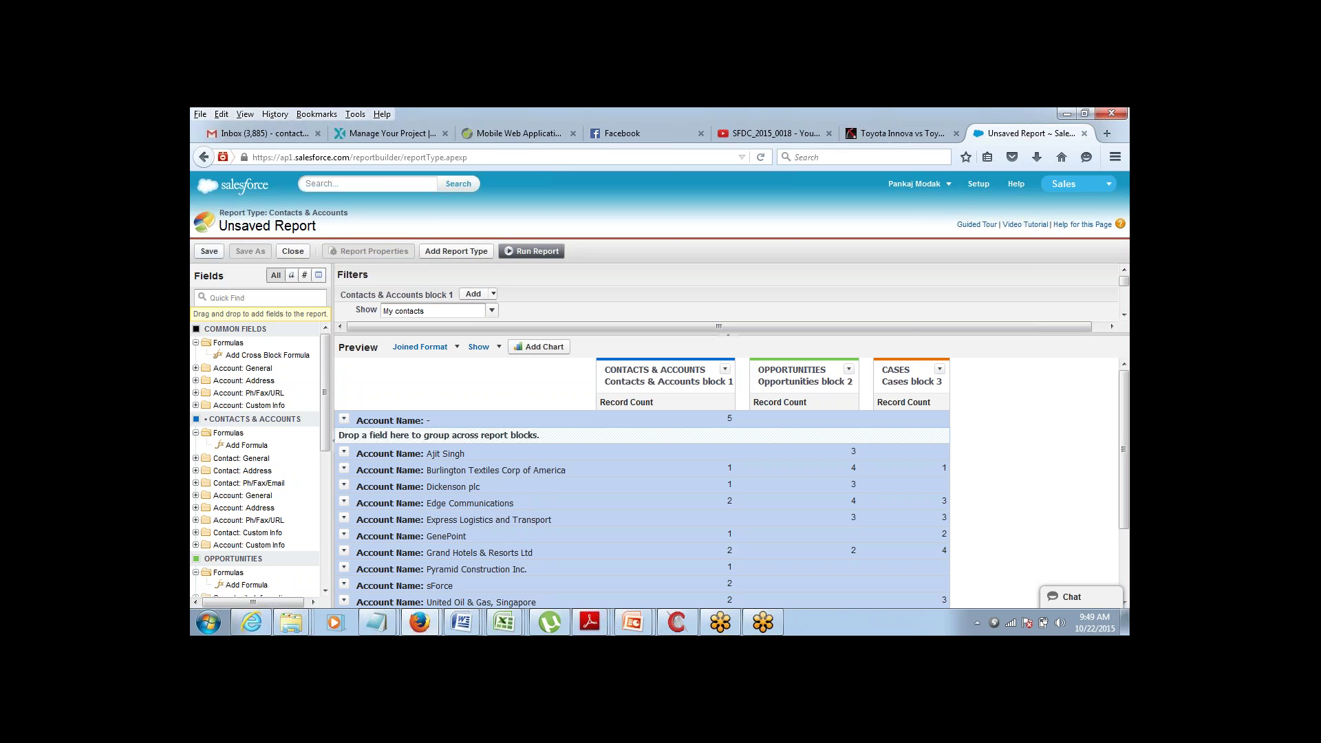
click(209, 251)
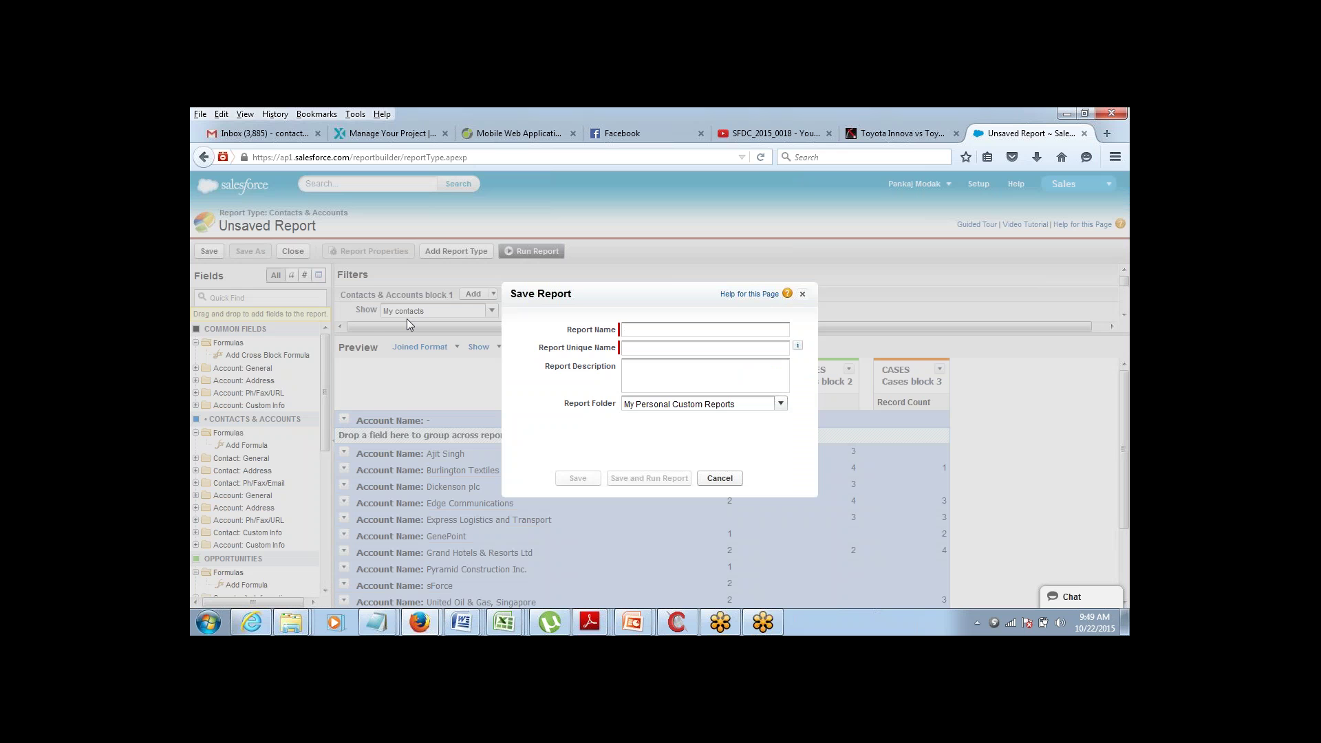
- Name the report 'Joined_Report' and correct the unique name to use an underscore
text(JOined_Report)
key(Tab)
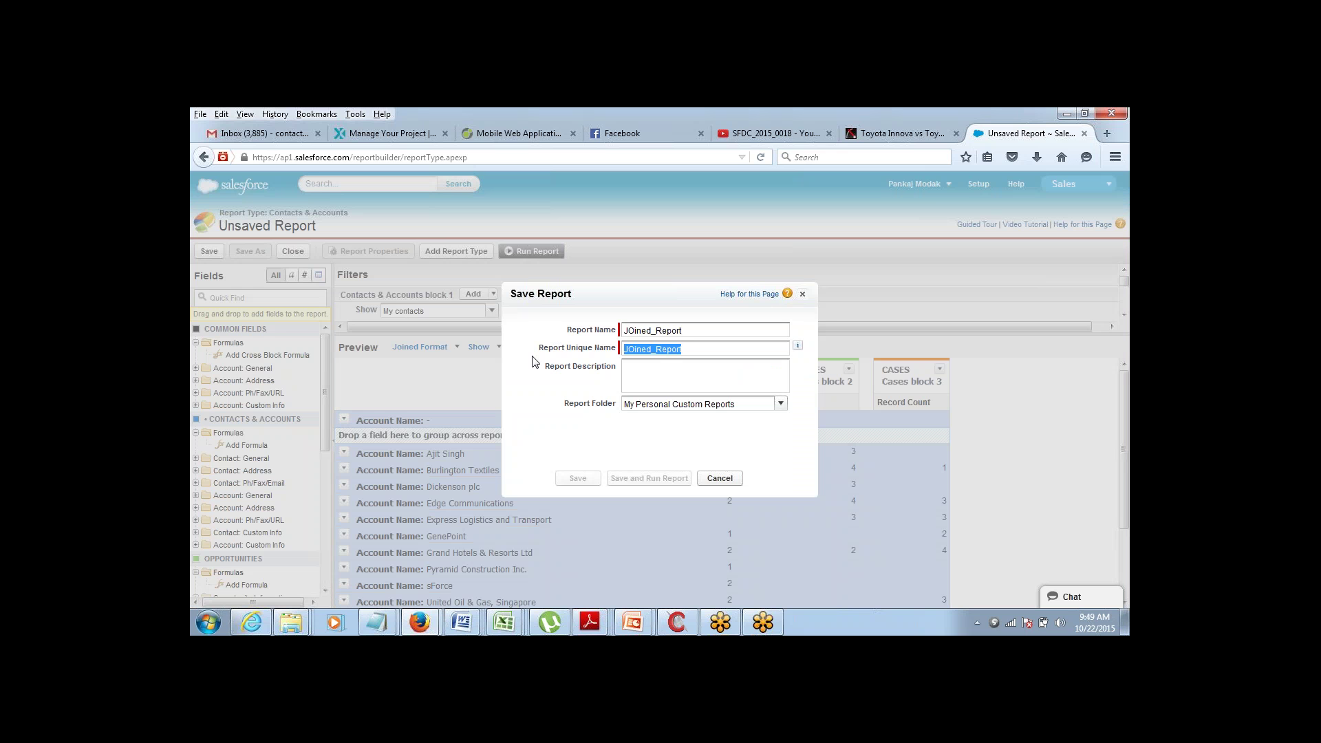
key(shift+Tab)
key(Left)
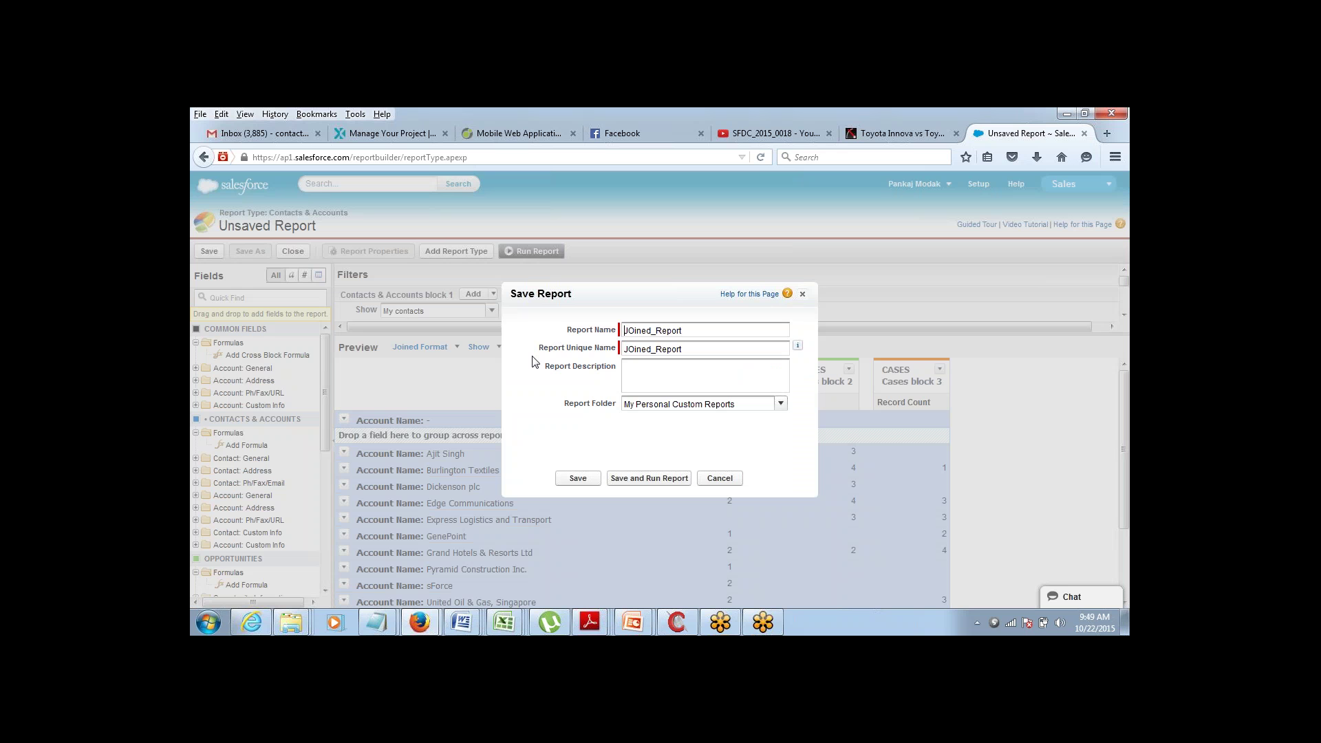
key(shift+Right)
text(o)
key(Tab)
key(End)
key(ctrl+shift+Left)
key(ctrl+shift+Left)
text(JOined Repo)
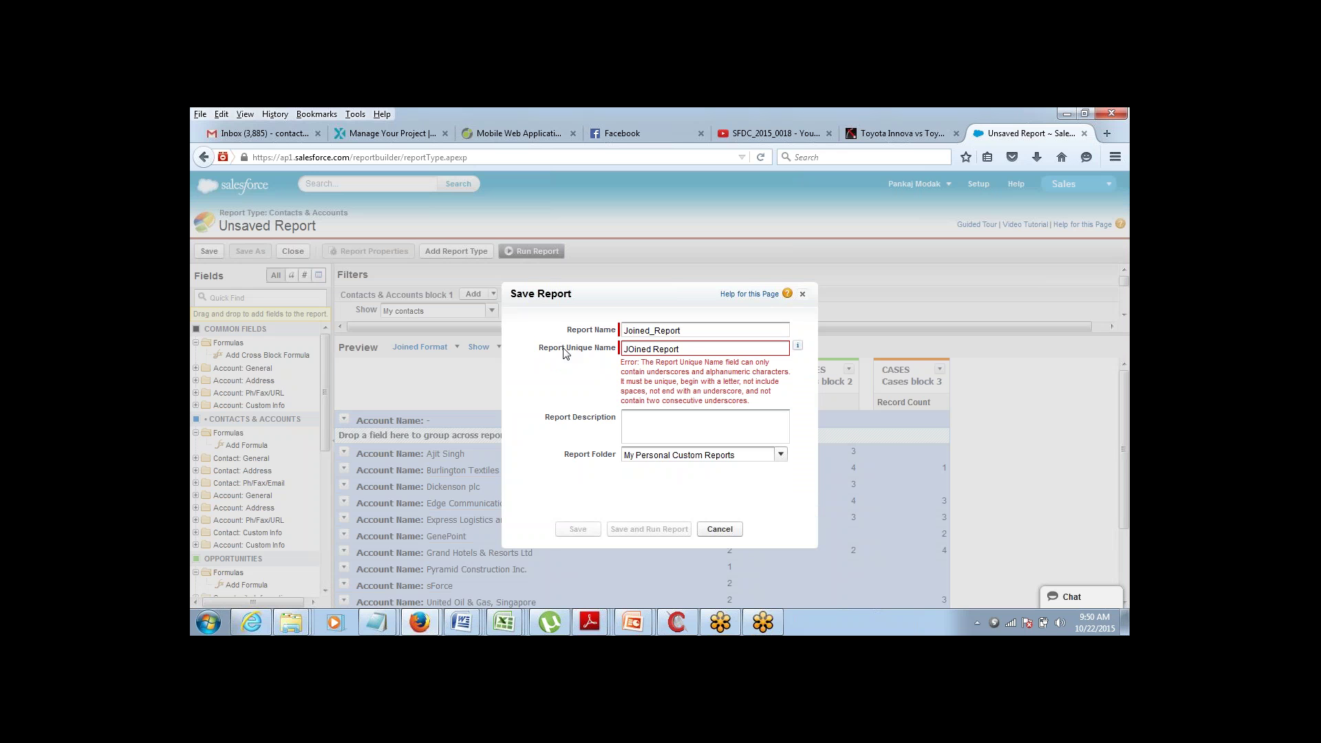
key(BackSpace)
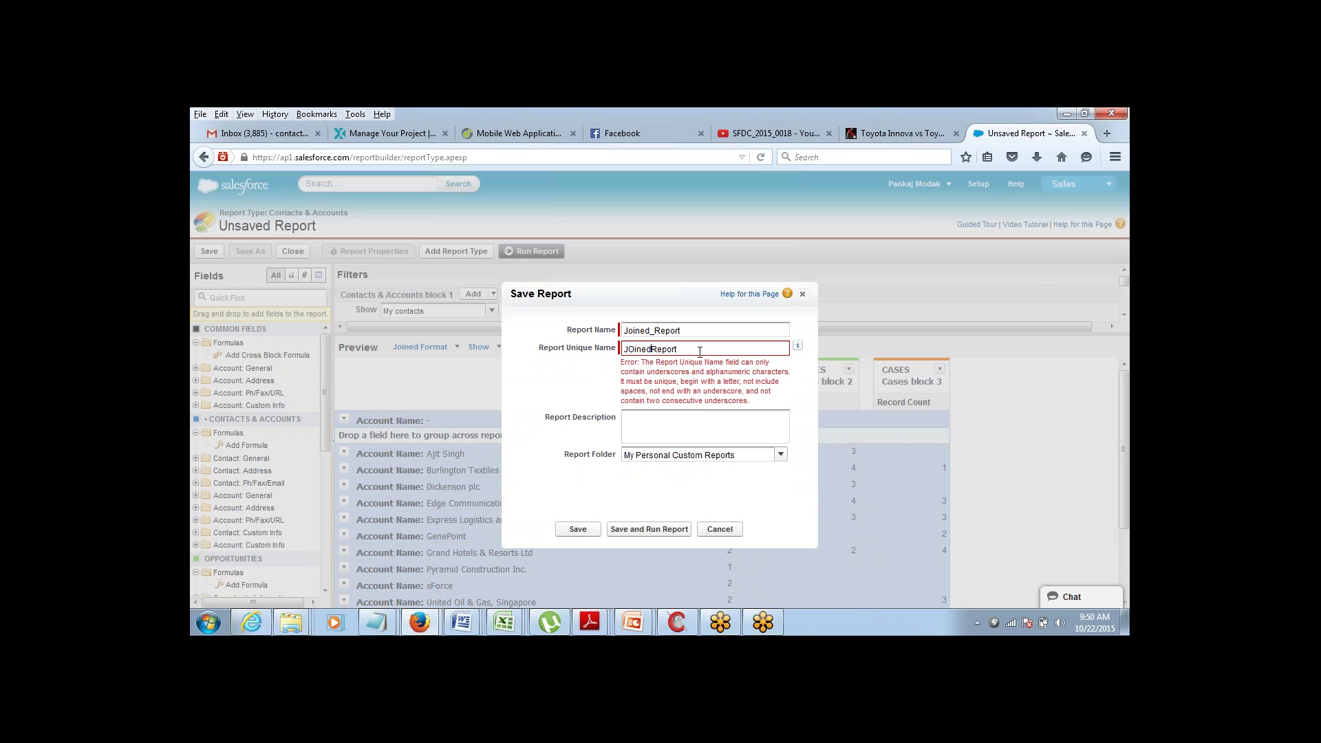
text(_)
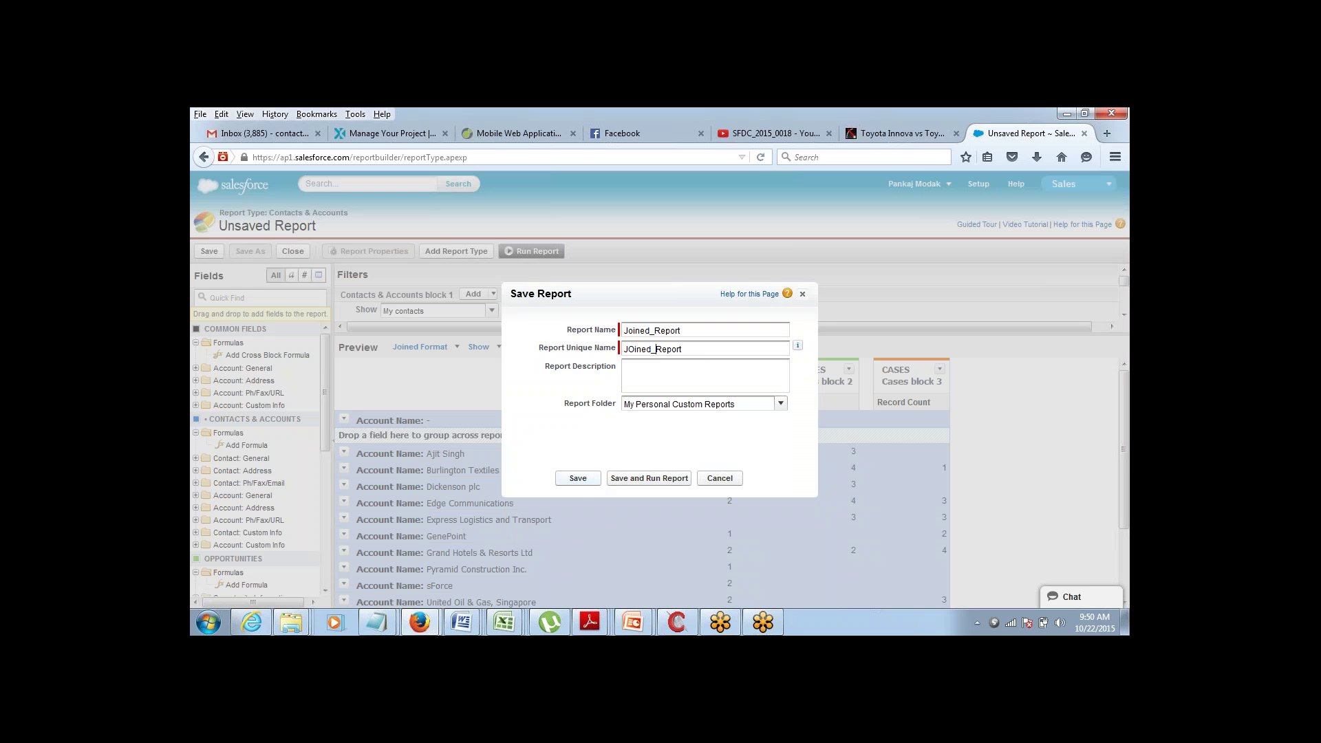
- Choose Unfiled Public Reports as the folder and save the report
click(726, 407)
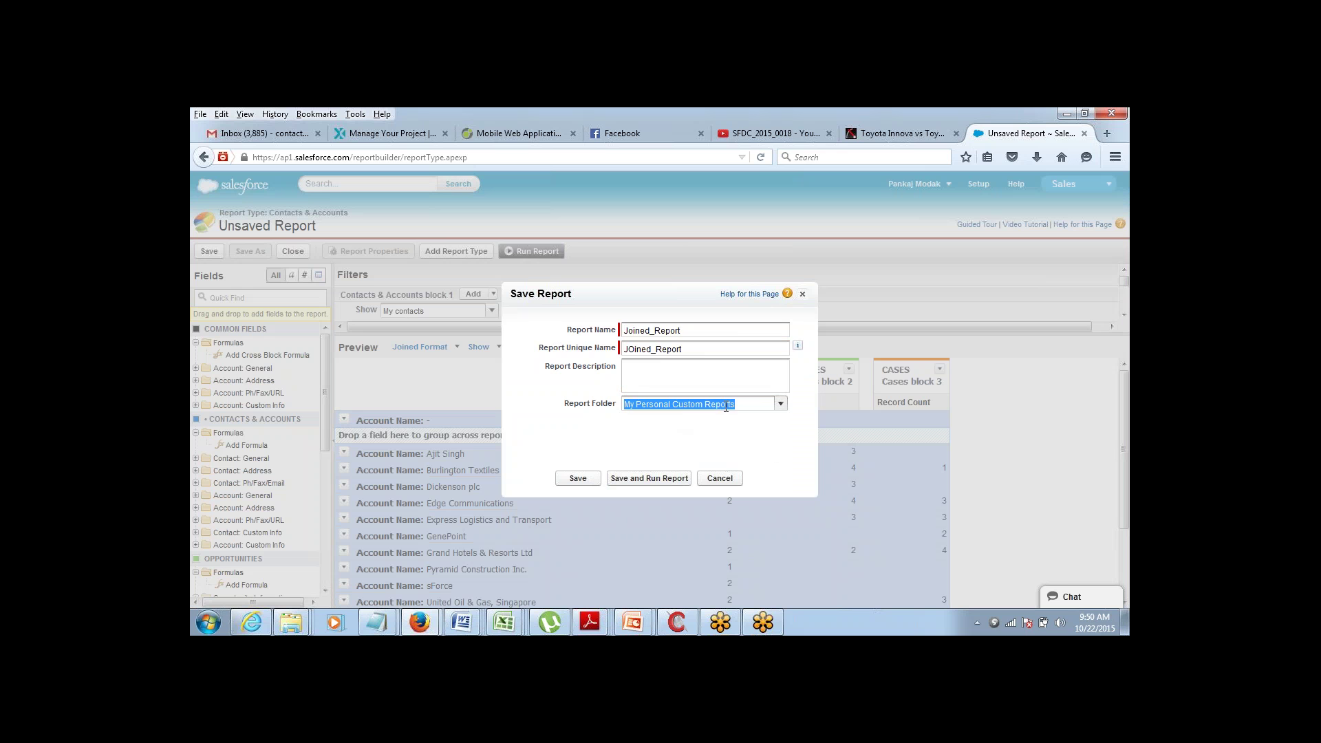
click(775, 407)
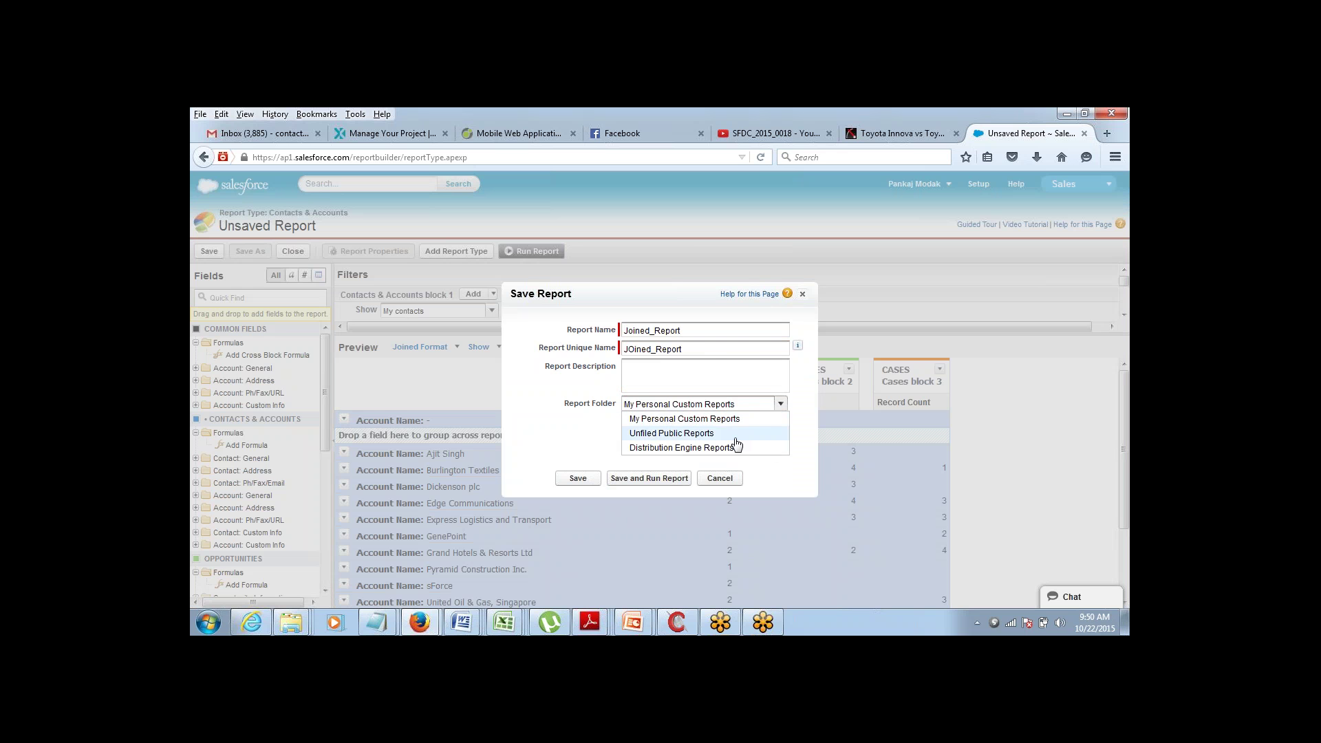
click(730, 434)
click(587, 479)
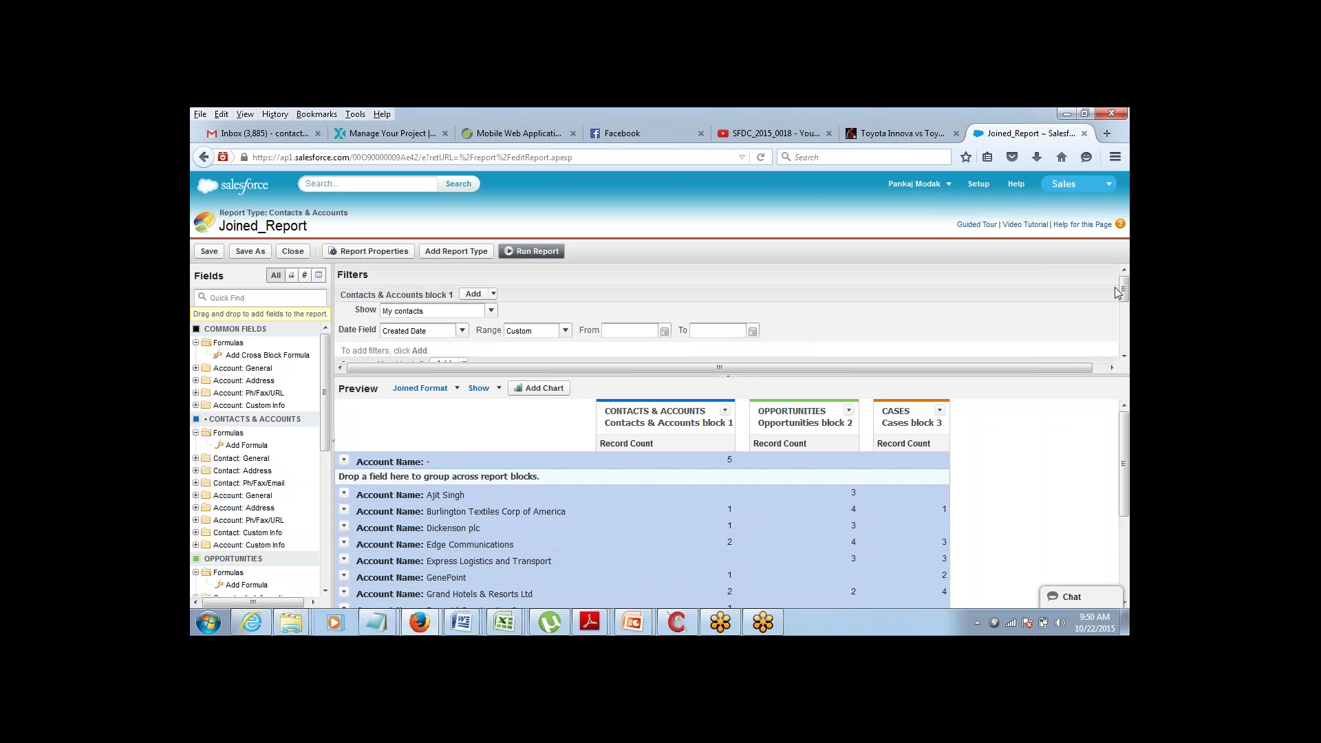
scroll(1116, 303, down, 1)
scroll(1114, 302, down, 2)
scroll(1115, 301, up, 4)
- Switch to the Notepad notes and place the cursor after the 'Joined Report:' heading
mouse_move(377, 622)
click(353, 573)
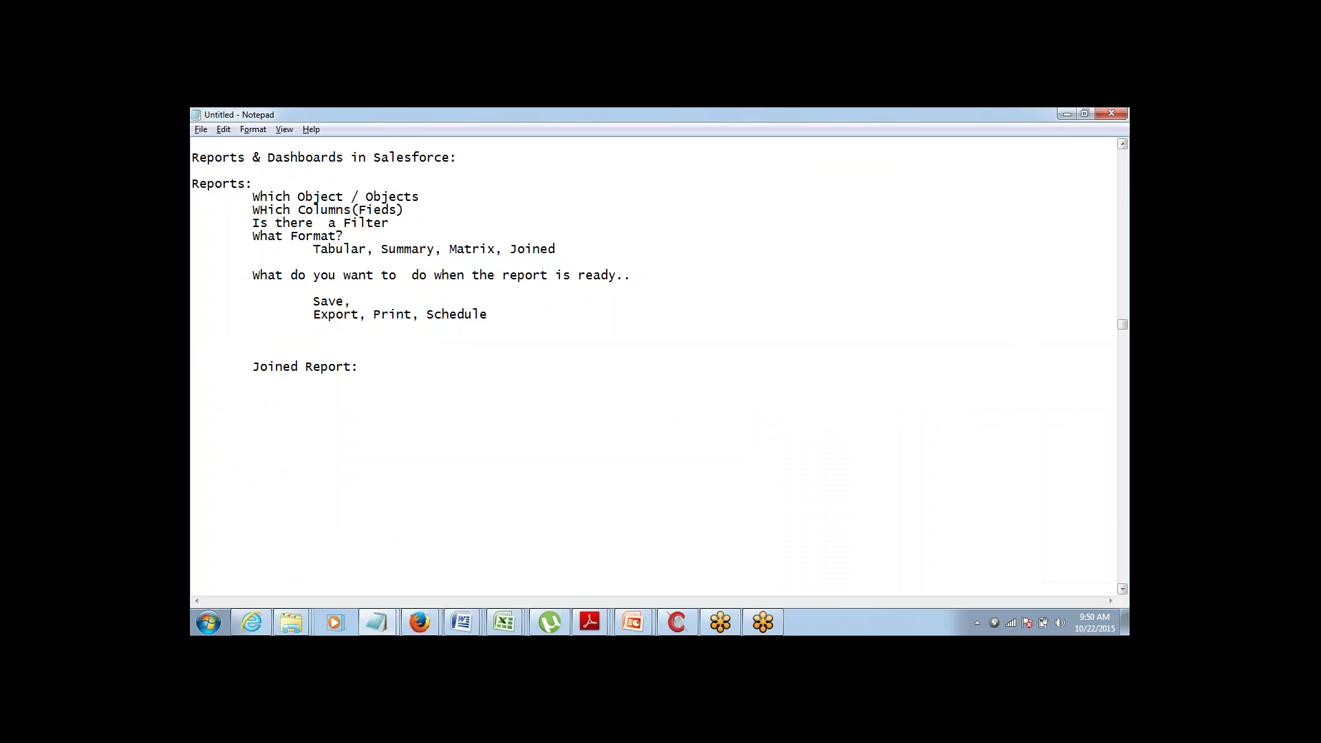
click(1114, 494)
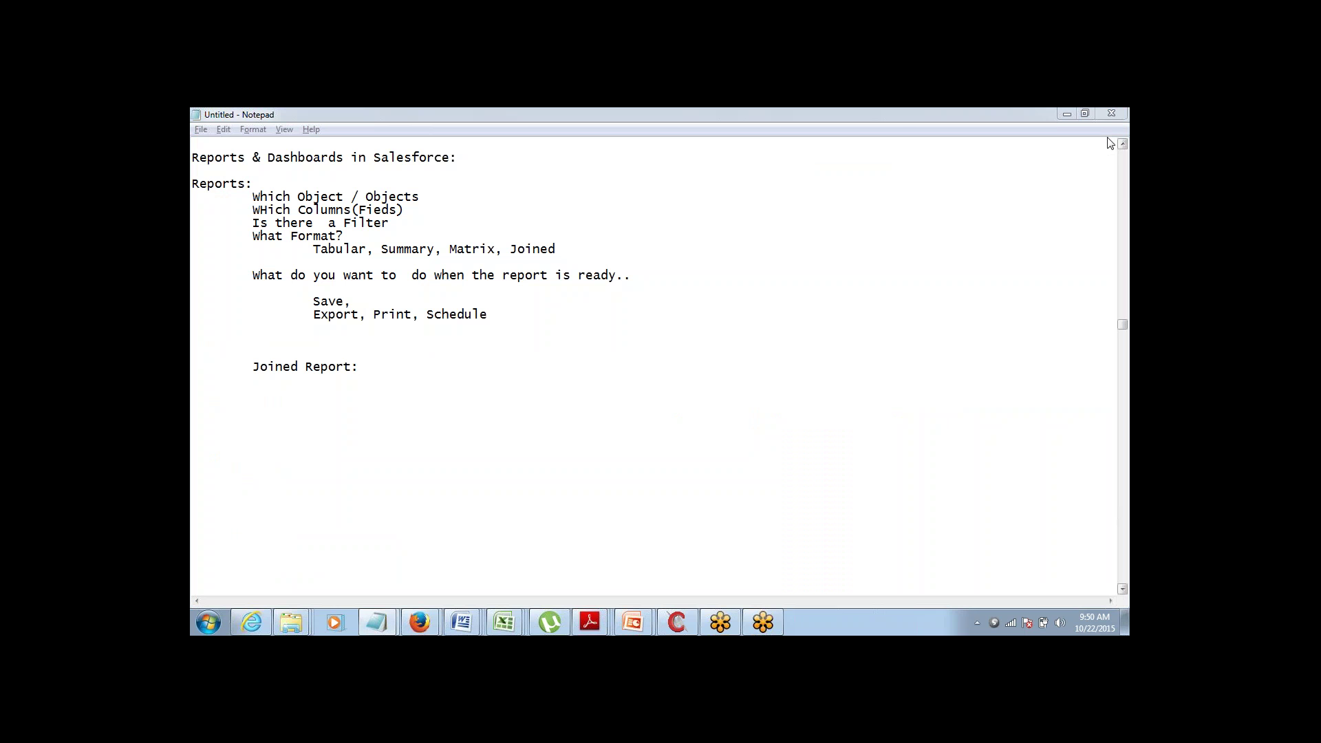
click(448, 394)
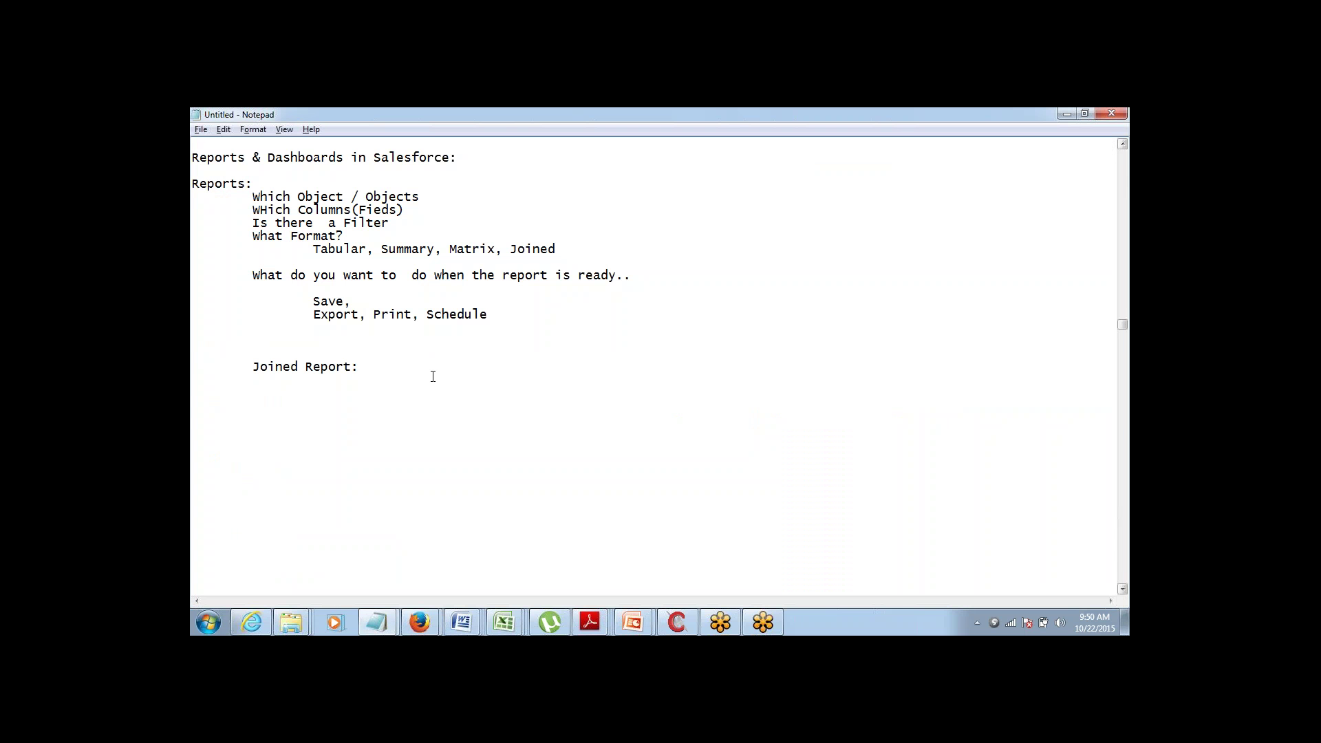